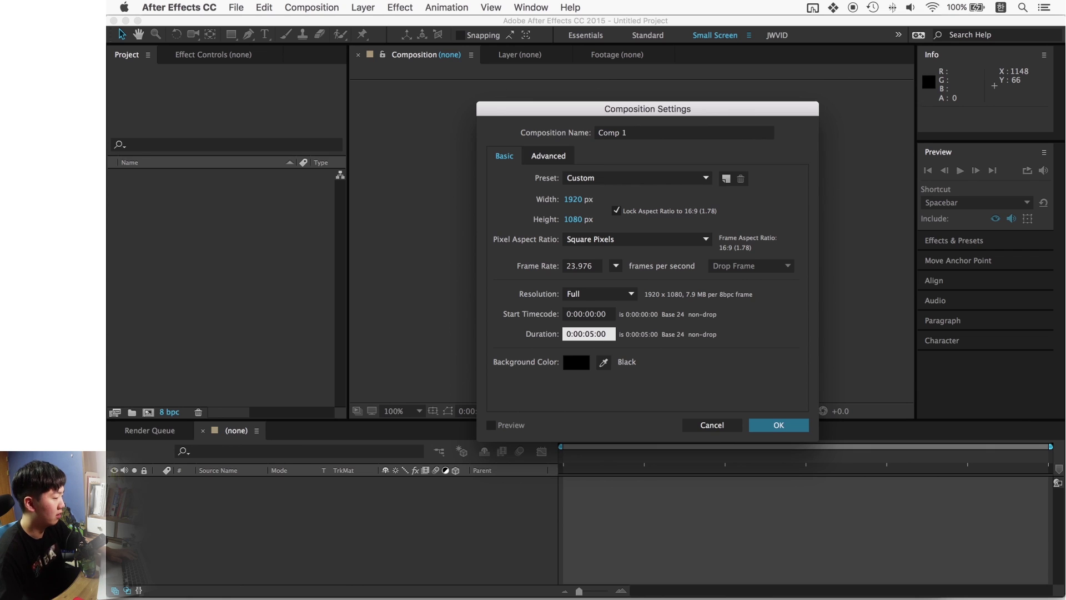
Step: Create a 1920 × 1080 composition with a frame rate of 23.976 fps and a duration of 5 seconds
left_click(813, 325)
left_click(615, 266)
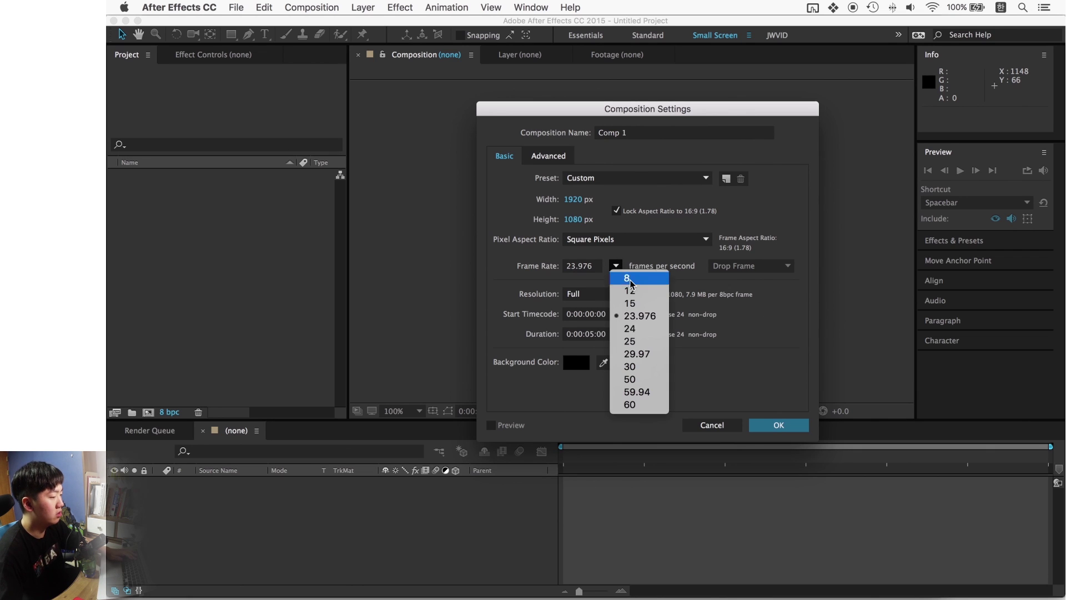
left_click(651, 316)
left_click(816, 340)
left_click(777, 425)
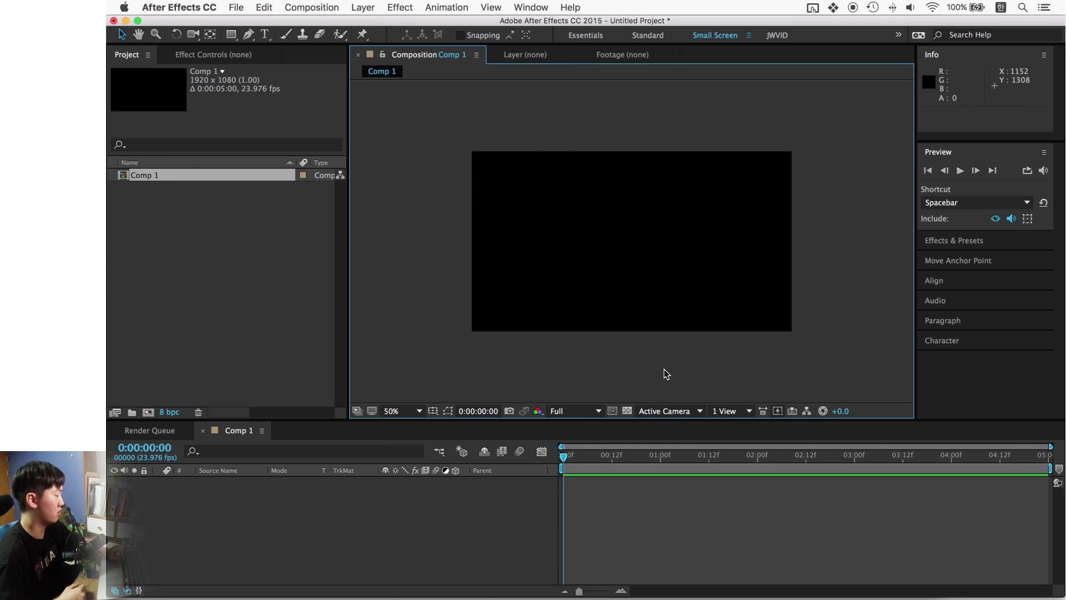
Step: Add a white solid layer matching the composition size of 1920 × 1080 px
left_click(376, 7)
mouse_move(519, 23)
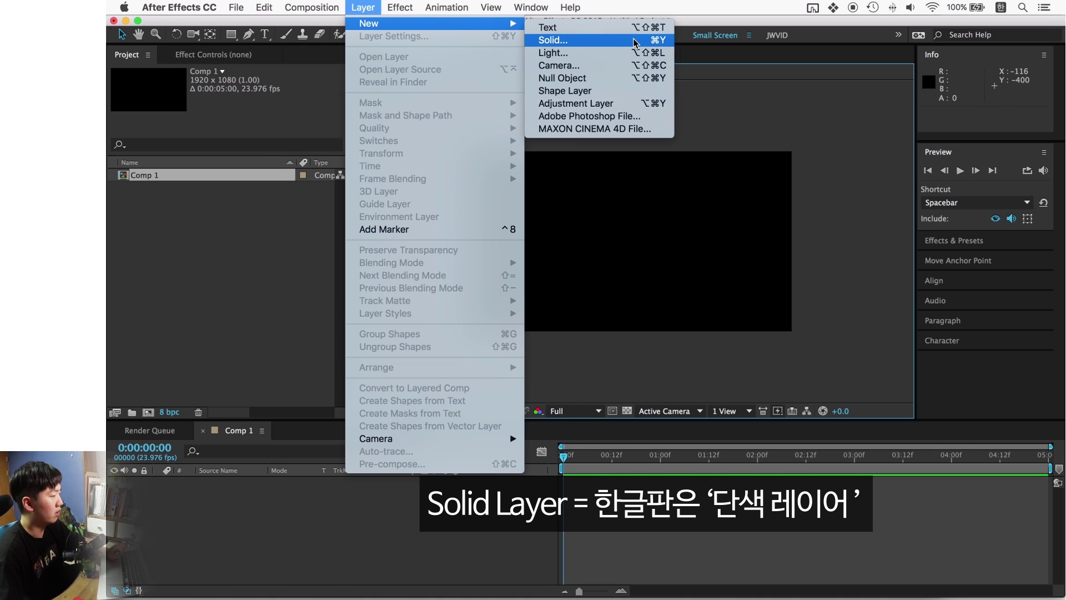
left_click(617, 42)
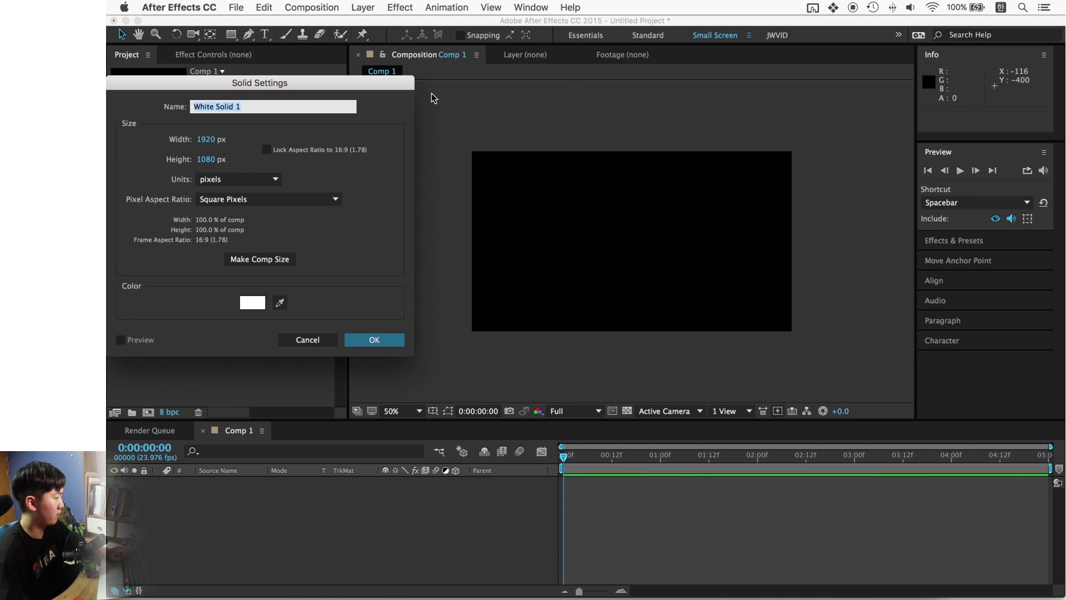
left_click_drag(383, 83, 843, 144)
left_click(740, 329)
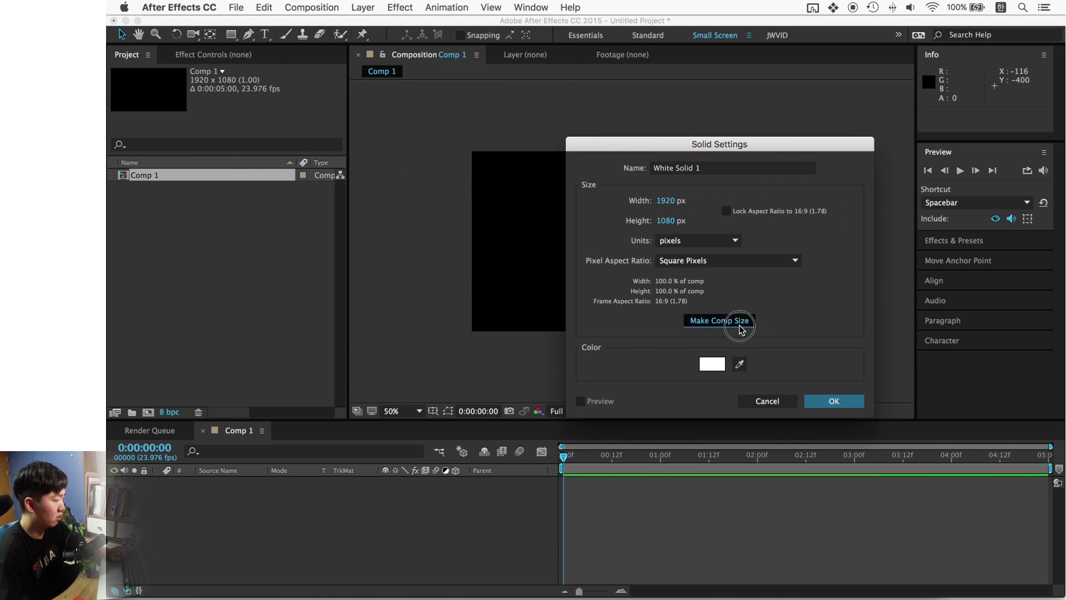
left_click(844, 398)
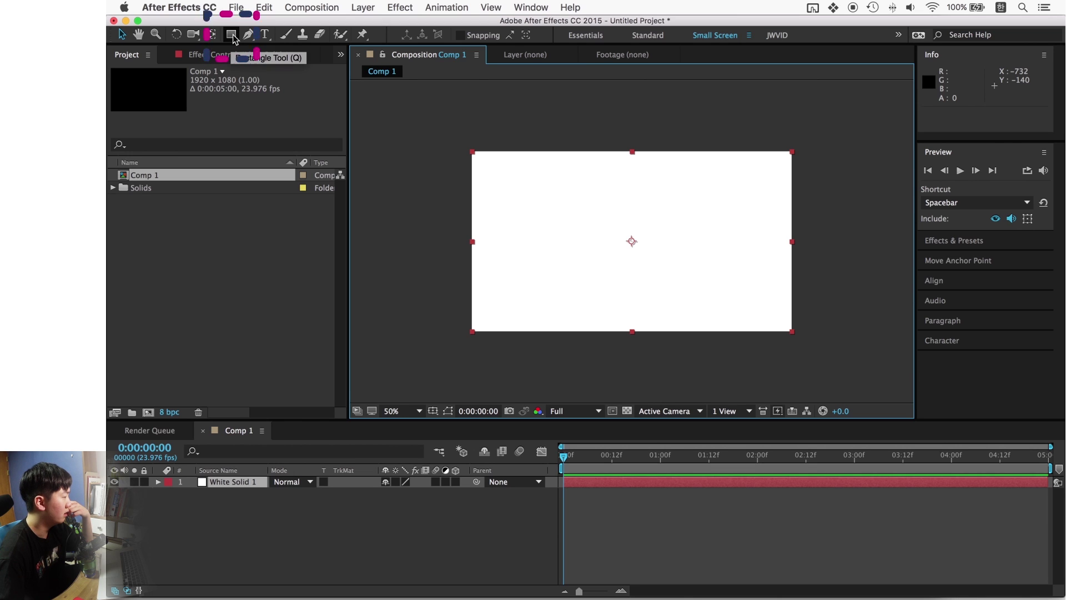
Step: Draw a thin rectangular mask about 40 px high across the white solid's middle, extending past both frame edges, and deselect the layer
mouse_move(233, 37)
left_mouse_down()
mouse_move(281, 48)
mouse_move(280, 95)
mouse_move(308, 34)
mouse_move(360, 40)
left_mouse_up()
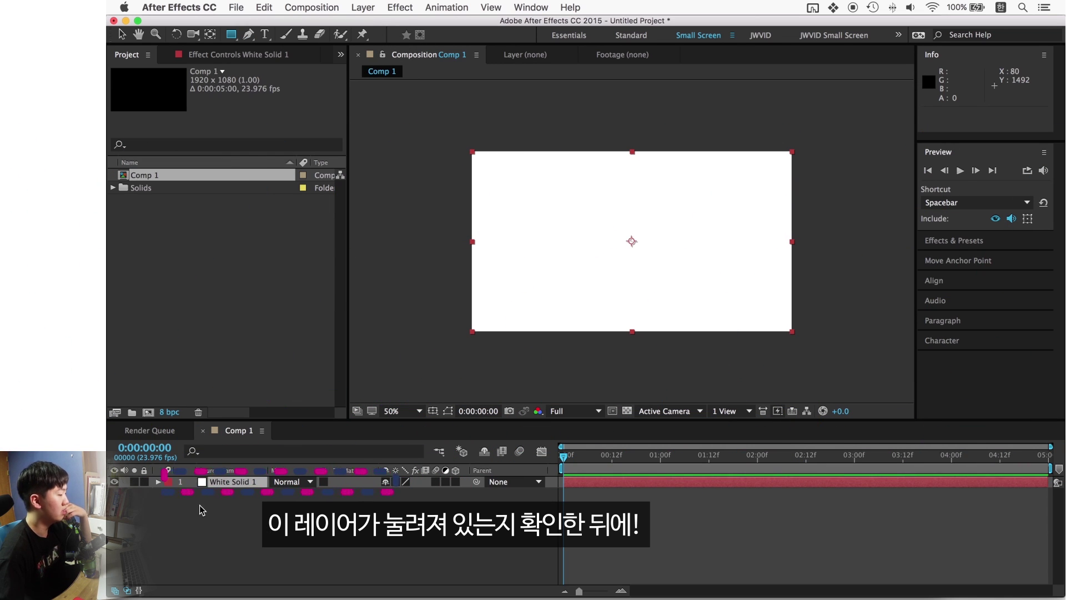
left_click(448, 235)
left_click_drag(448, 235, 810, 241)
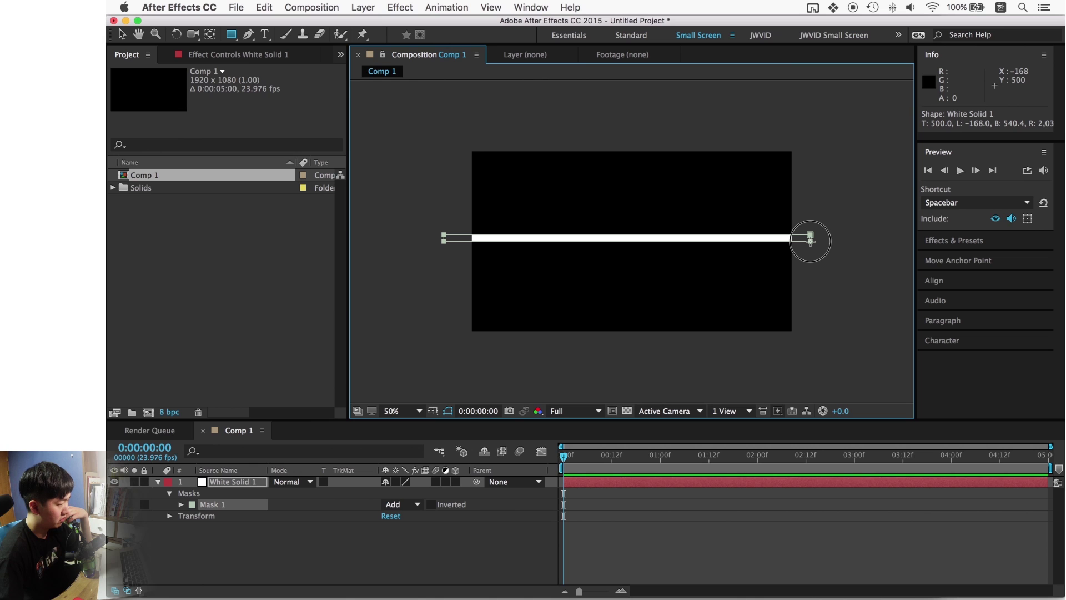
left_click(122, 35)
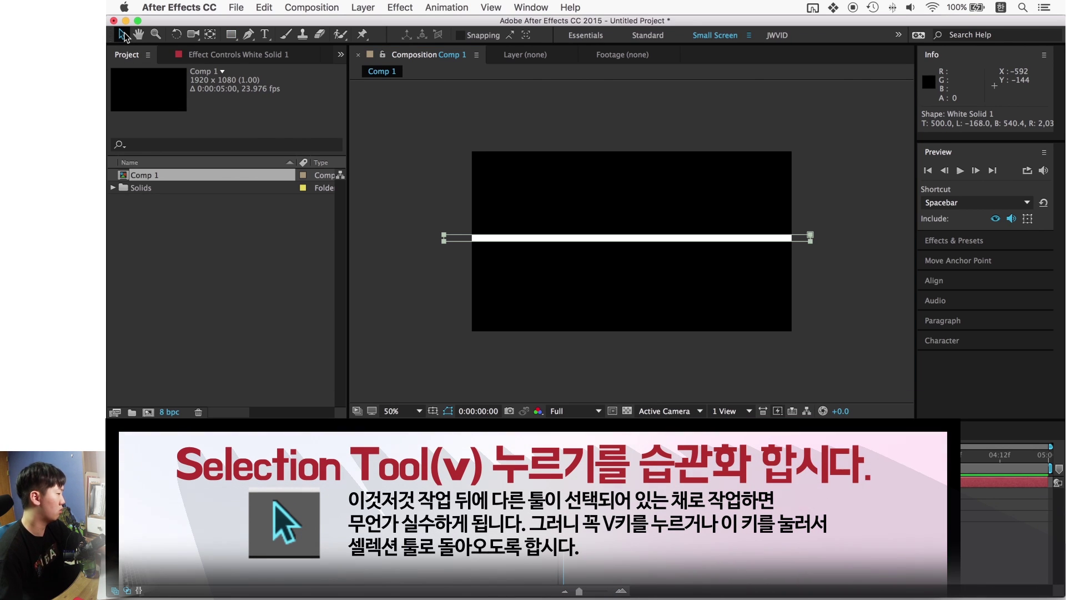
left_click(798, 145)
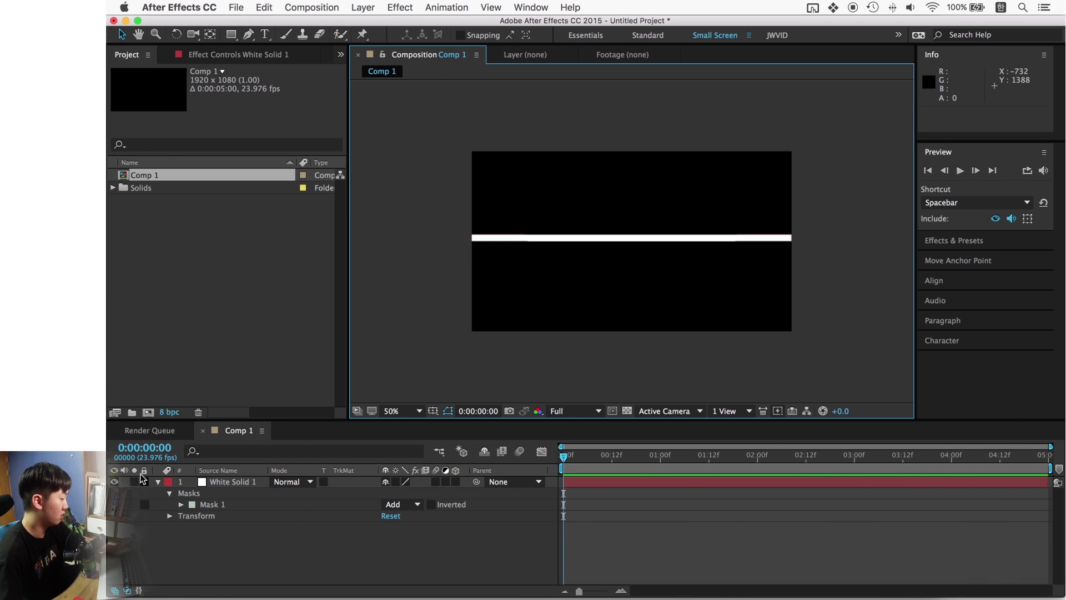
Step: Select the white solid layer and all points of its mask path
left_click(637, 238)
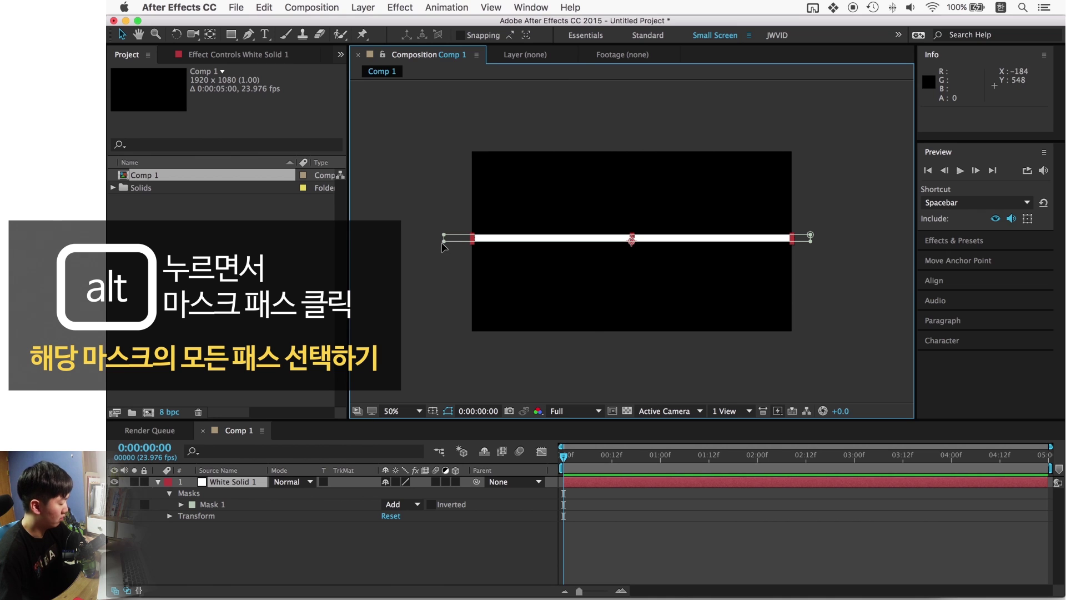
left_click(442, 246, "alt")
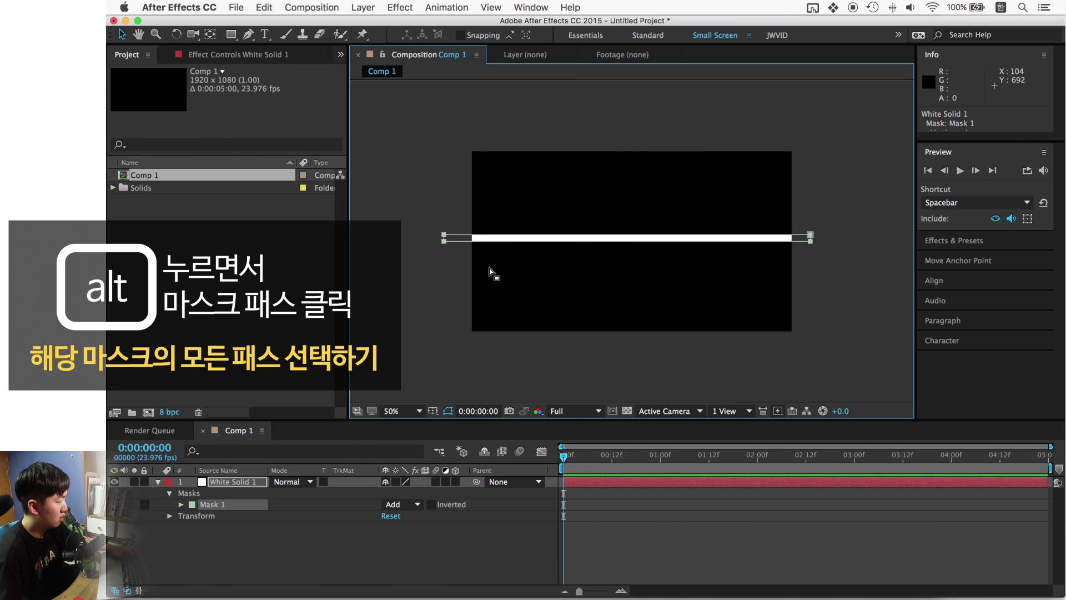
left_click_drag(445, 242, 581, 272)
key("super+z")
key("super+z")
Step: Show the Title/Action Safe guides and move the whole mask down until the bar is vertically centred on the frame
key("period")
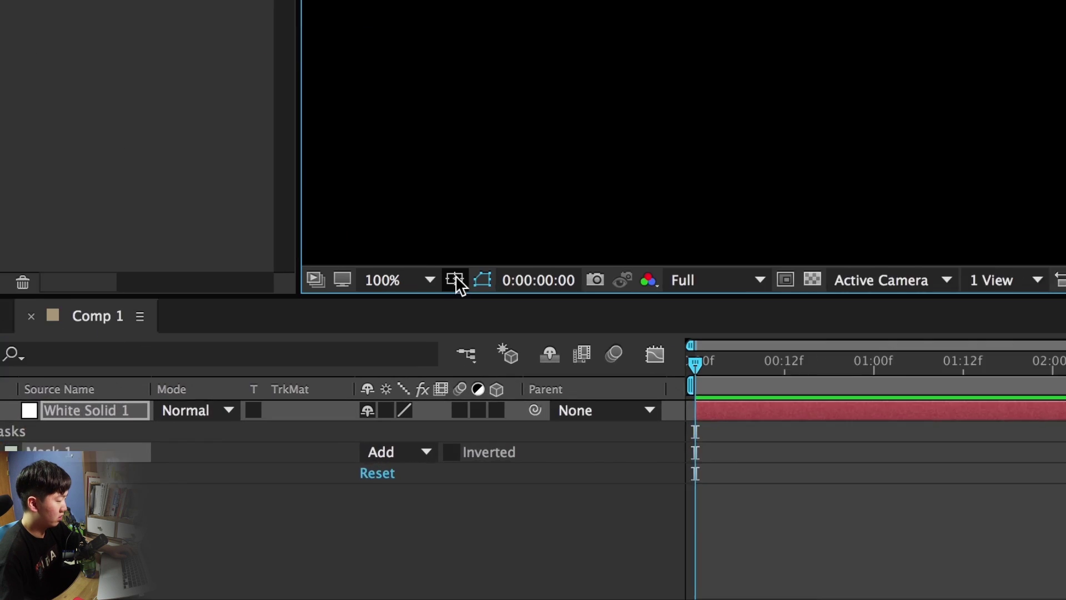
left_click(433, 411)
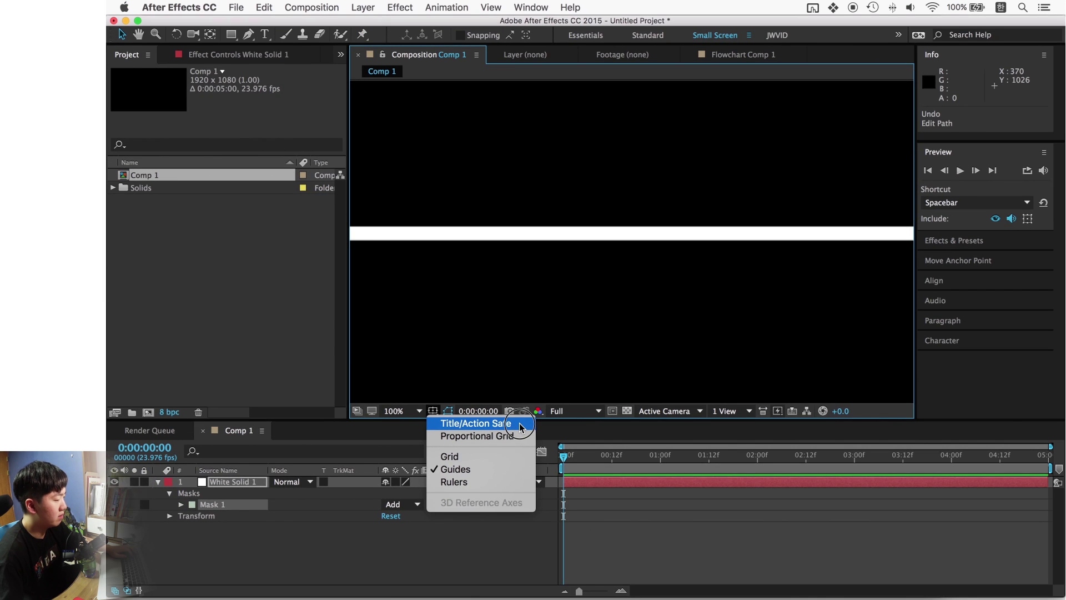
left_click(524, 430)
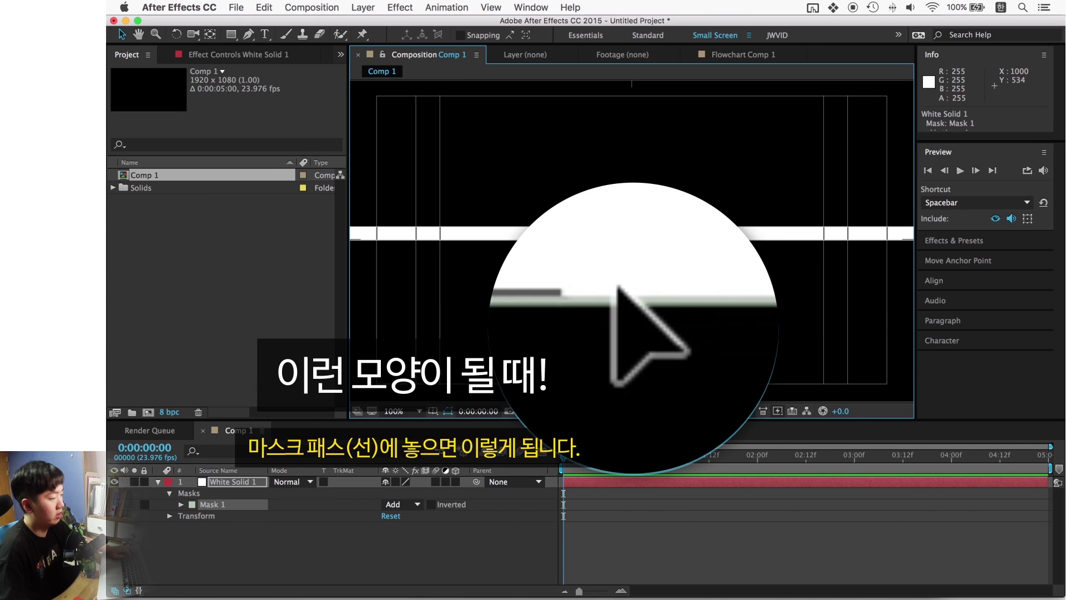
left_click_drag(642, 239, 645, 247)
key("comma")
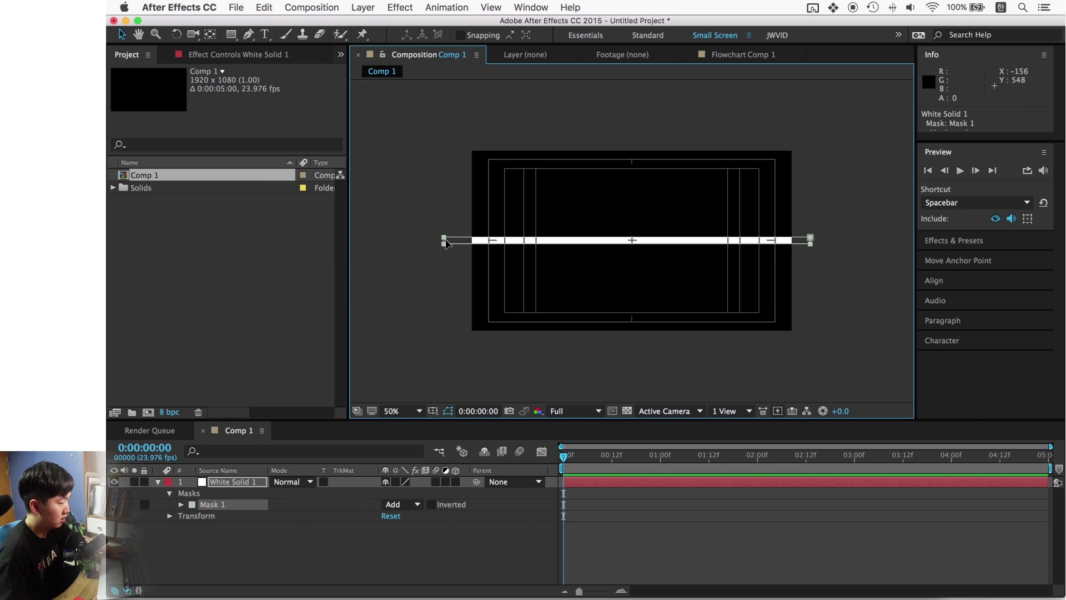
mouse_move(615, 255)
left_mouse_down()
mouse_move(523, 248)
mouse_move(642, 166)
mouse_move(605, 269)
left_mouse_up()
left_click_drag(687, 169, 571, 318)
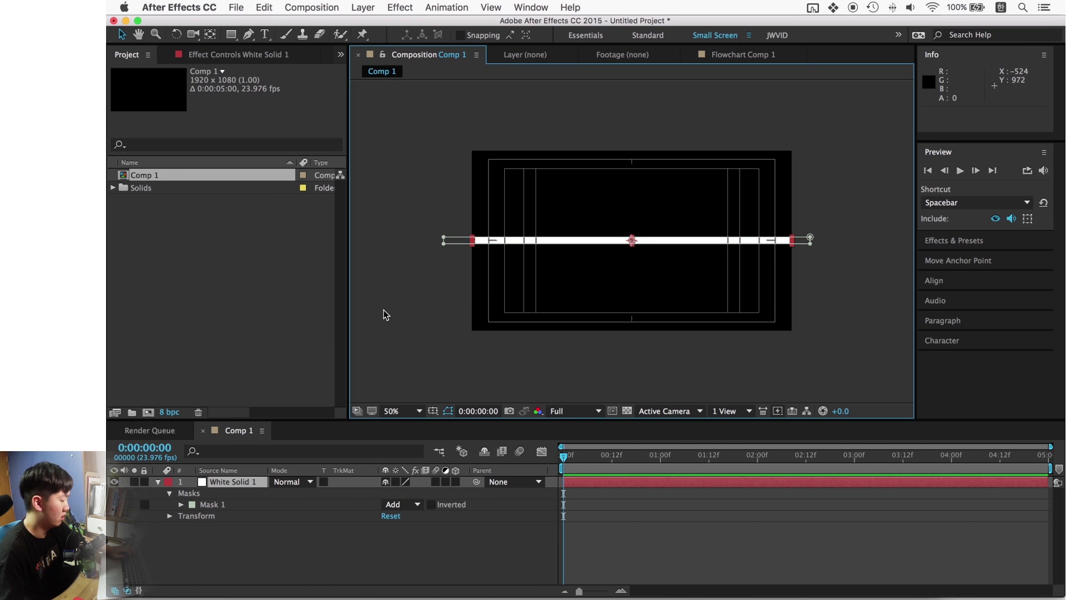
left_click(703, 314)
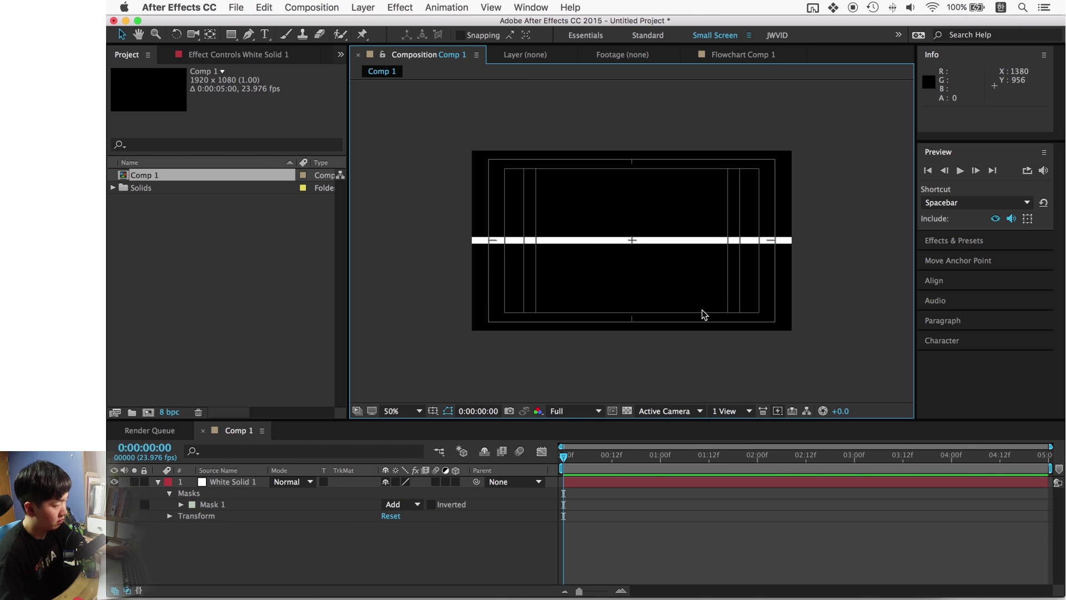
Step: Hide the Title/Action Safe guides in the composition view
key("slash")
left_click(432, 411)
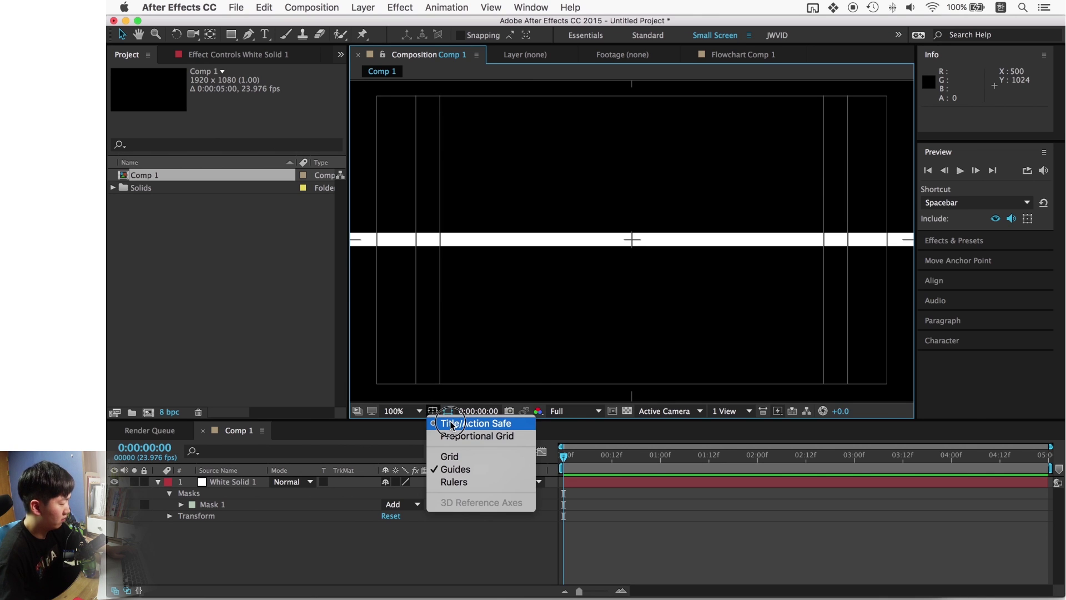
left_click(527, 426)
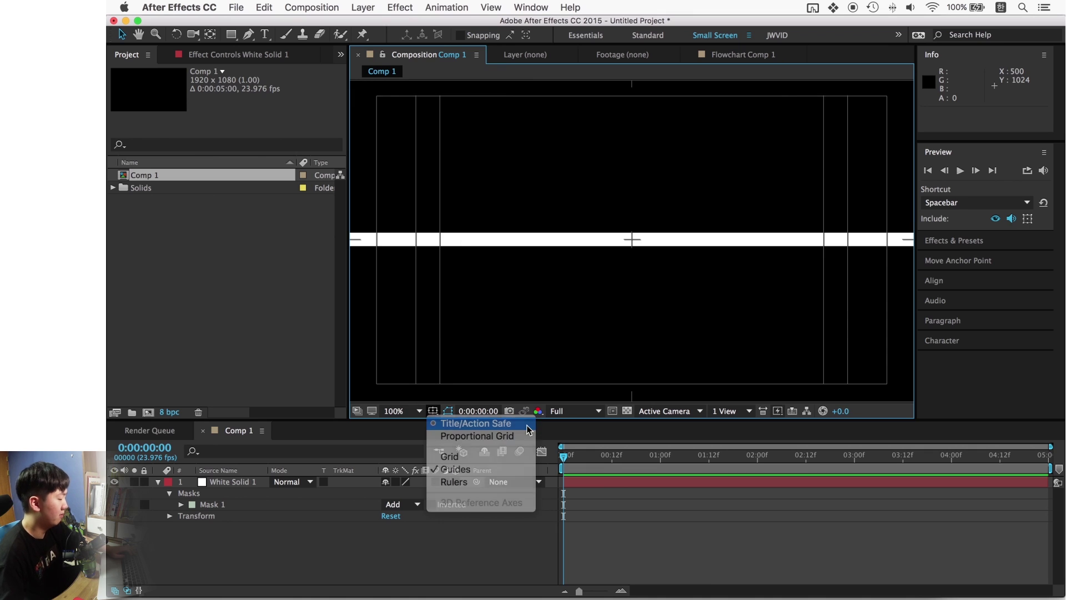
key("comma")
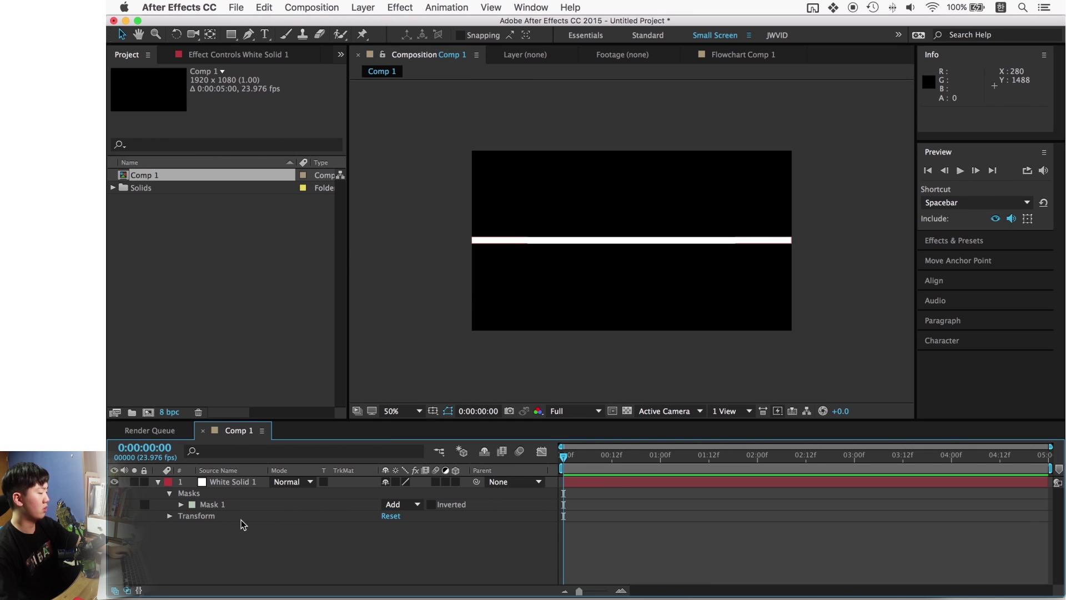
Step: Reveal the white solid's Transform properties and unlink its Scale proportions, undoing the trial scalings made before and after
left_click(169, 517)
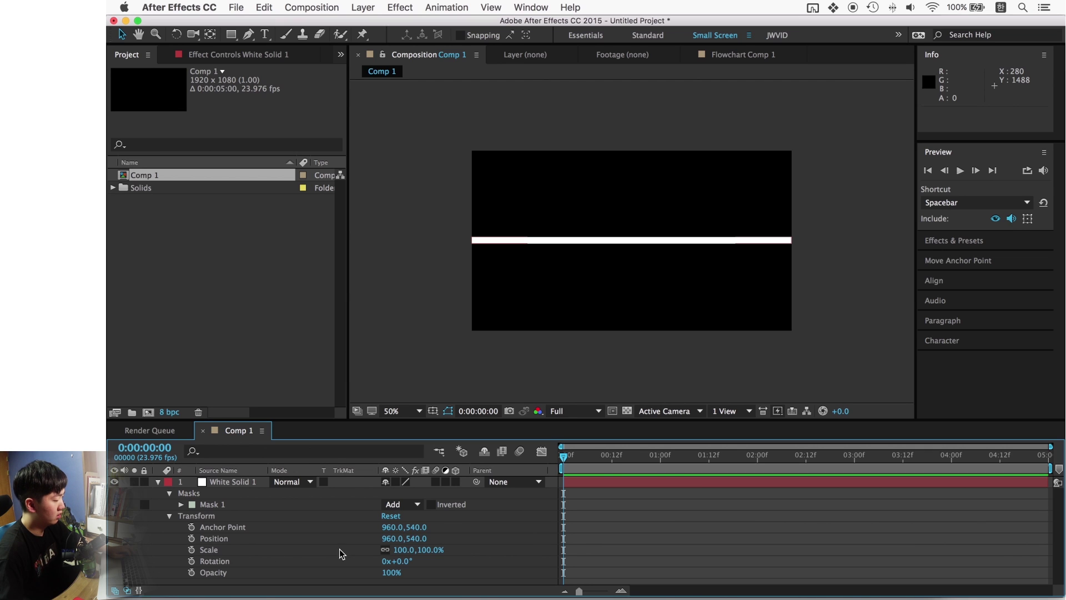
left_click_drag(402, 554, 512, 544)
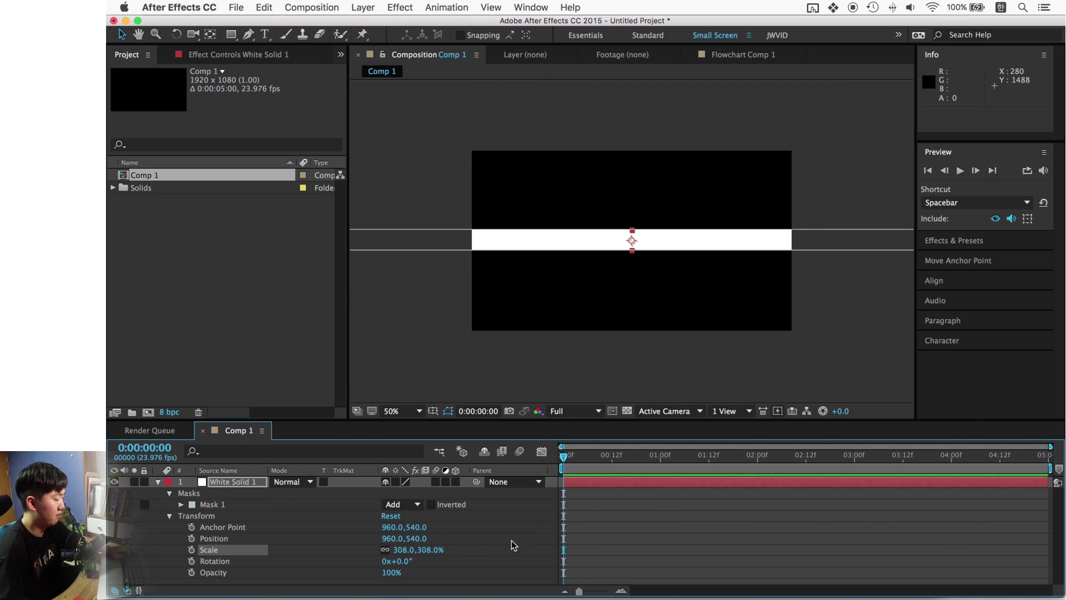
key("super+z")
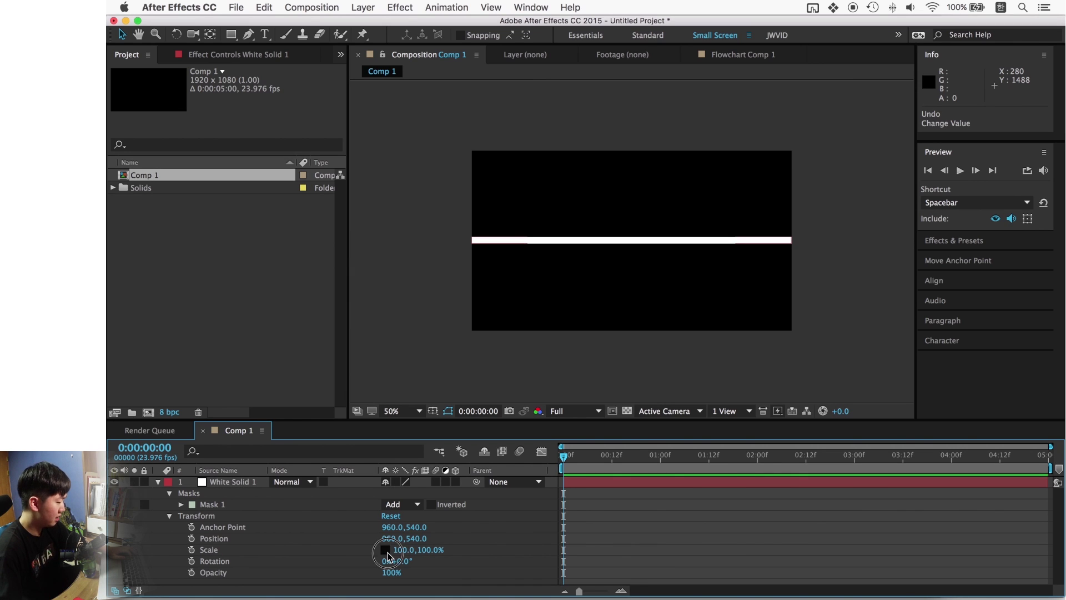
left_click_drag(406, 554, 477, 515)
key("super+z")
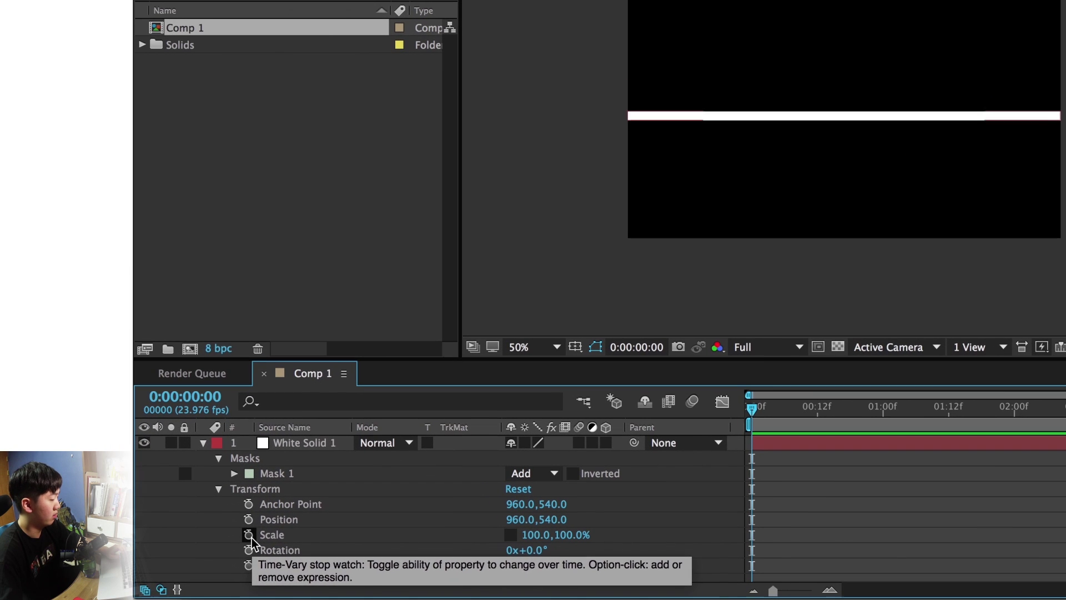
Step: Enable Scale keyframing on the white solid at 0:00:00:00 and add a second keyframe with the same value at 0:00:00:12
left_click(192, 550)
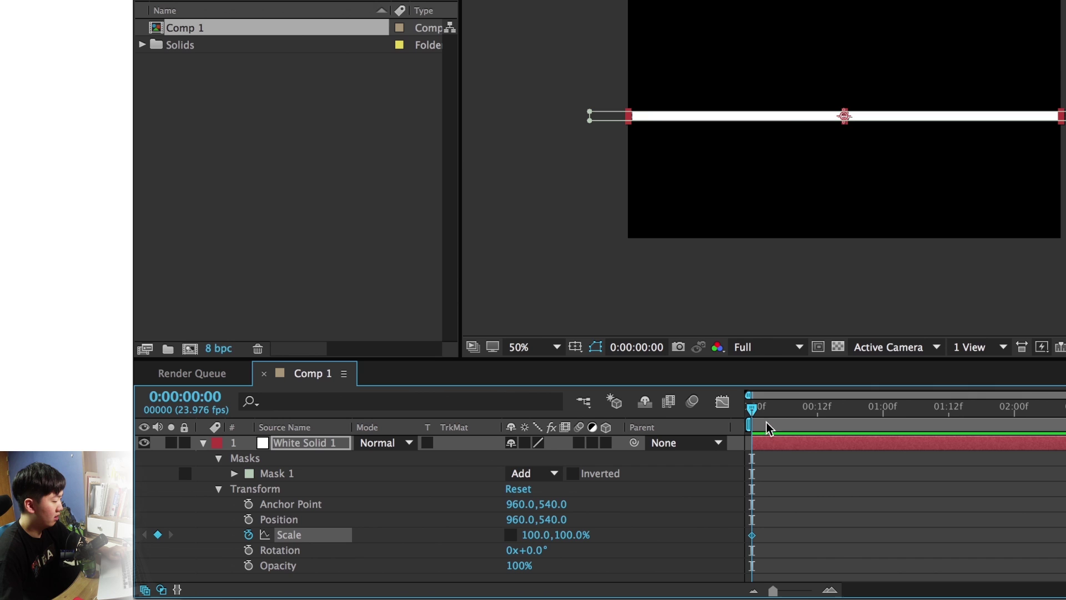
left_click_drag(784, 413, 818, 455)
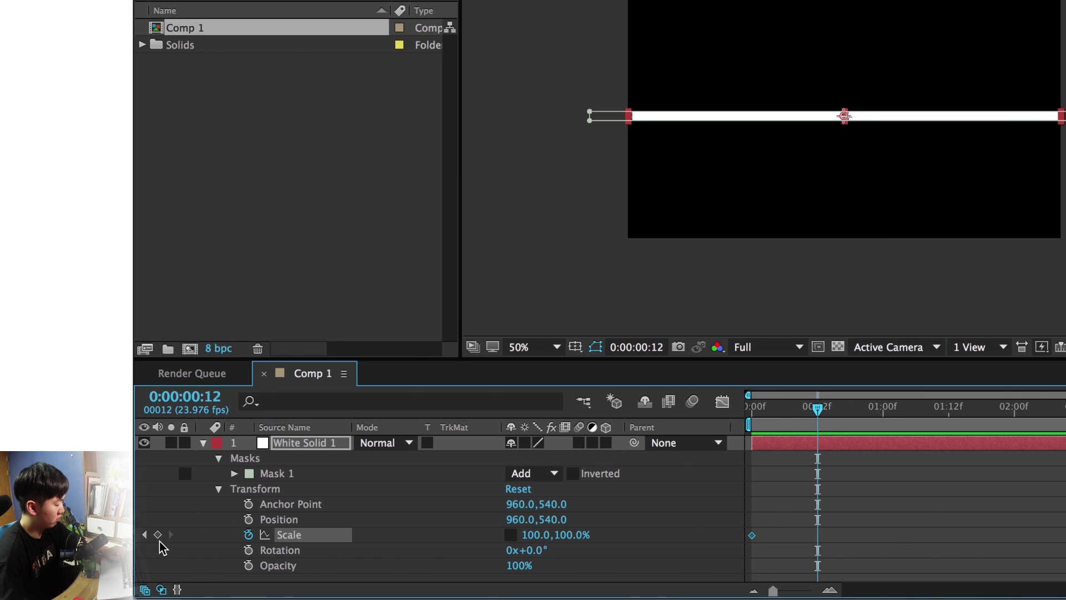
left_click(158, 535)
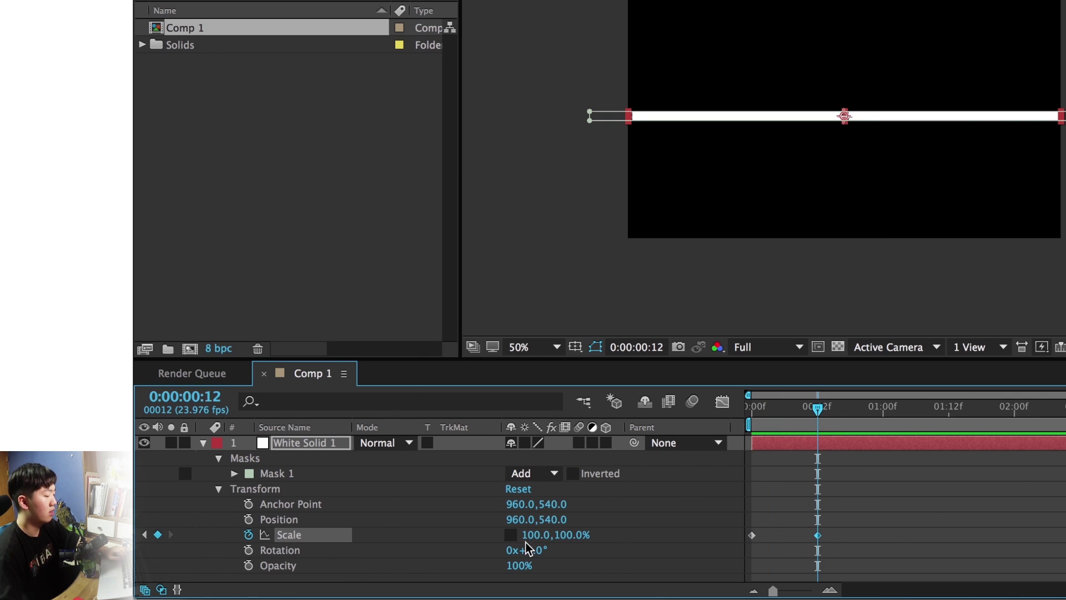
Step: Return to the first frame and set the horizontal Scale to 0% at that keyframe
left_click_drag(891, 497, 750, 559)
key("Page_Up")
key("Page_Up")
key("Home")
left_click(784, 505)
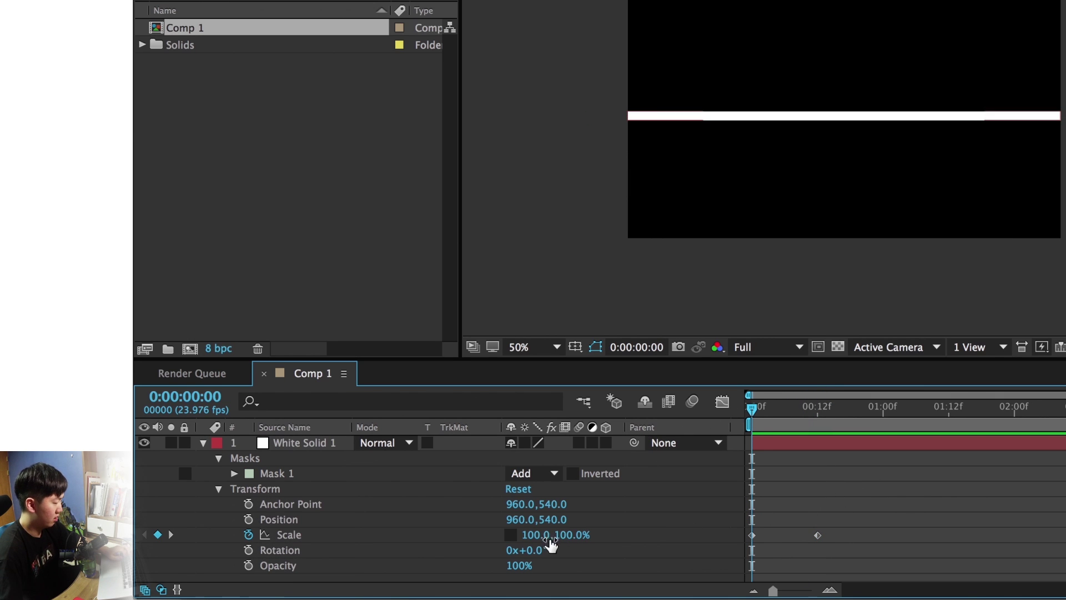
mouse_move(537, 544)
left_mouse_down()
mouse_move(511, 555)
mouse_move(532, 547)
left_mouse_up()
left_click(530, 534)
type("0")
key("Return")
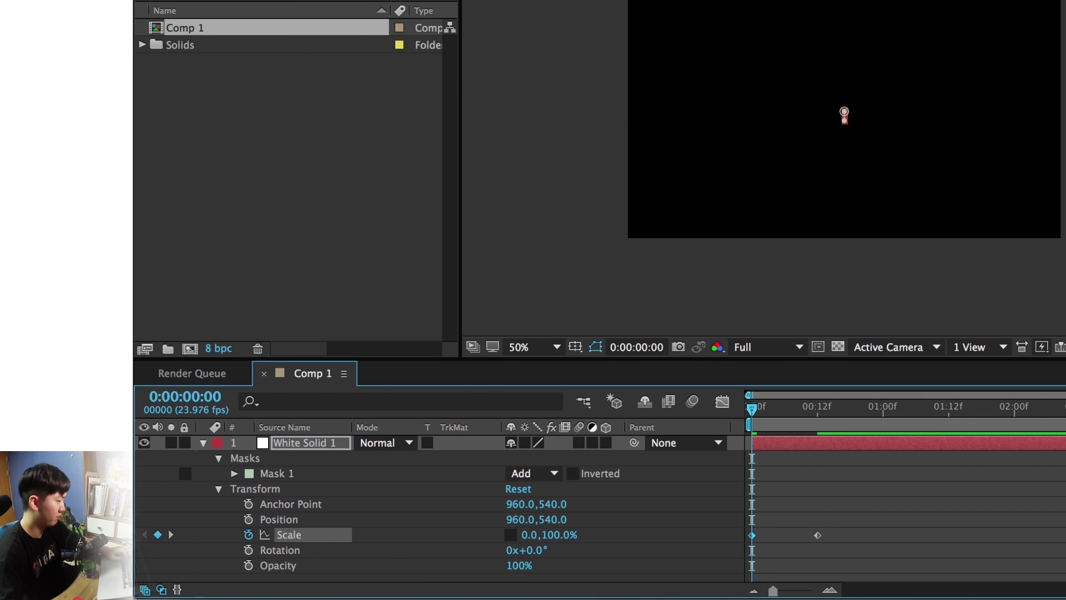
Step: Inspect the bar at the first frame and scrub to 0:00:00:12 to check its horizontal growth
scroll(847, 175, "up", 2)
left_click(861, 169)
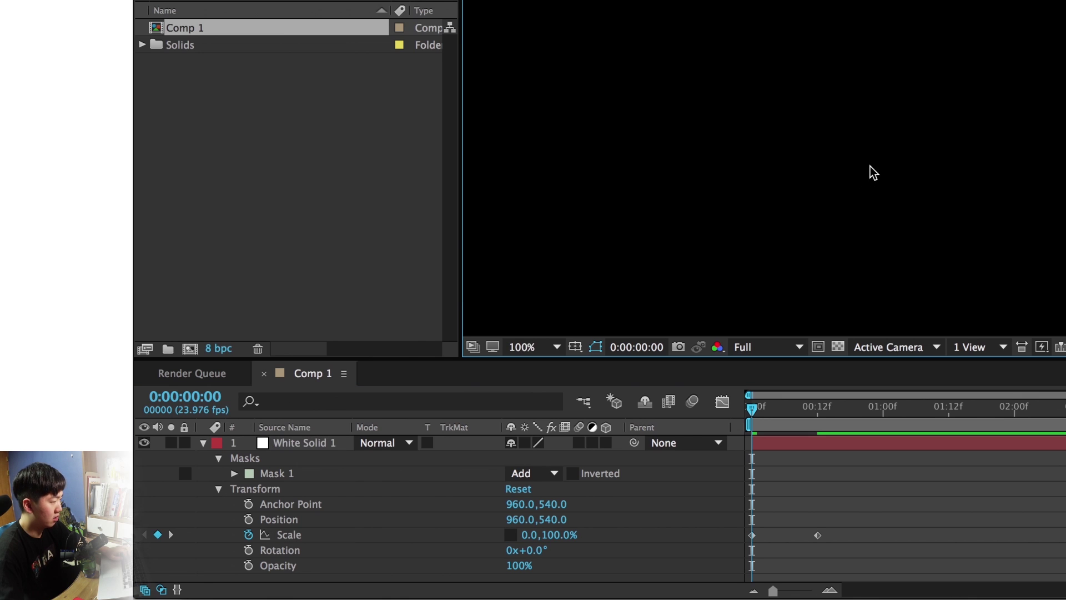
left_click_drag(901, 33, 724, 245)
left_click(782, 218)
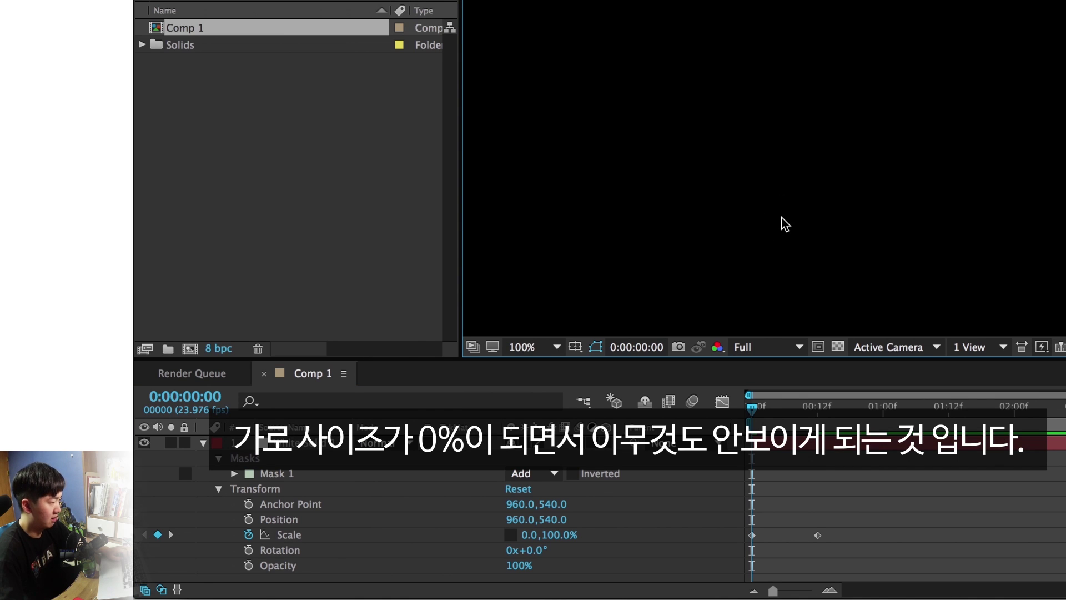
scroll(910, 183, "down", 2)
left_click_drag(751, 411, 816, 488)
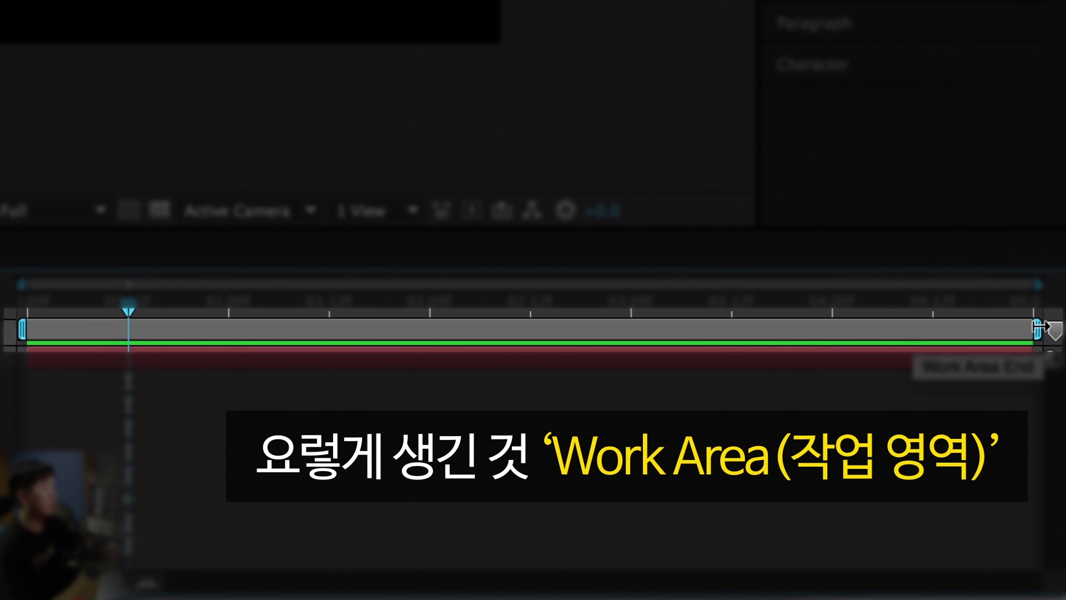
Step: Shorten the work area so that it ends at 0:00:00:17, just past the second Scale keyframe
left_click_drag(1036, 330, 174, 355)
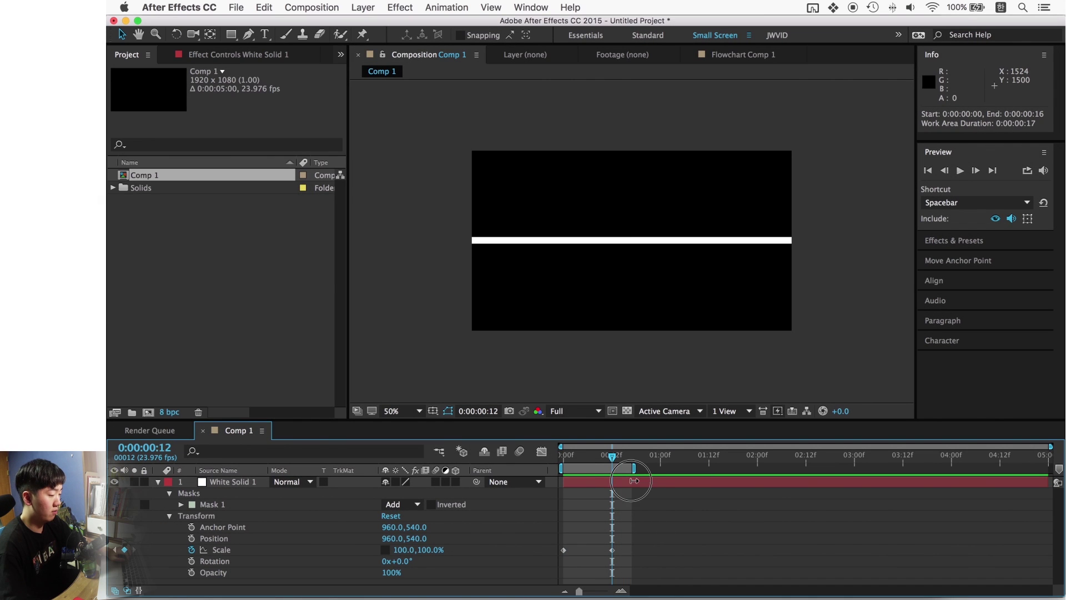
left_click_drag(634, 480, 638, 480)
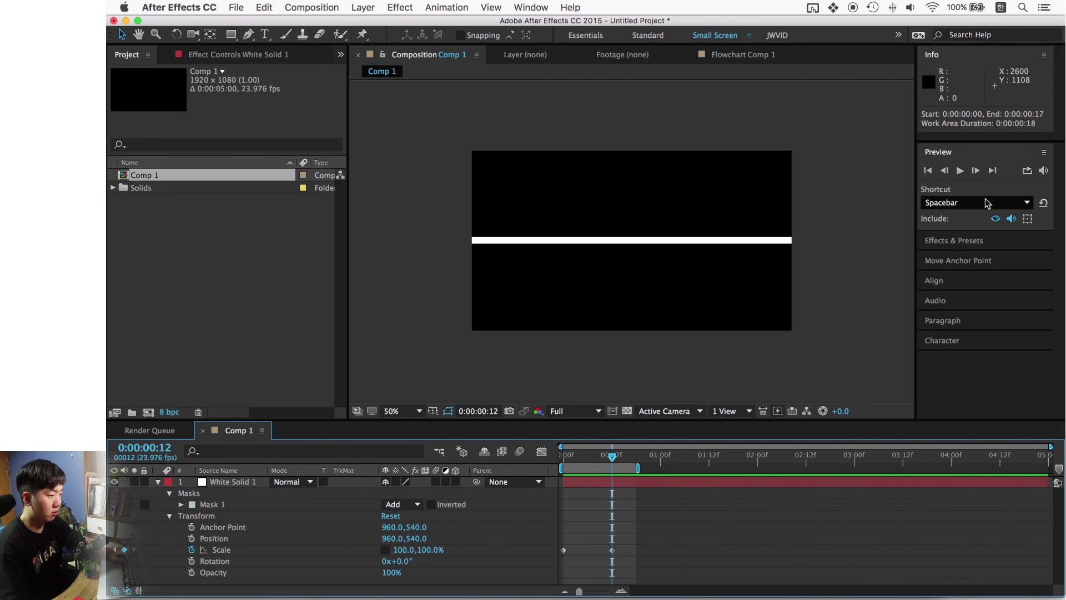
Step: Preview the bar growth, compare it with the line animation in the YouTube reference video, and return to After Effects
left_click(964, 175)
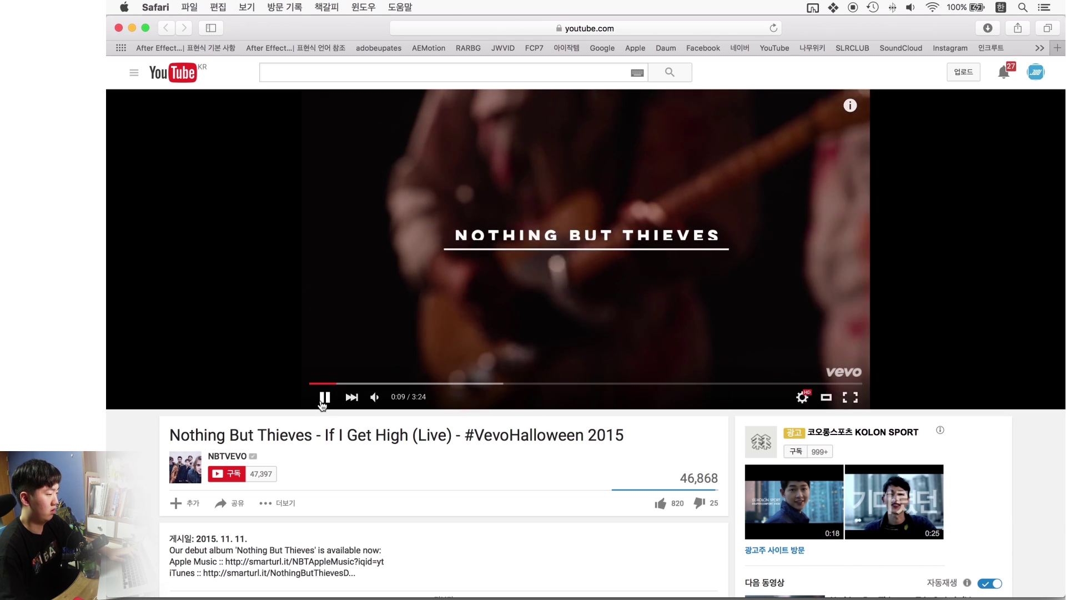
left_click(323, 399)
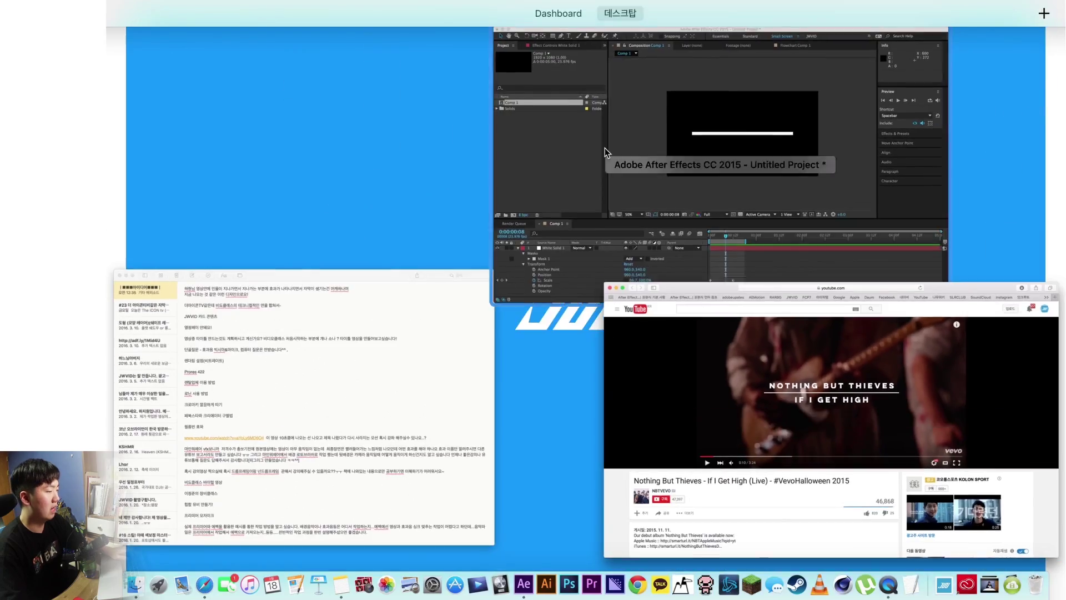
left_click(606, 152)
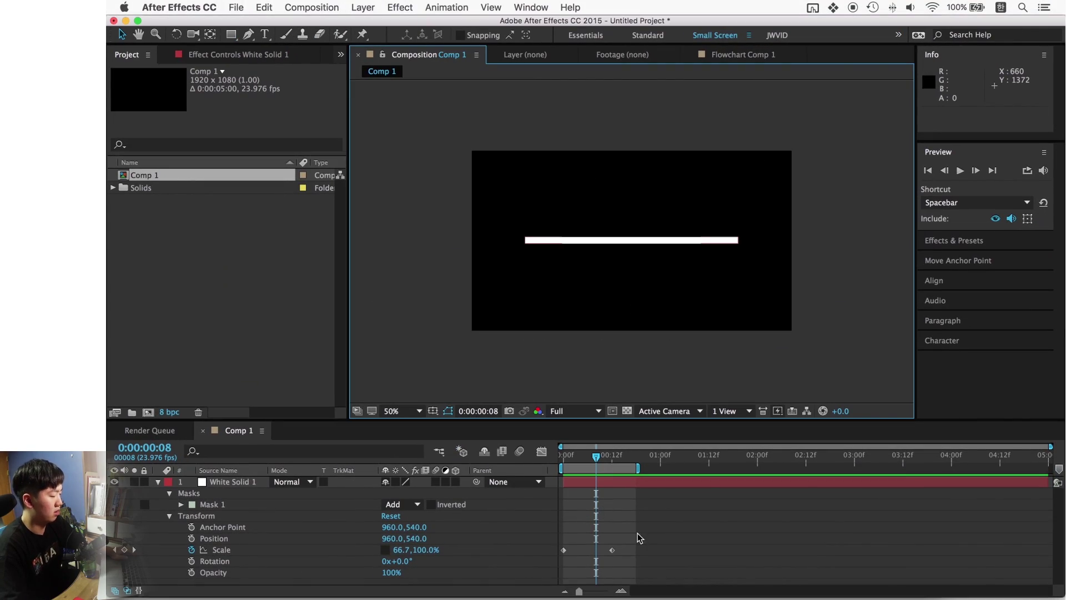
Step: Show the bar's Scale speed graph and lower the speed at the 0:00:00:12 keyframe to 0 %/sec to ease it in
left_click(226, 551)
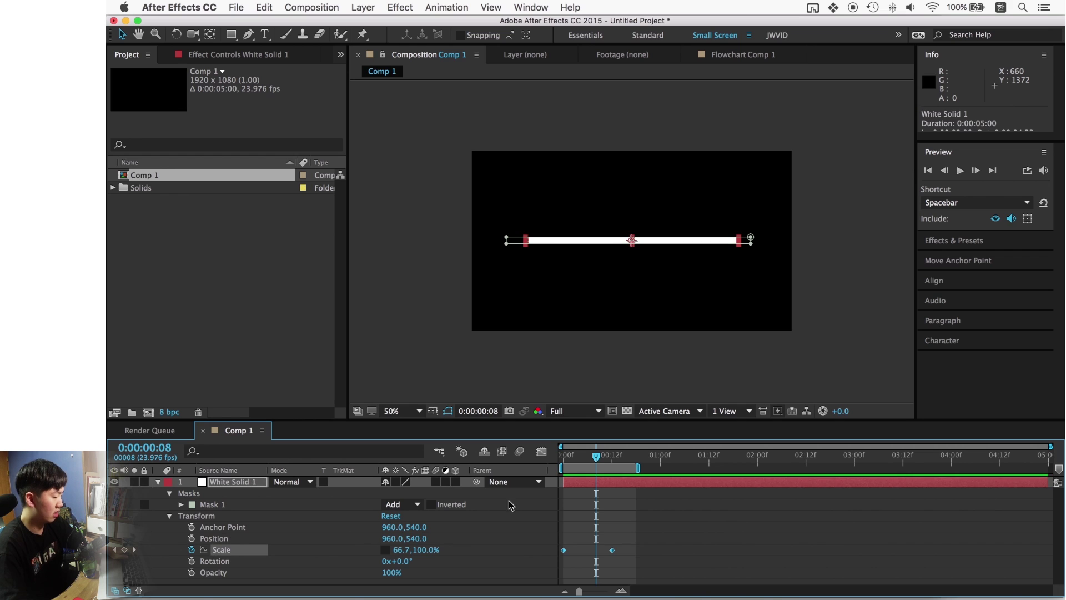
left_click(542, 452)
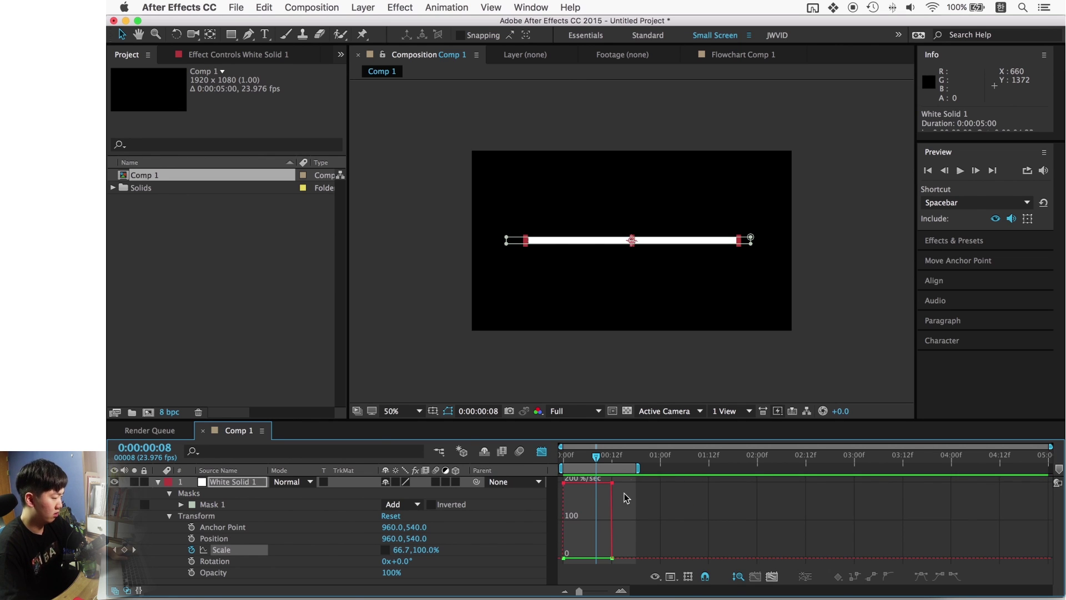
left_click_drag(562, 474, 626, 499)
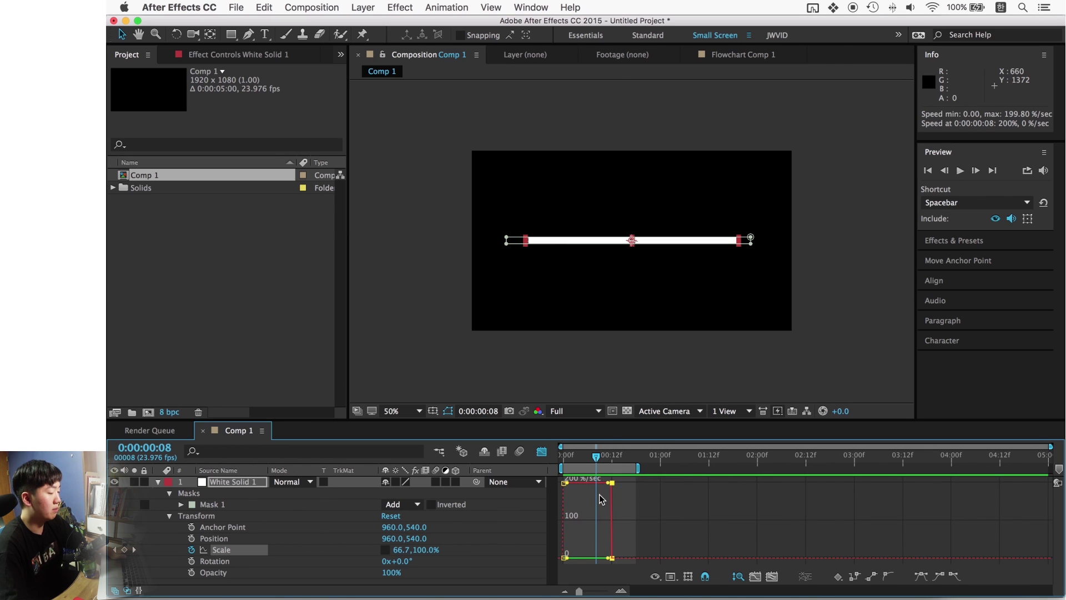
left_click_drag(609, 485, 604, 564)
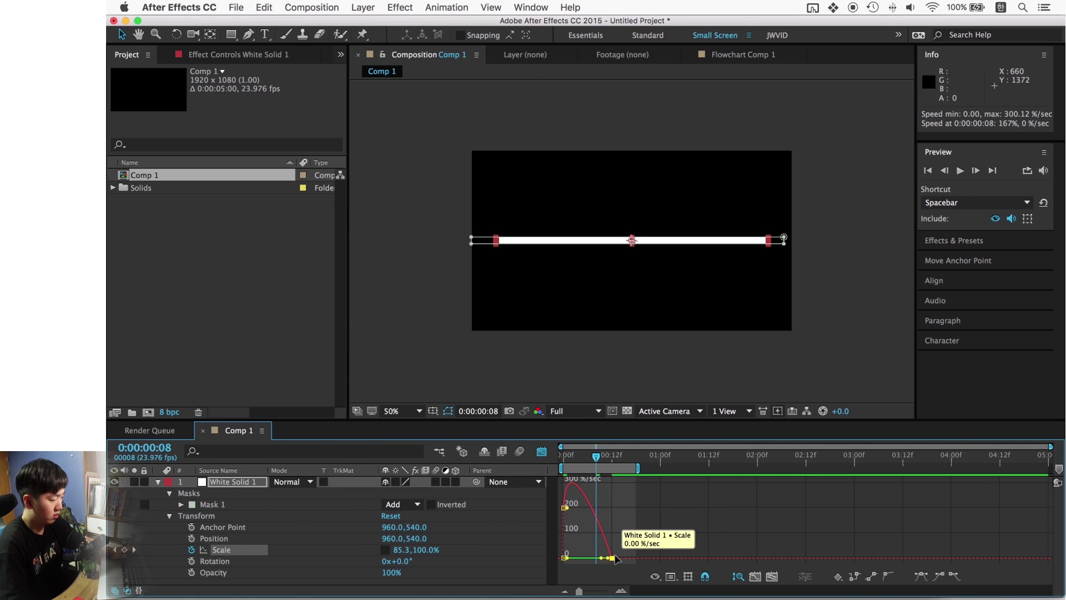
Step: Lower the first Scale keyframe's speed to zero with a longer outgoing influence, and preview the smoothed bar growth
left_click_drag(579, 590, 603, 593)
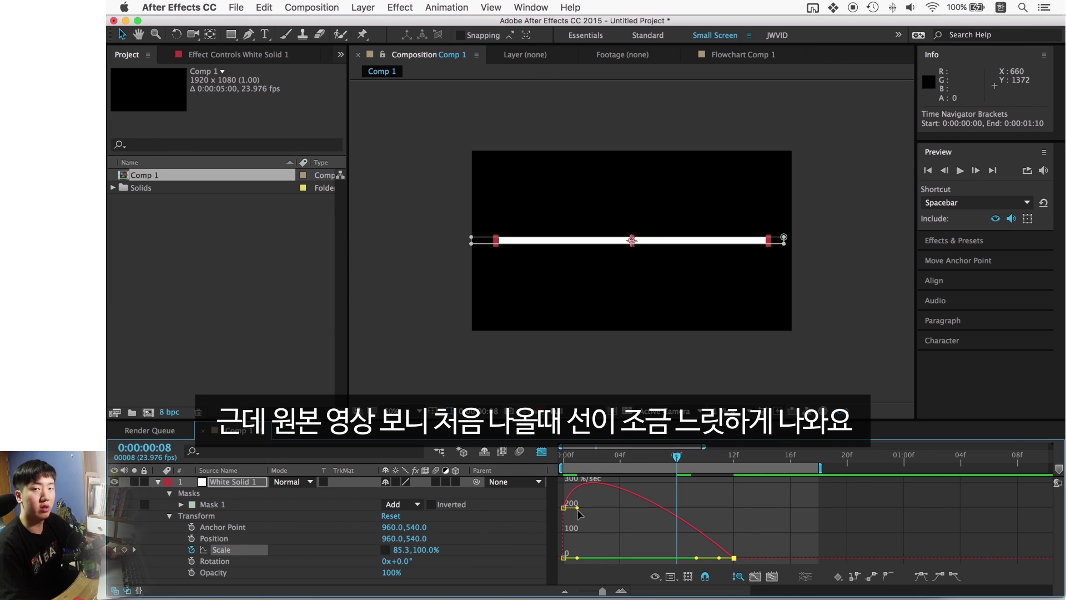
left_click_drag(578, 508, 618, 560)
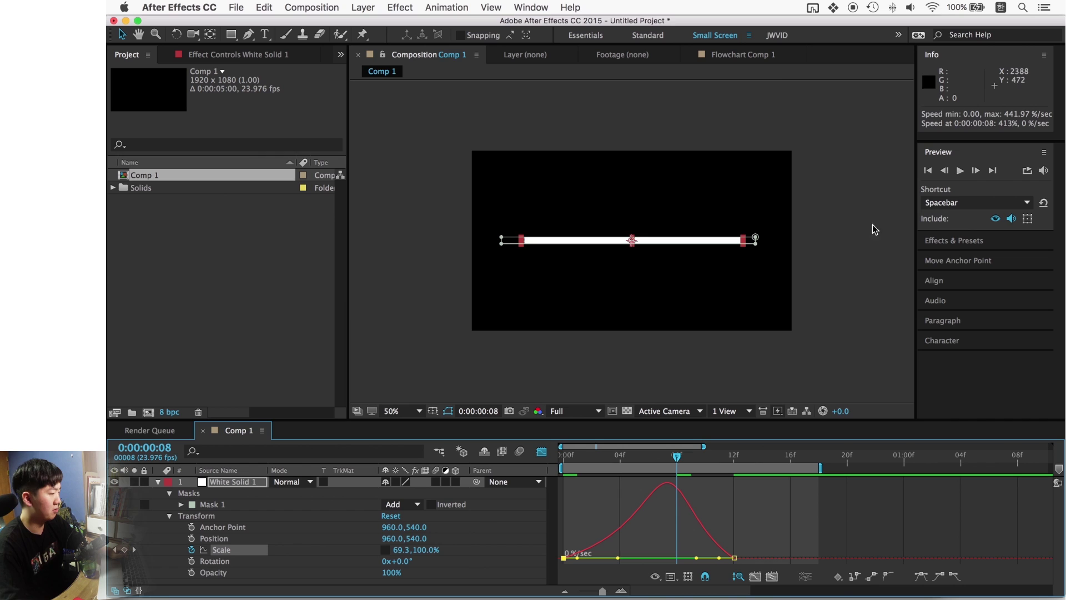
left_click(956, 172)
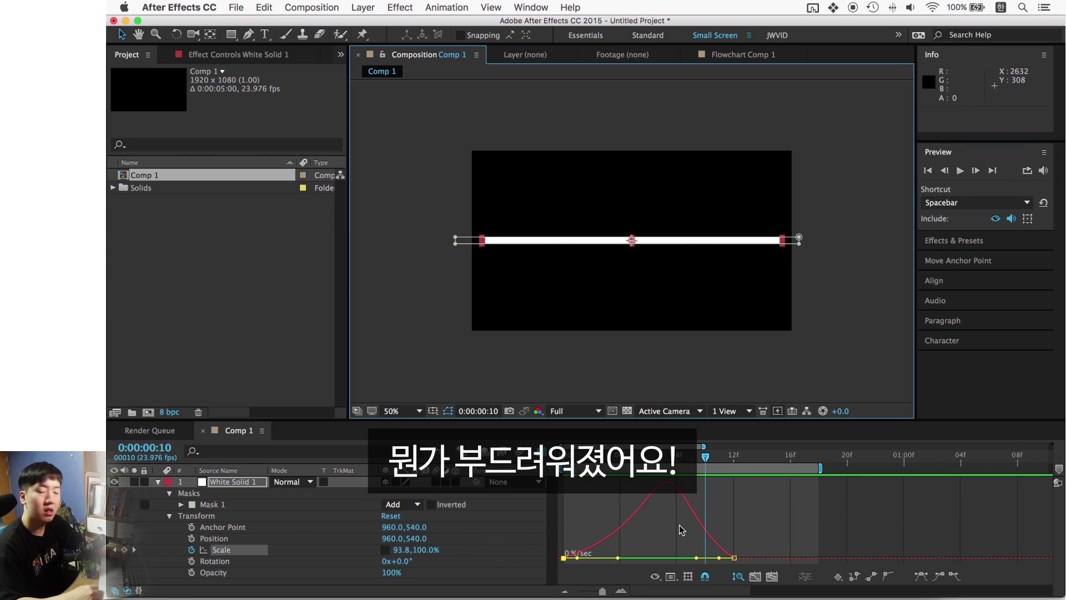
key("space")
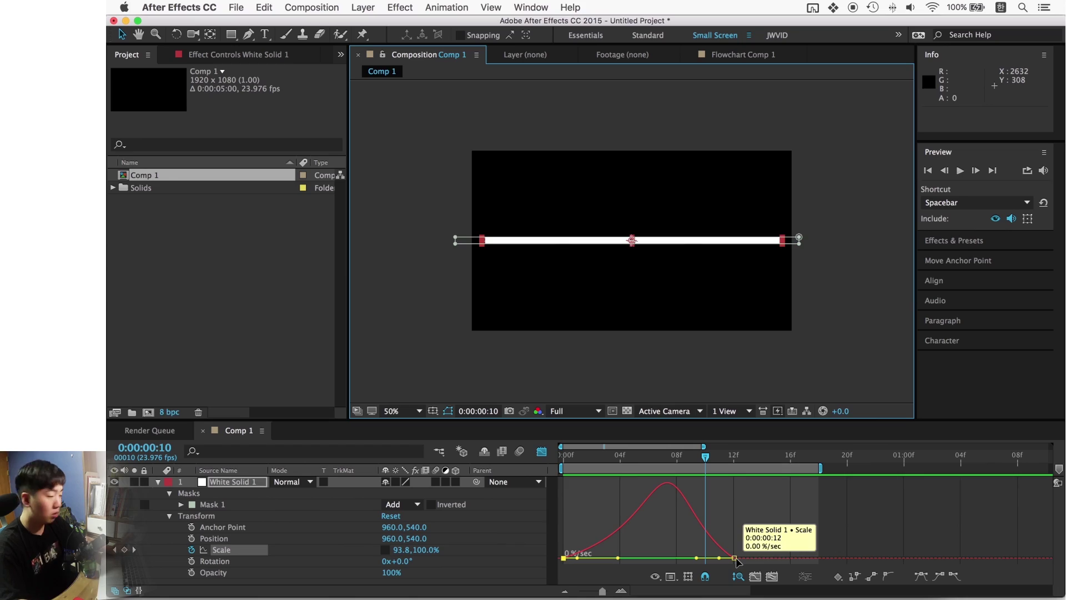
Step: Adjust the influence of both Scale keyframes so the speed curve rises slowly and peaks around frame 9
left_click(734, 558)
left_click_drag(696, 557, 709, 558)
left_click_drag(617, 557, 623, 558)
left_click(960, 171)
left_click_drag(709, 558, 706, 557)
left_click_drag(623, 557, 639, 558)
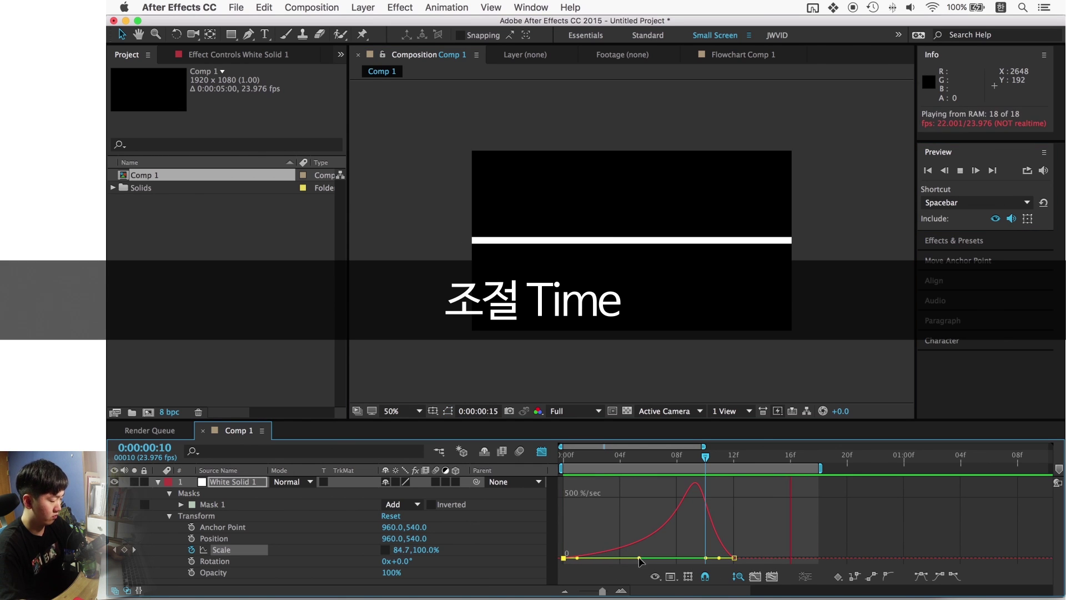
Step: Play back the eased bar growth and switch the timeline from the speed graph back to the layer bars
left_click(961, 173)
left_click(961, 173)
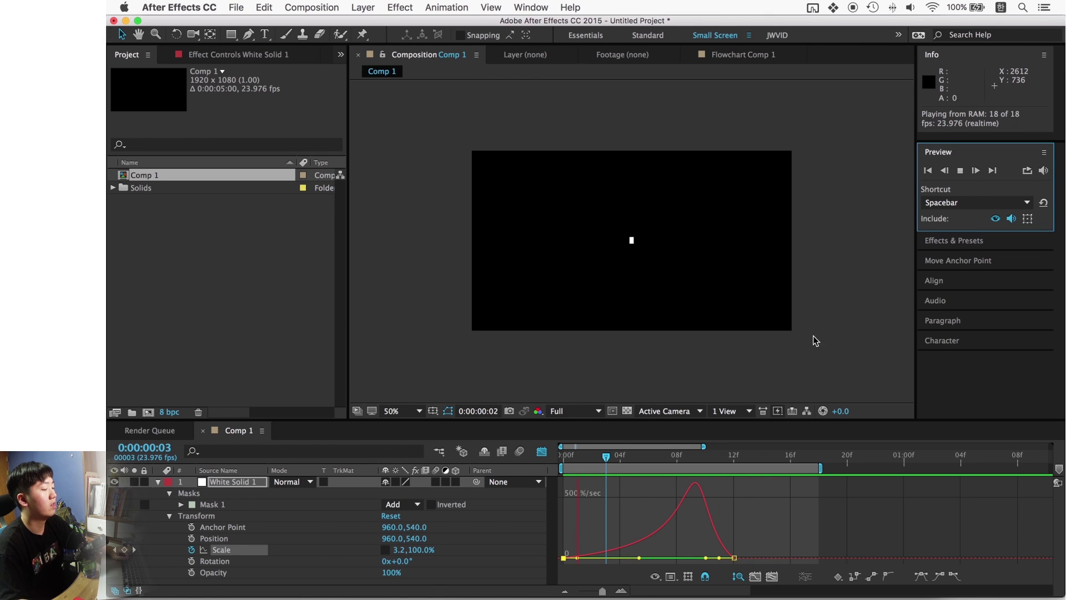
left_click(791, 310)
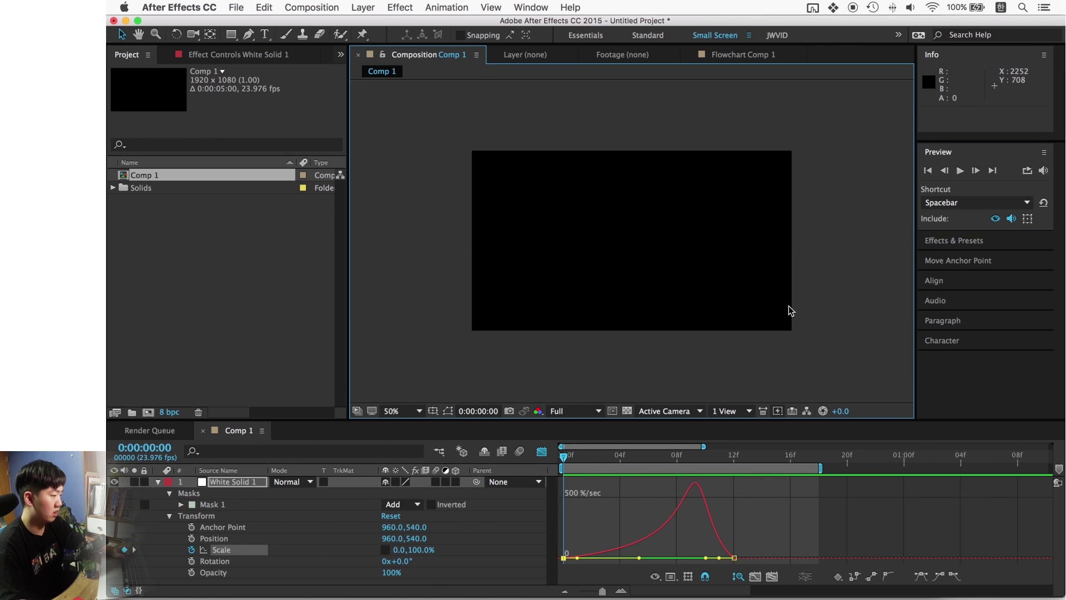
left_click(541, 451)
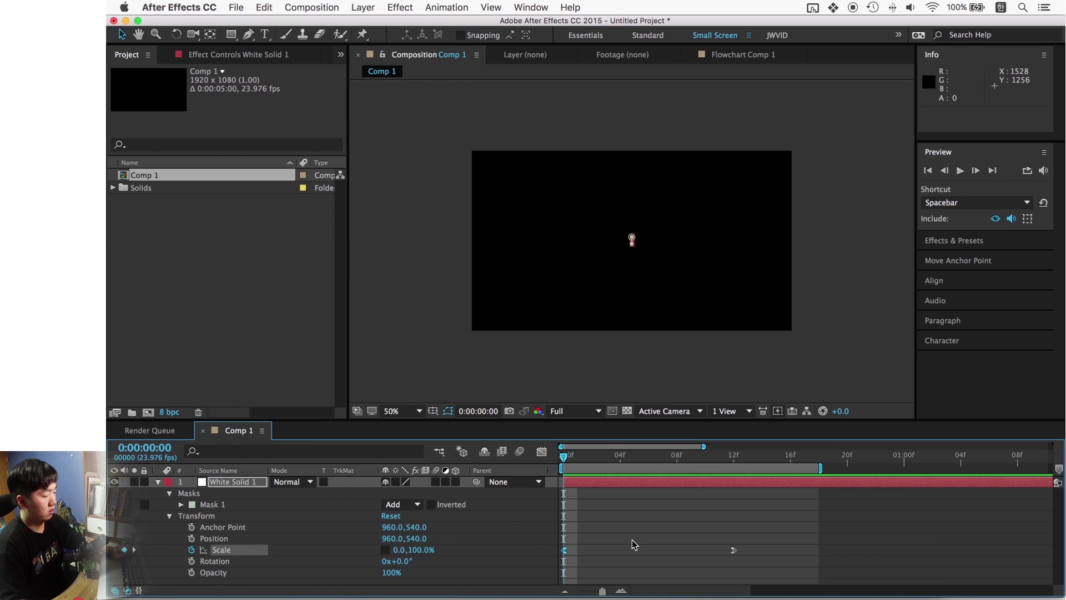
key("space")
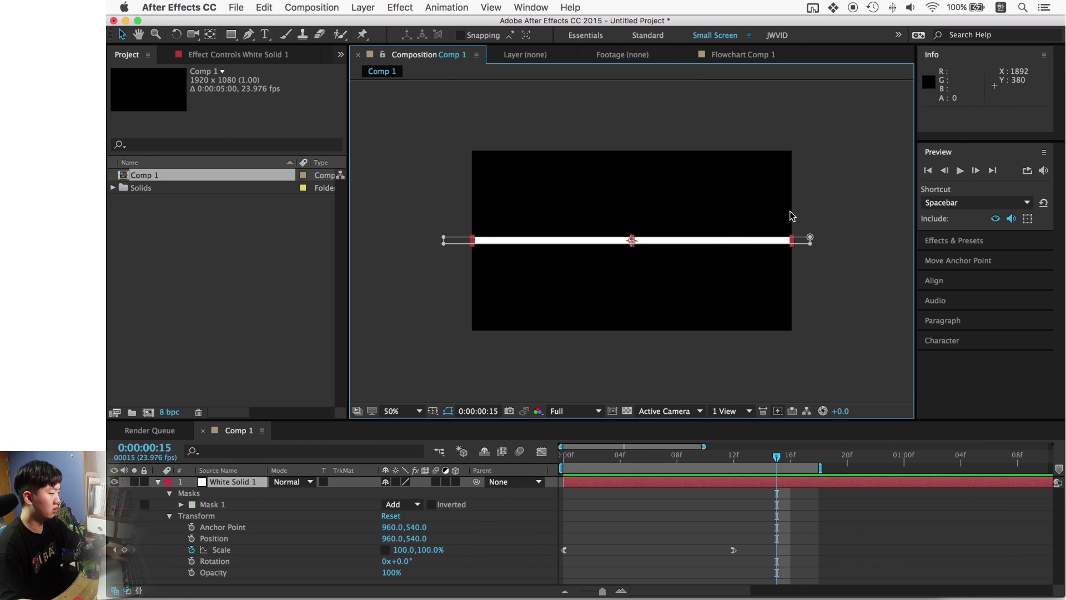
Step: At the 0:00:00:12 keyframe, set the bar's Scale to 80% horizontally and 83% vertically
left_click(733, 456)
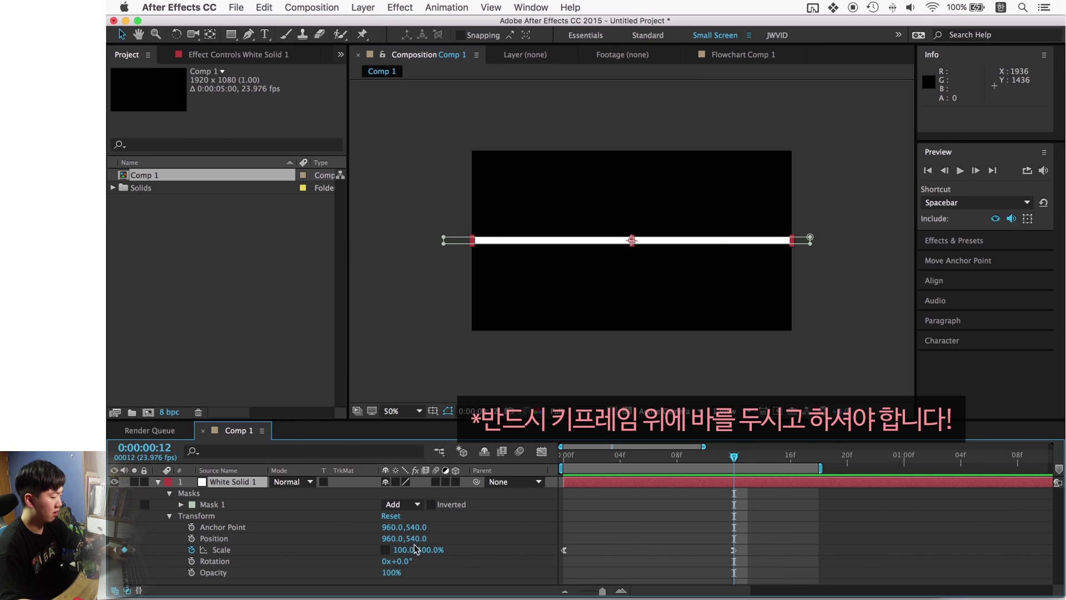
left_click_drag(408, 552, 398, 560)
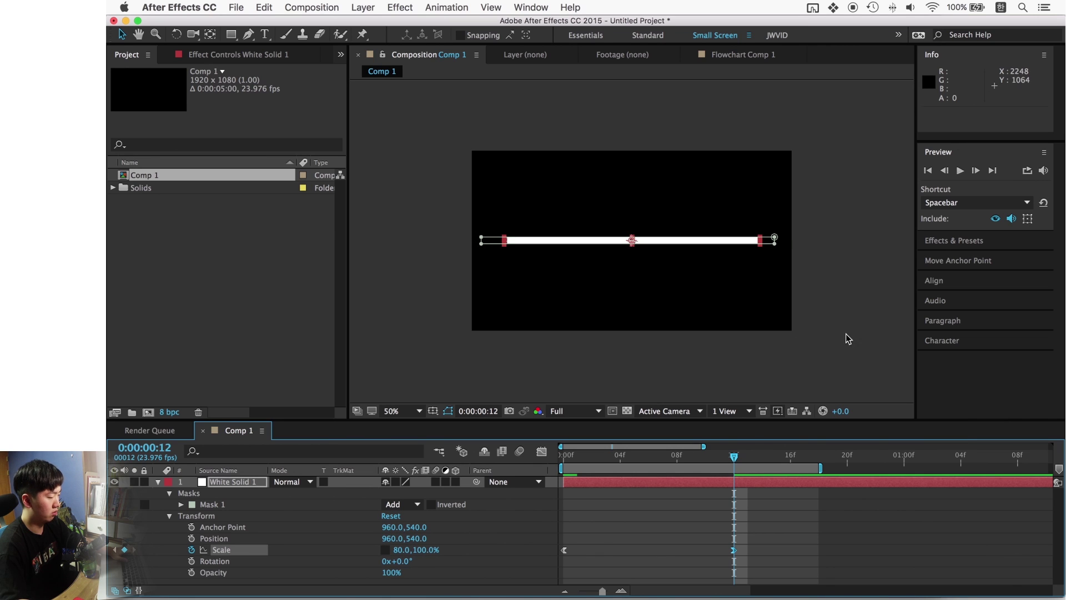
mouse_move(431, 551)
left_mouse_down()
mouse_move(388, 562)
mouse_move(431, 568)
left_mouse_up()
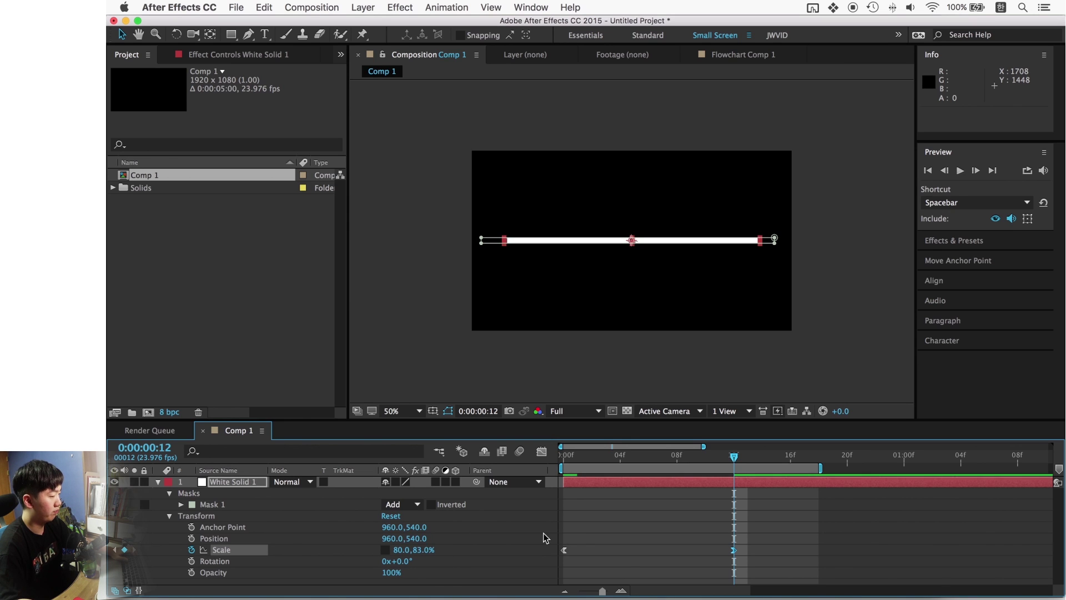
left_click_drag(767, 456, 844, 468)
left_click_drag(397, 554, 519, 552)
left_click_drag(818, 528, 773, 566)
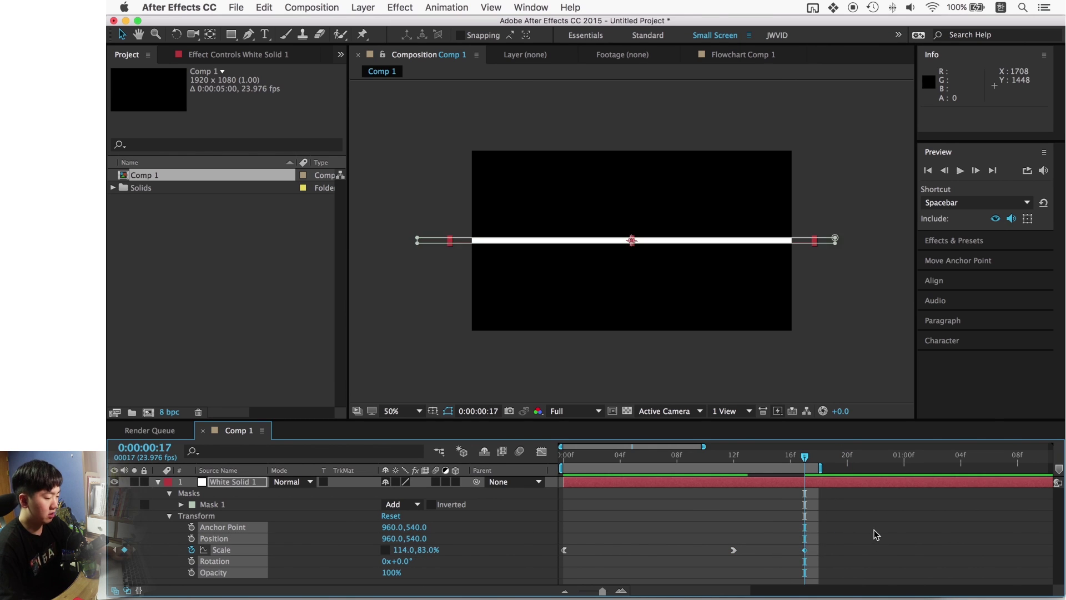
left_click_drag(872, 528, 788, 576)
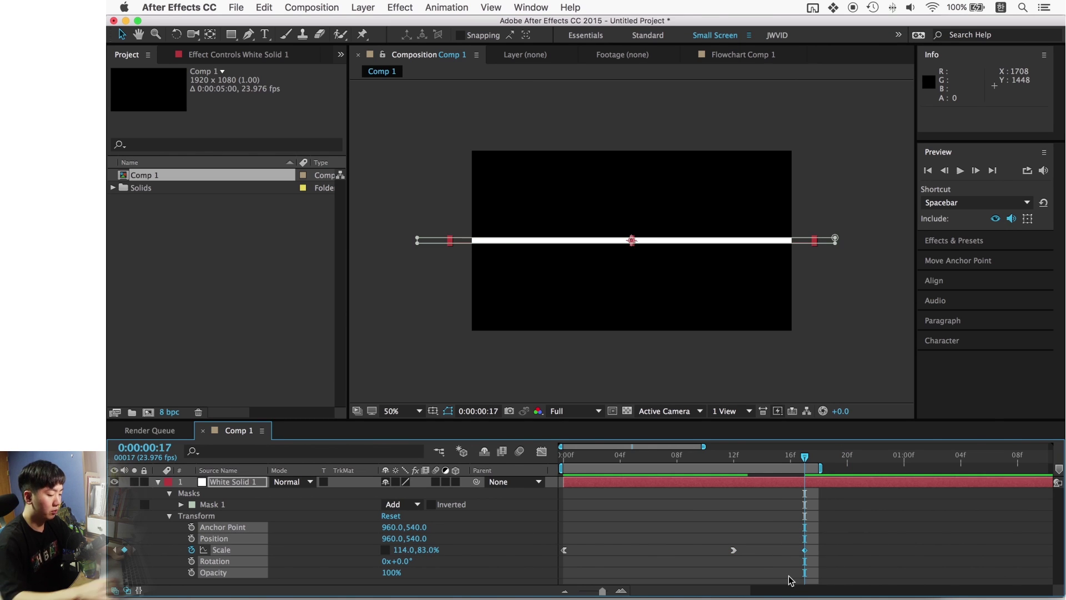
key("Delete")
Step: Preview the bar animation with its reduced end scale, park the playhead at 0:00:00:12 and deselect the layer
key("space")
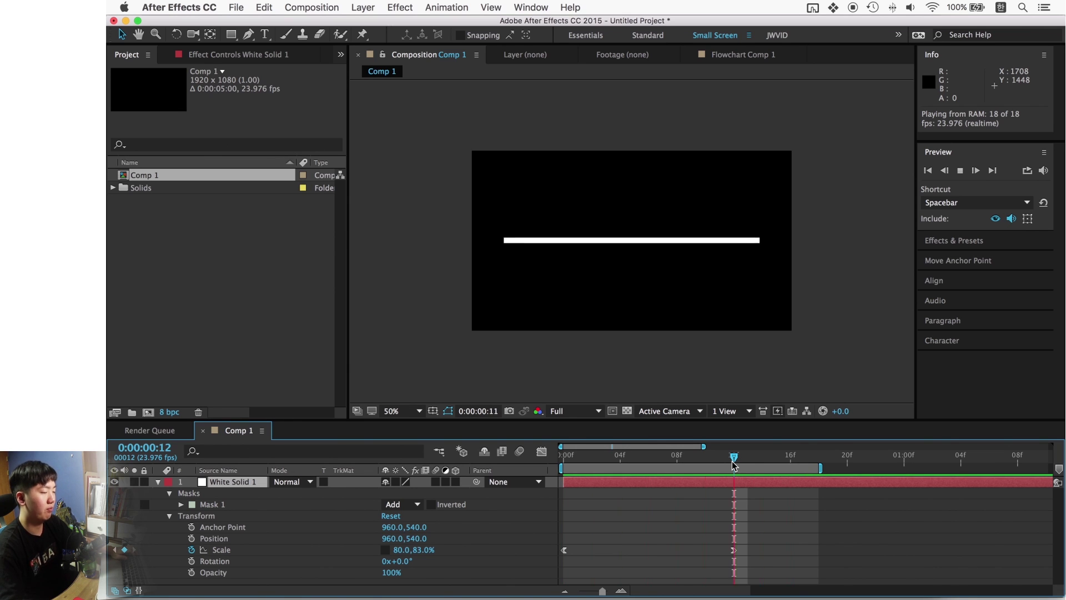
key("space")
left_click(732, 457)
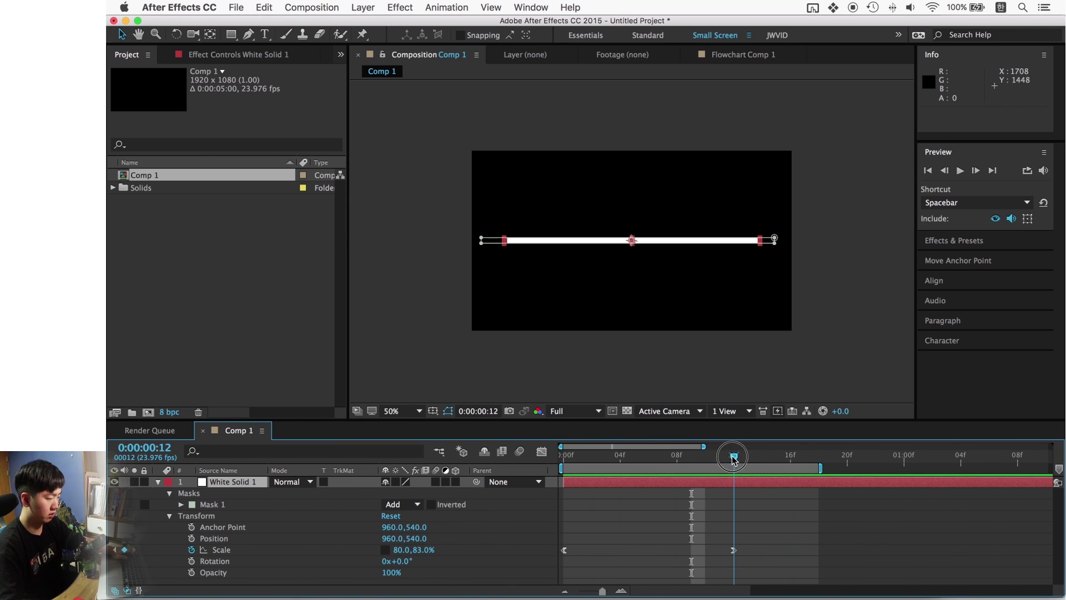
left_click(825, 339)
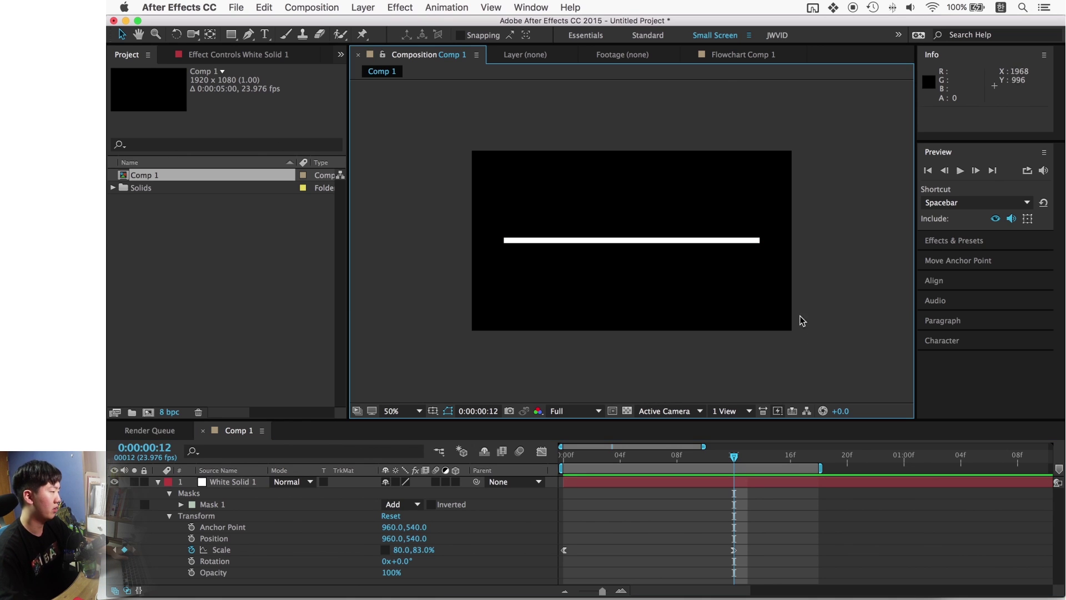
Step: Add a text layer reading "DIRECTED BY" just above the white bar
left_click(265, 35)
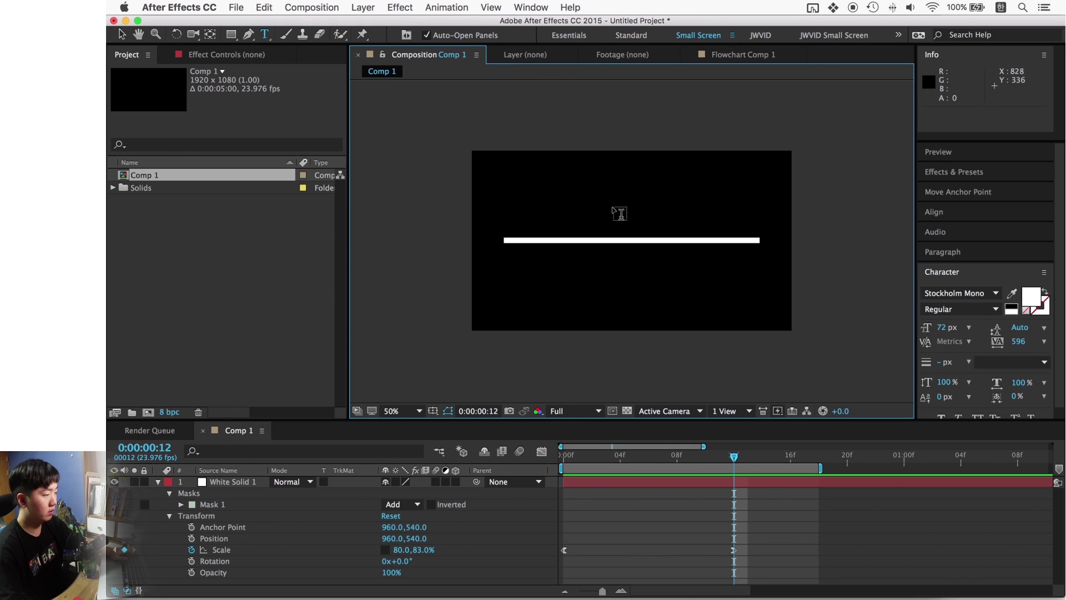
left_click(638, 218)
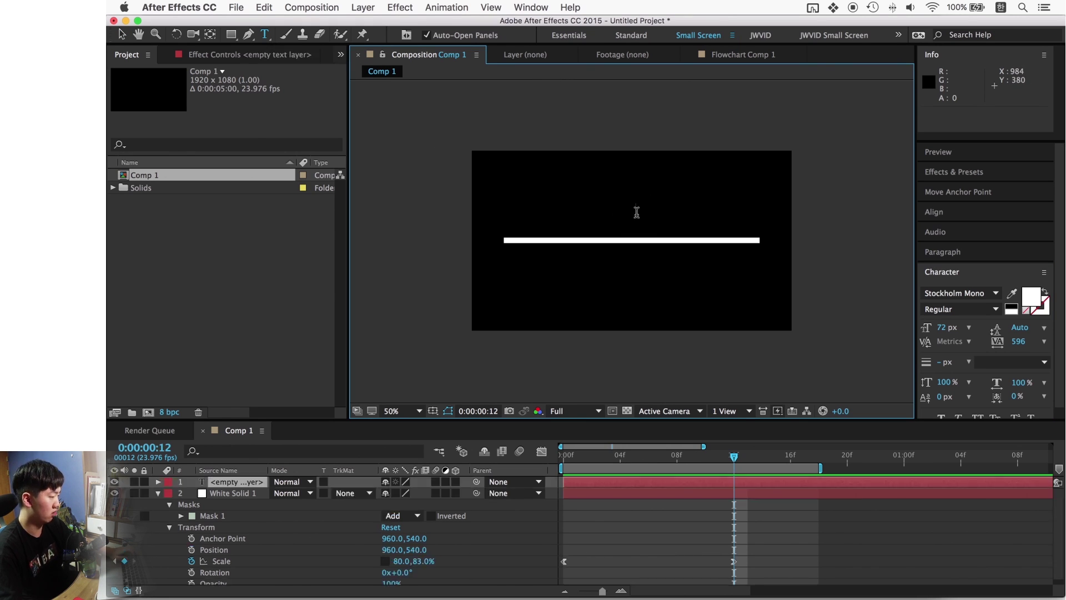
type("DIRECTED BY")
key("BackSpace")
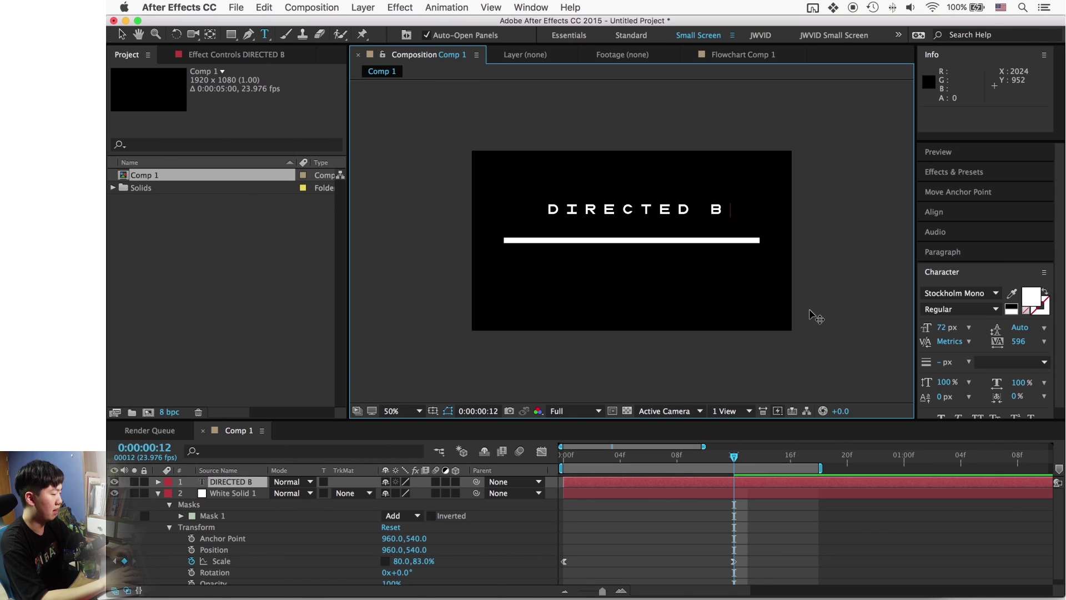
type("Y")
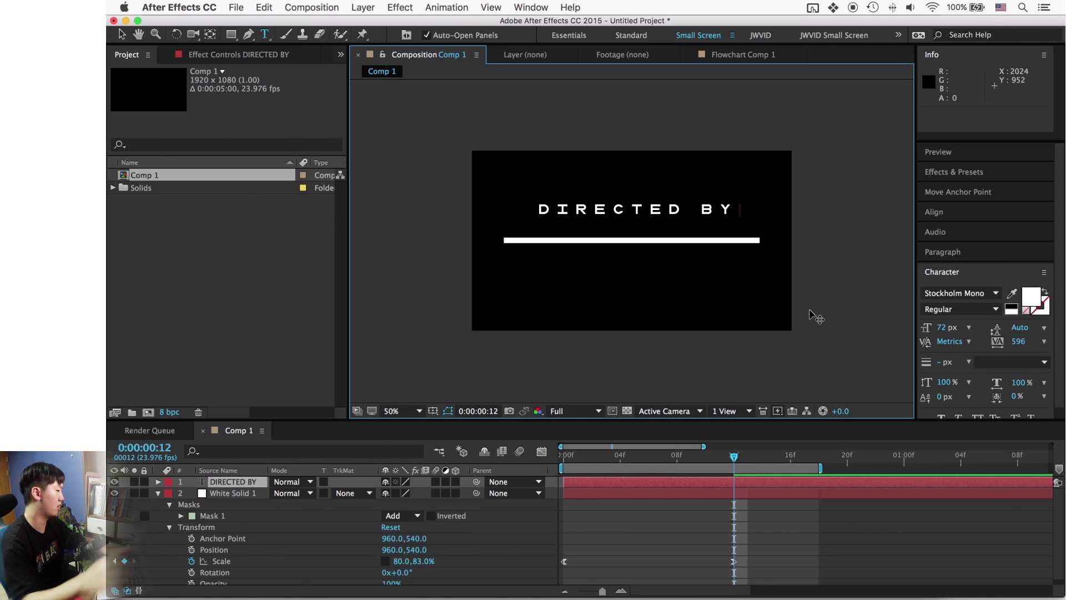
Step: Centre the DIRECTED BY text horizontally in the composition with Align, keeping the Align panel shown
left_click(122, 35)
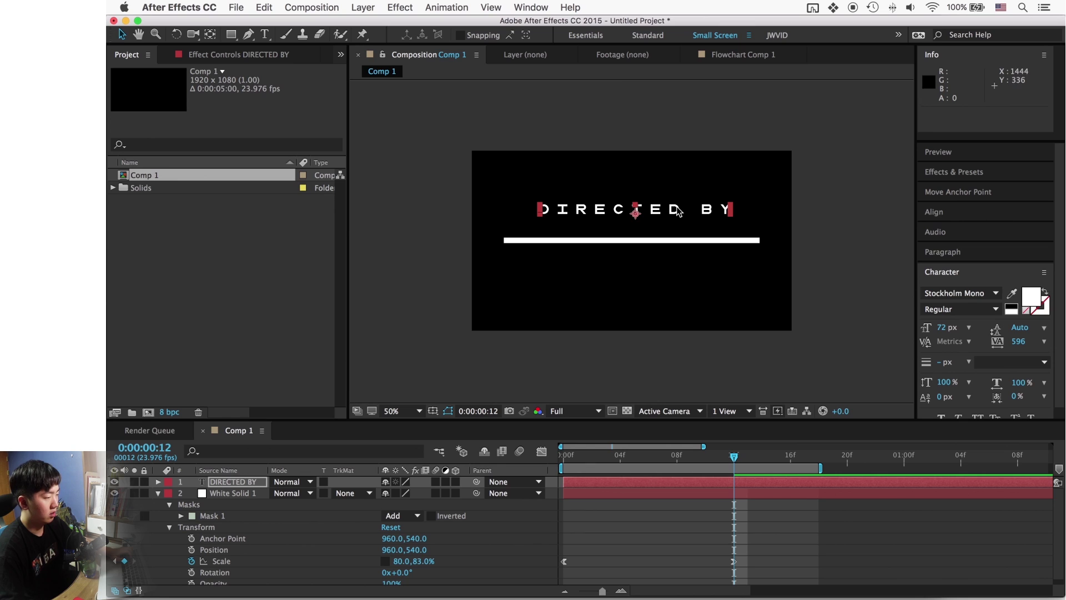
left_click(933, 215)
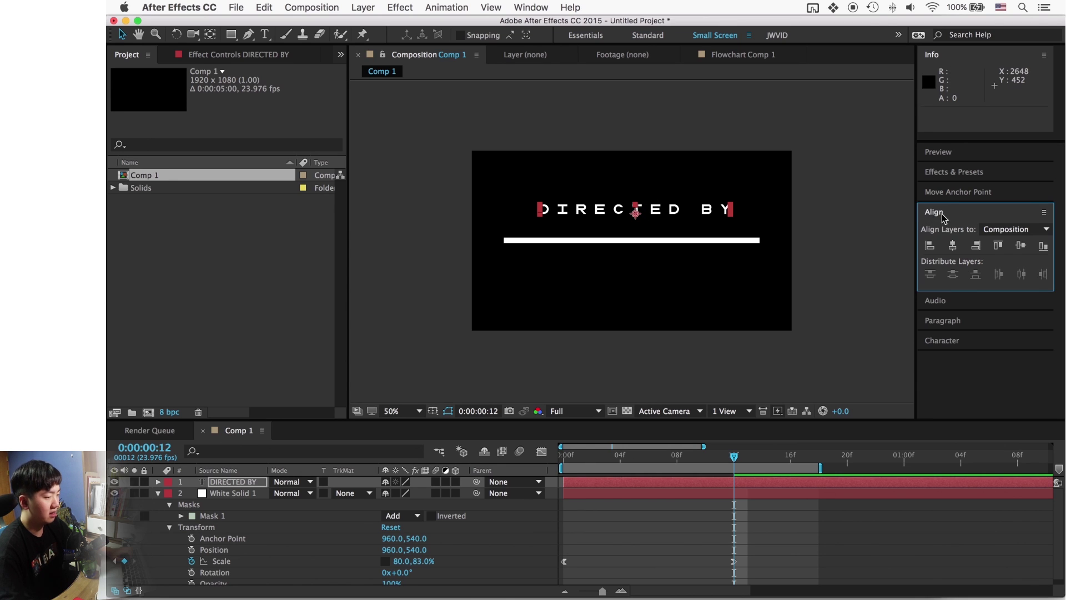
left_click(953, 251)
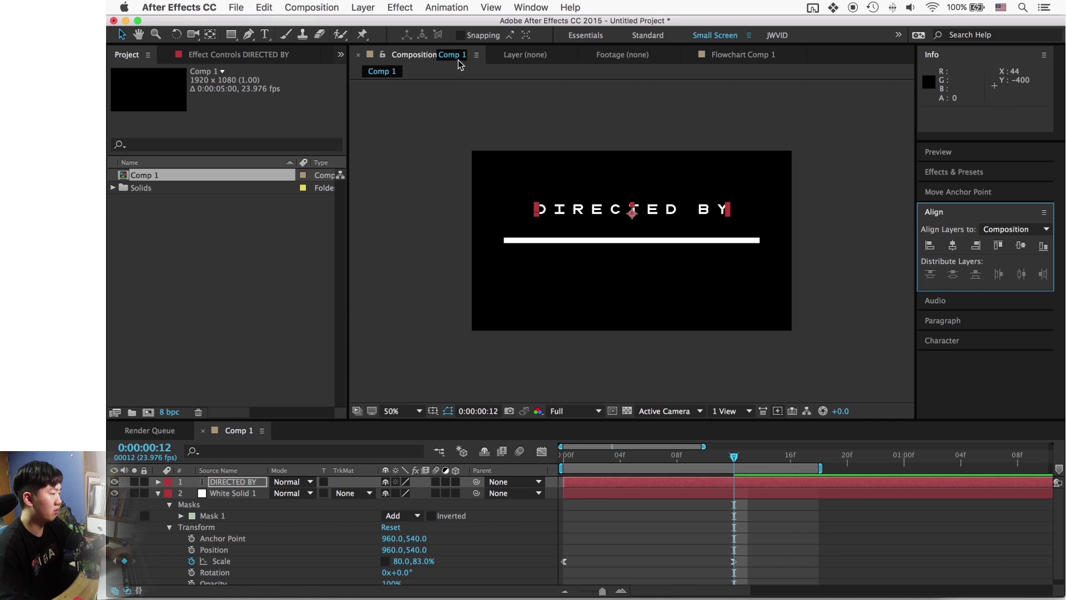
left_click(531, 8)
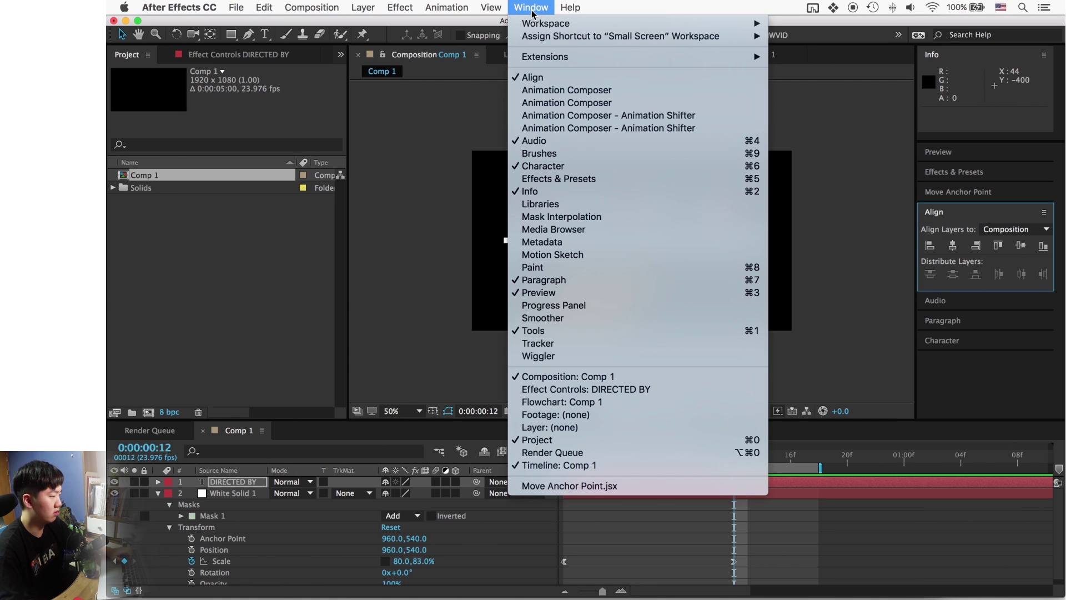
left_click(547, 83)
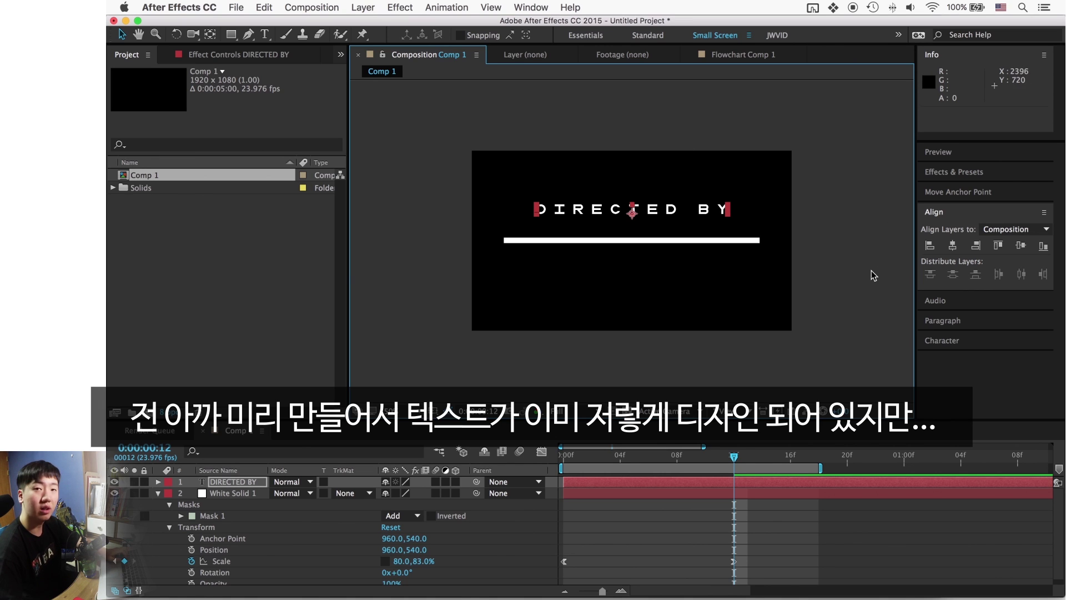
left_click(964, 279)
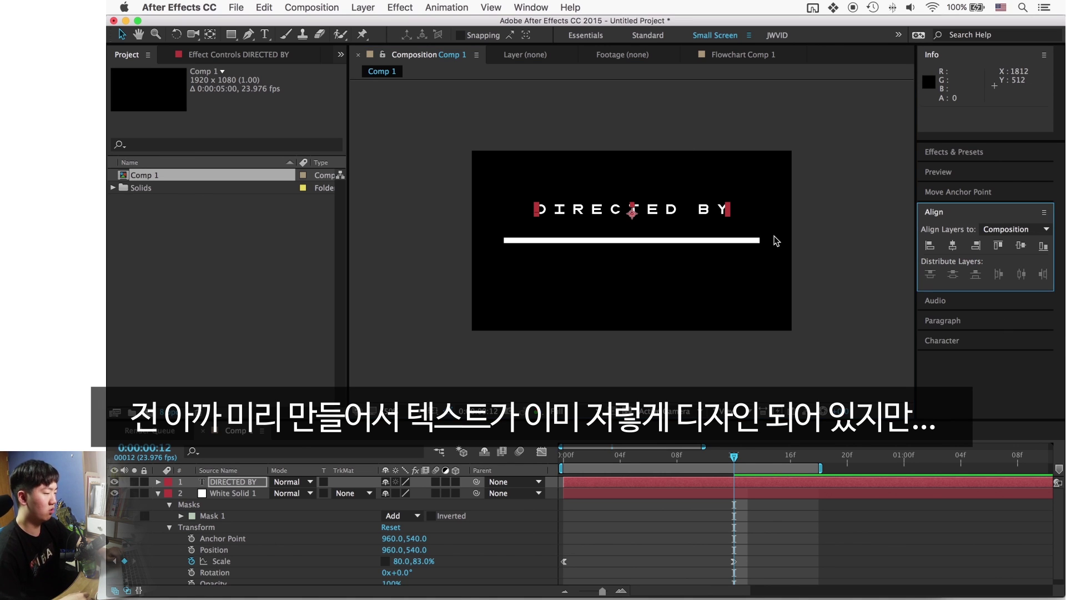
Step: Tighten the tracking of the DIRECTED BY text to 531
left_click(942, 340)
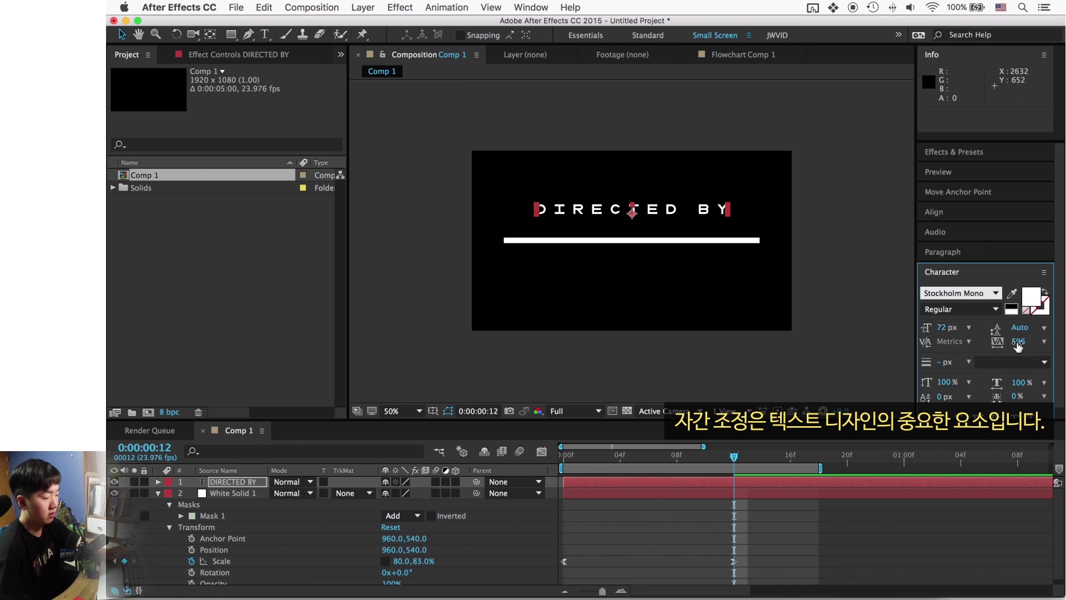
left_click_drag(1018, 345, 994, 294)
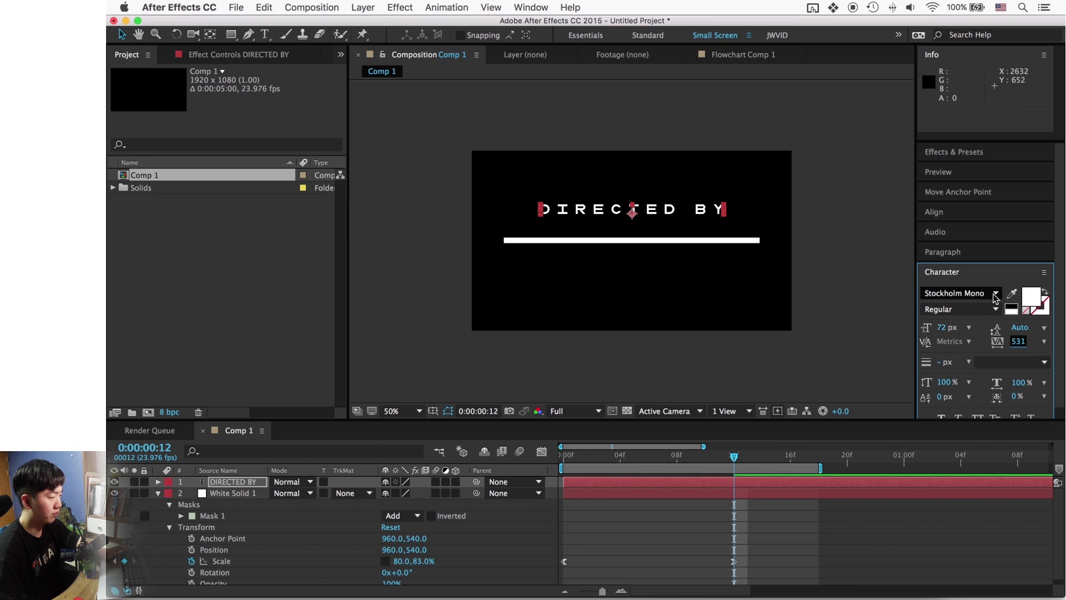
left_click(709, 209)
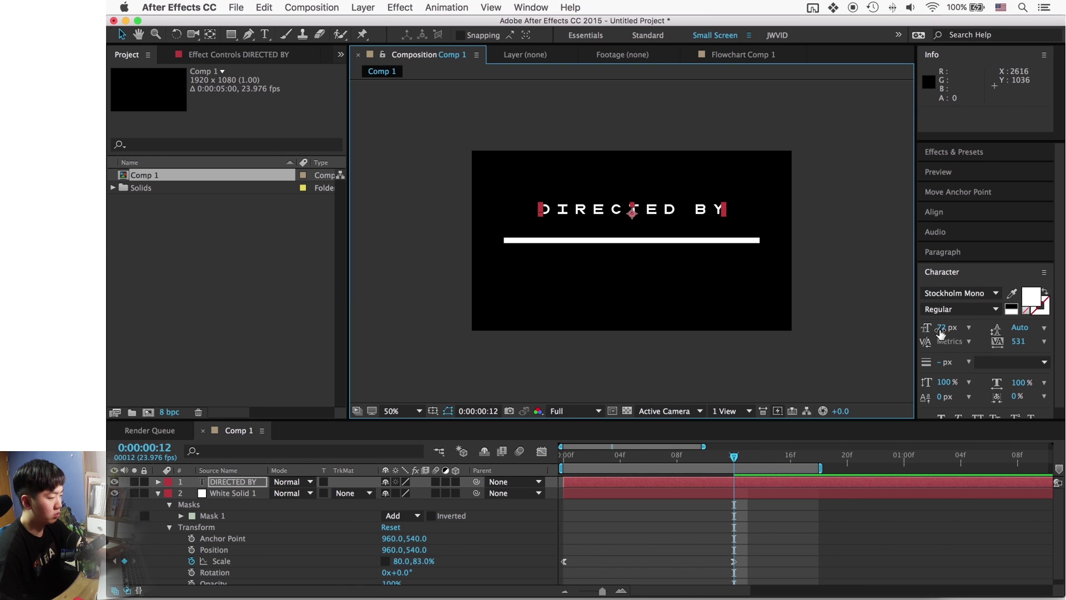
Step: Set the DIRECTED BY font size to 92 px and lower the text to Y position 452, just above the bar
left_click_drag(939, 332, 951, 323)
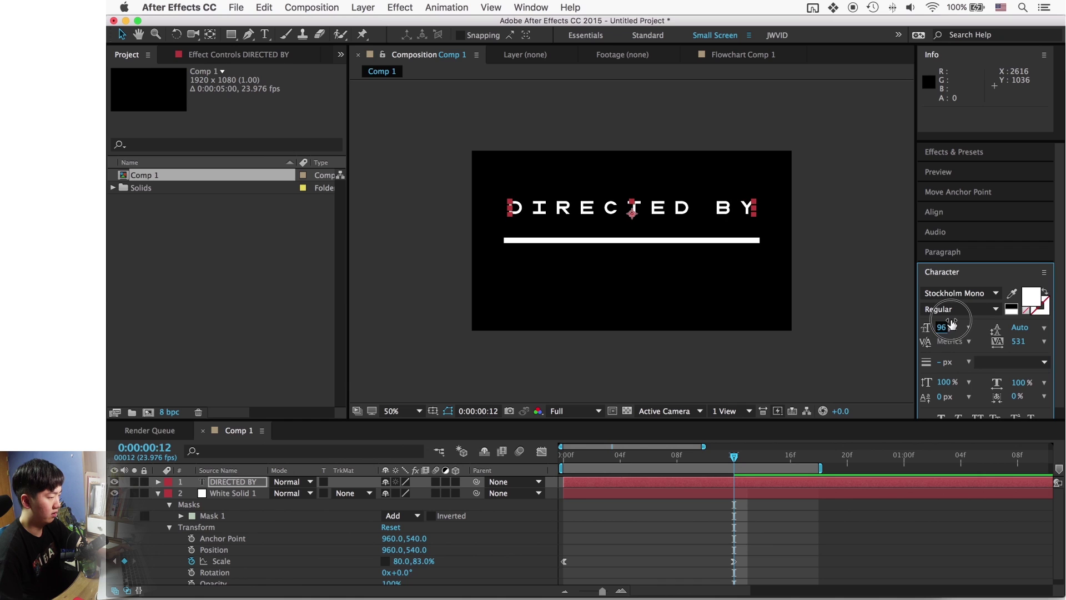
left_click_drag(951, 324, 952, 326)
left_click_drag(748, 214, 749, 226)
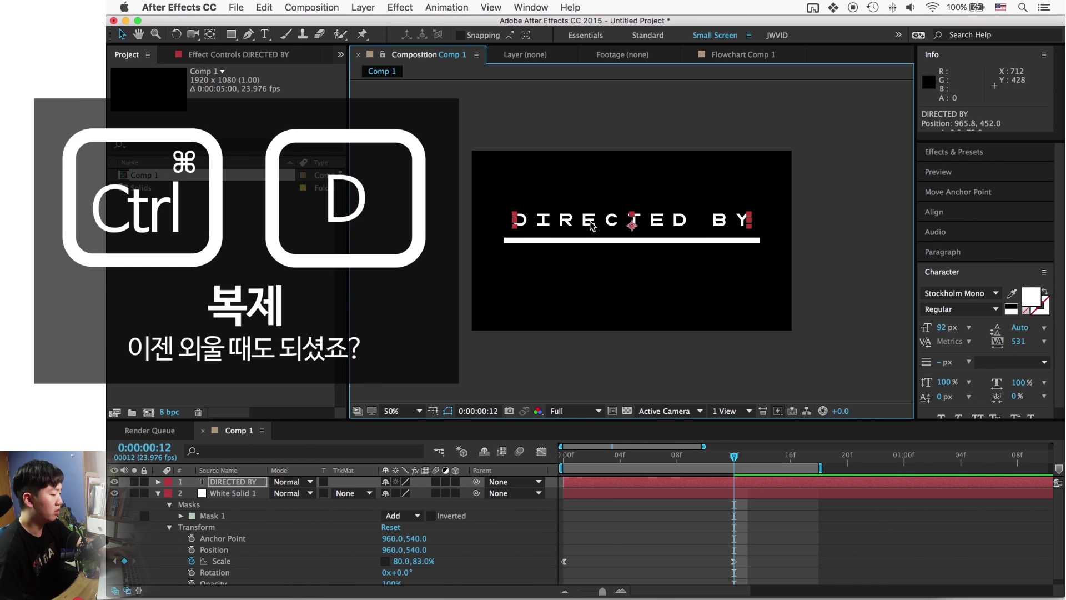
Step: Duplicate the DIRECTED BY text straight down below the bar, to Y position 696, and change the copy's wording to JWVID
key("super+d")
left_click_drag(653, 222, 652, 259)
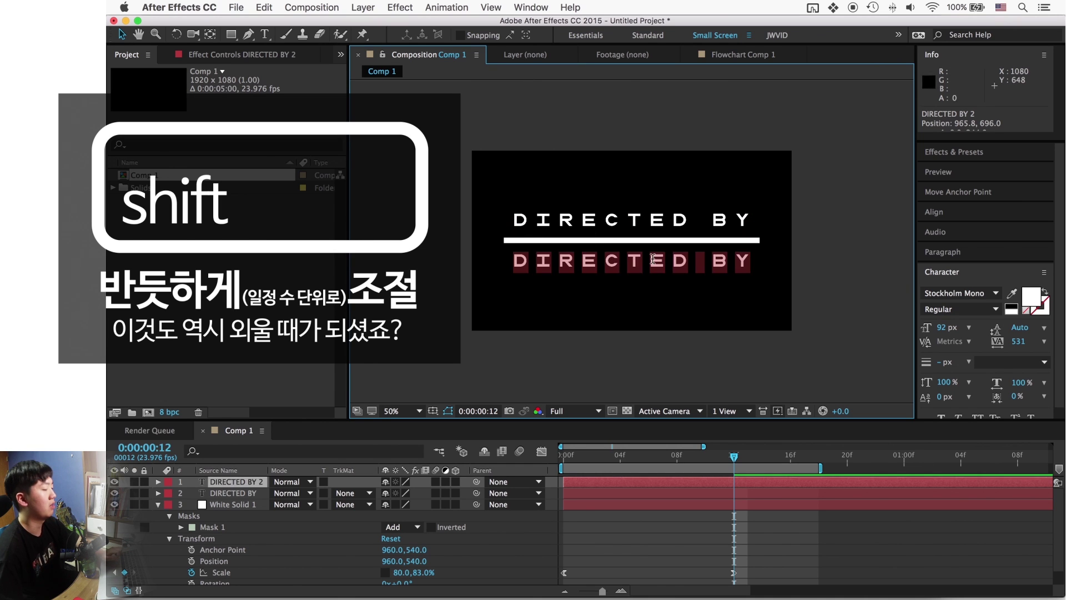
double_click(653, 259)
key("BackSpace")
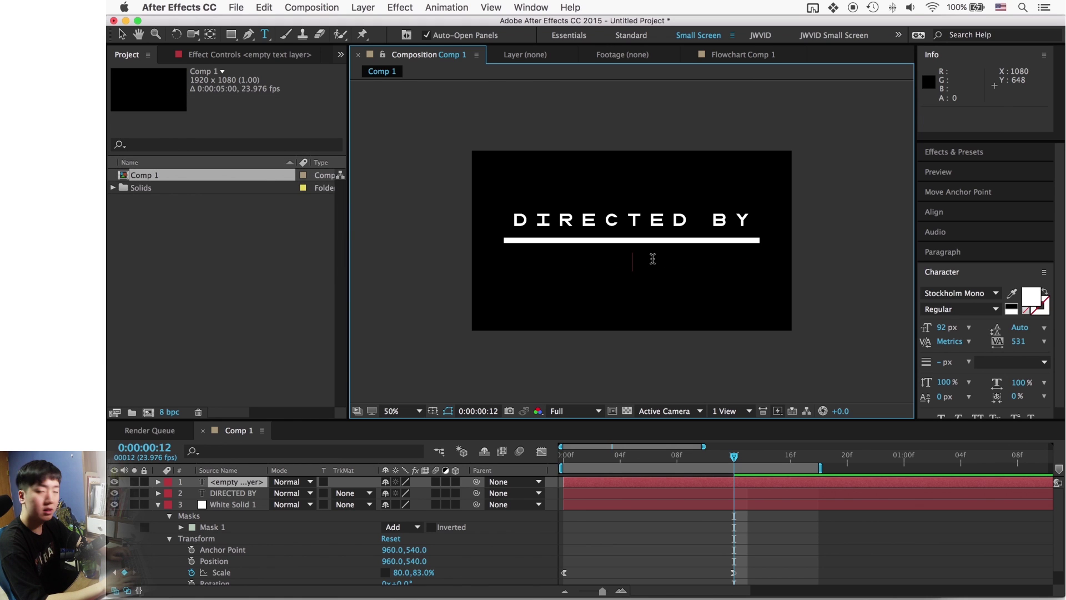
type("JWVID")
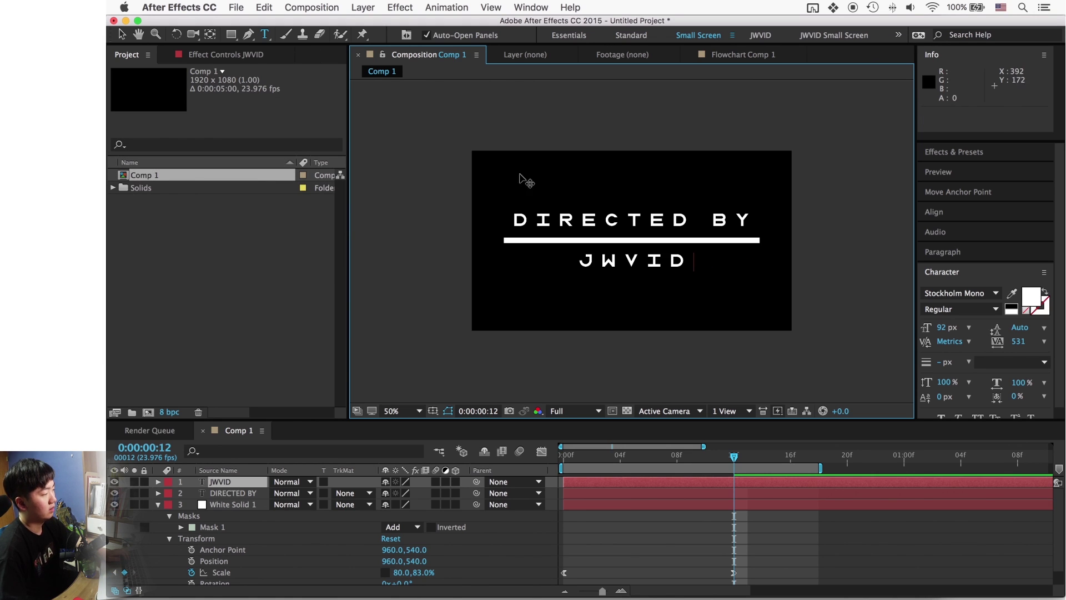
left_click(123, 35)
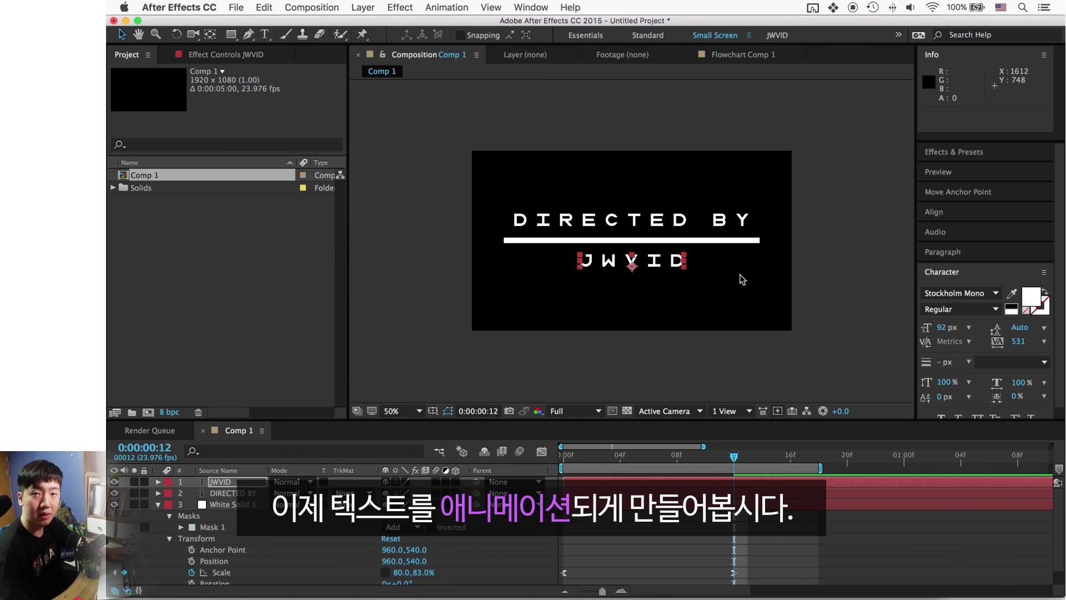
Step: Start Position keyframing on the DIRECTED BY layer at 0:00:00:12
left_click(656, 218)
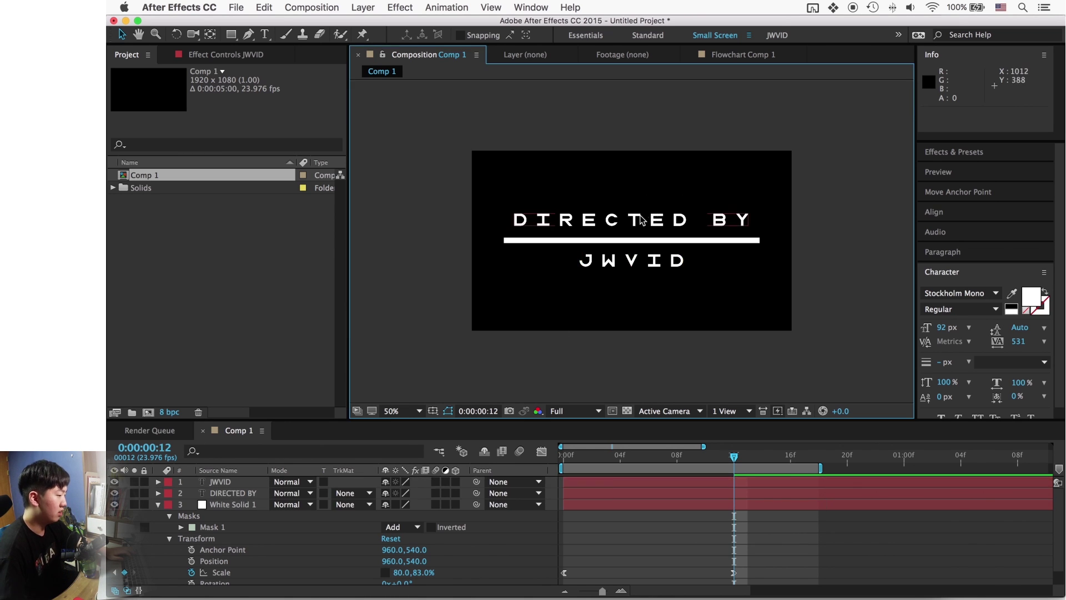
key("period")
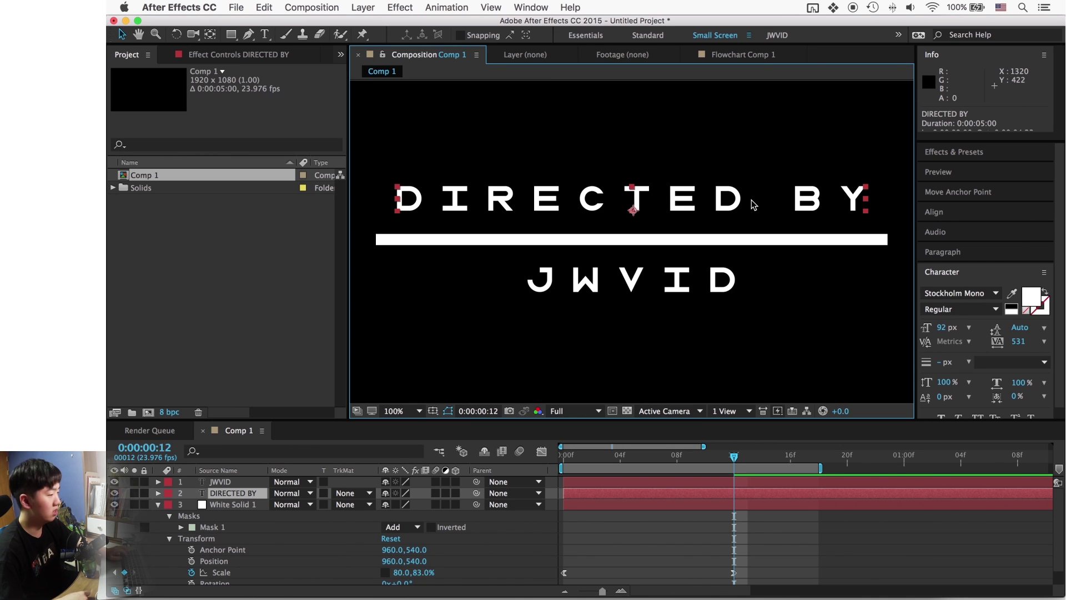
left_click(158, 493)
left_click(170, 516)
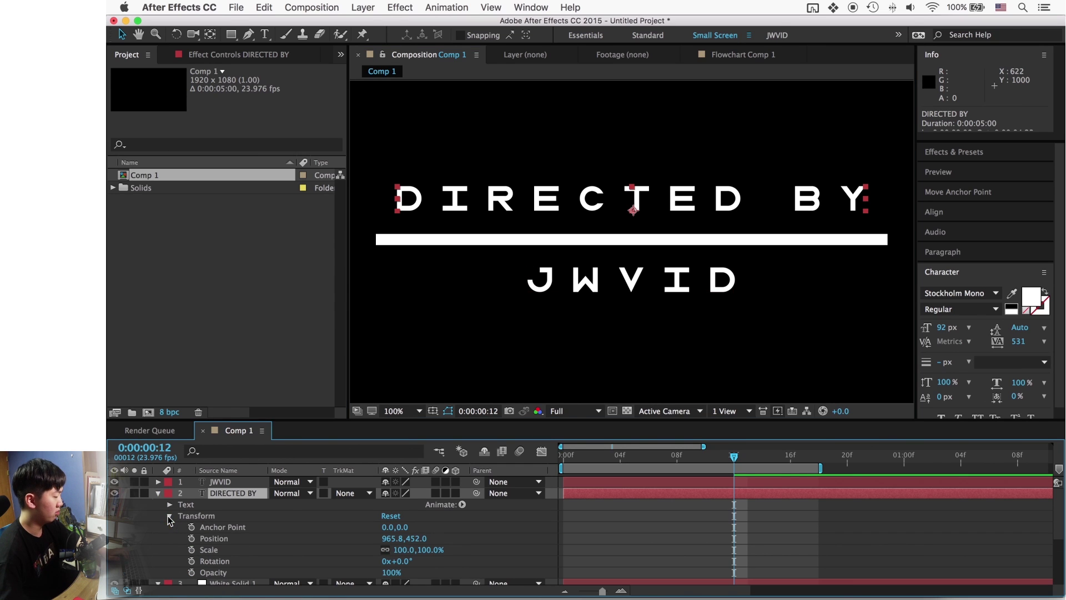
left_click(191, 538)
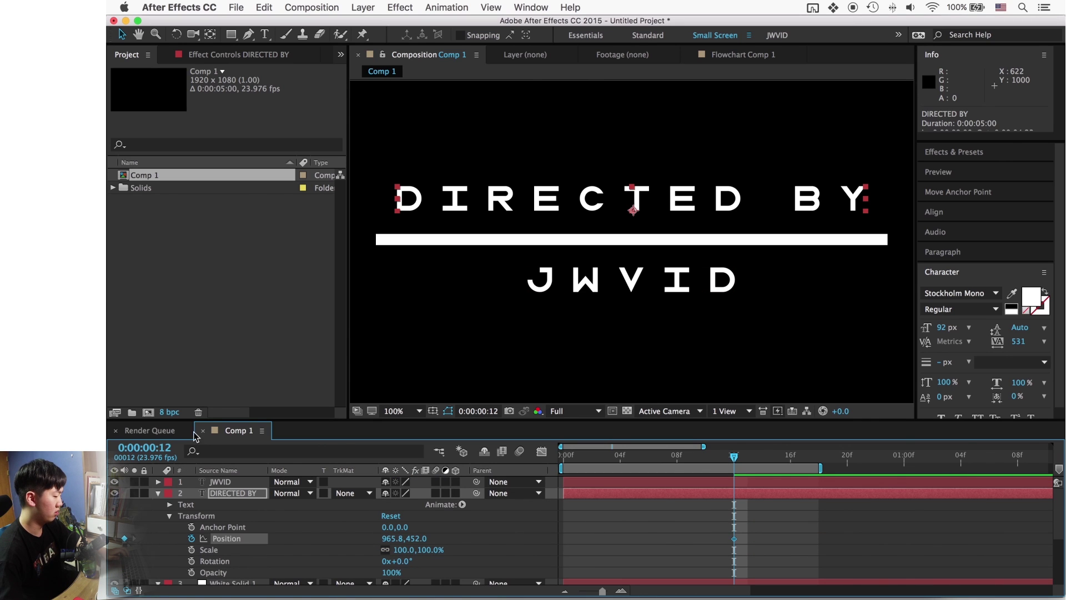
Step: Add a second Position keyframe to DIRECTED BY at 0:00:01:00, holding the text's place above the bar
left_click(892, 459)
left_click_drag(897, 467, 904, 461)
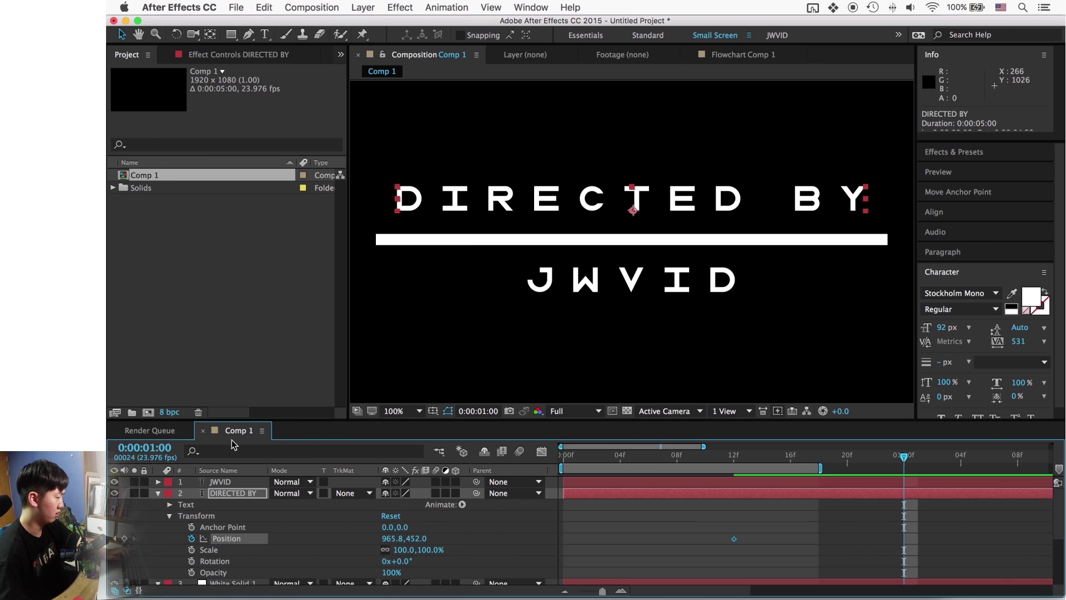
left_click(124, 538)
left_click_drag(924, 529, 900, 545)
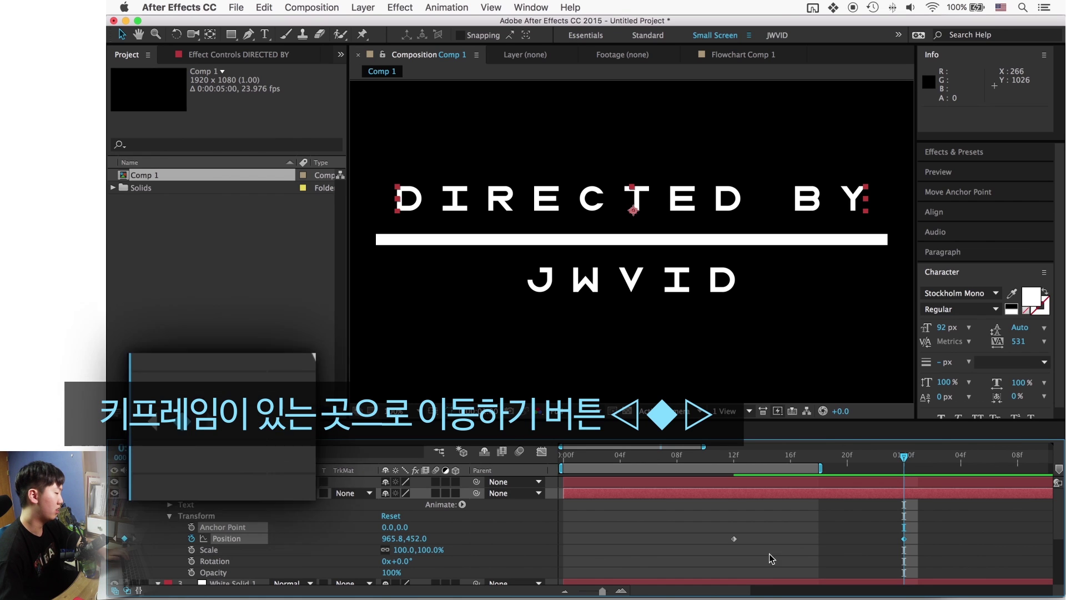
Step: At the 0:00:00:12 keyframe, lower DIRECTED BY to Y position 614, its top against the composition centre shown by the Title/Action Safe guides
left_click(116, 538)
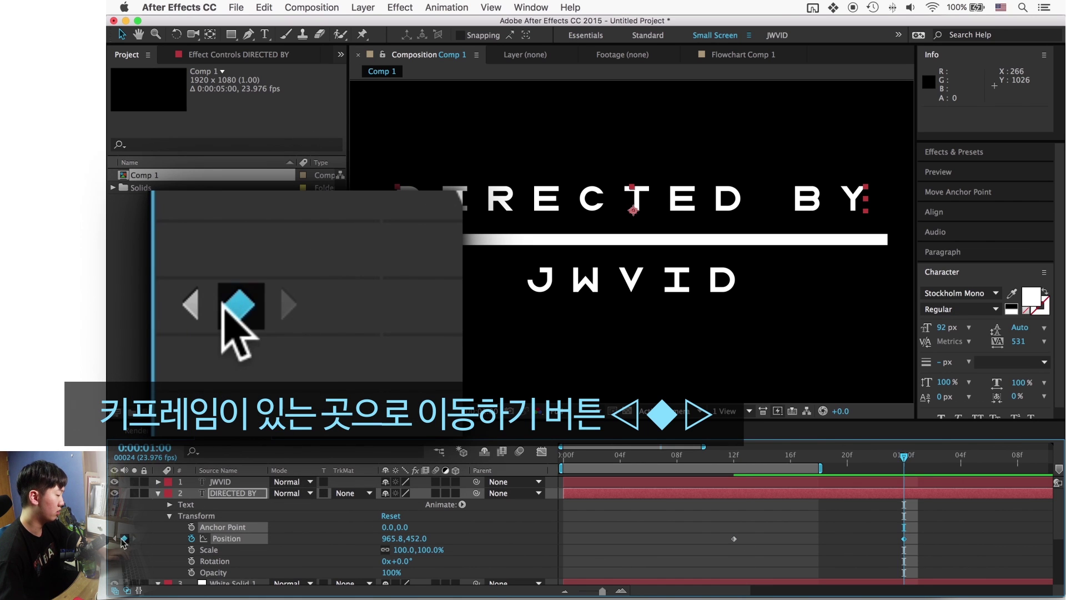
left_click(133, 538)
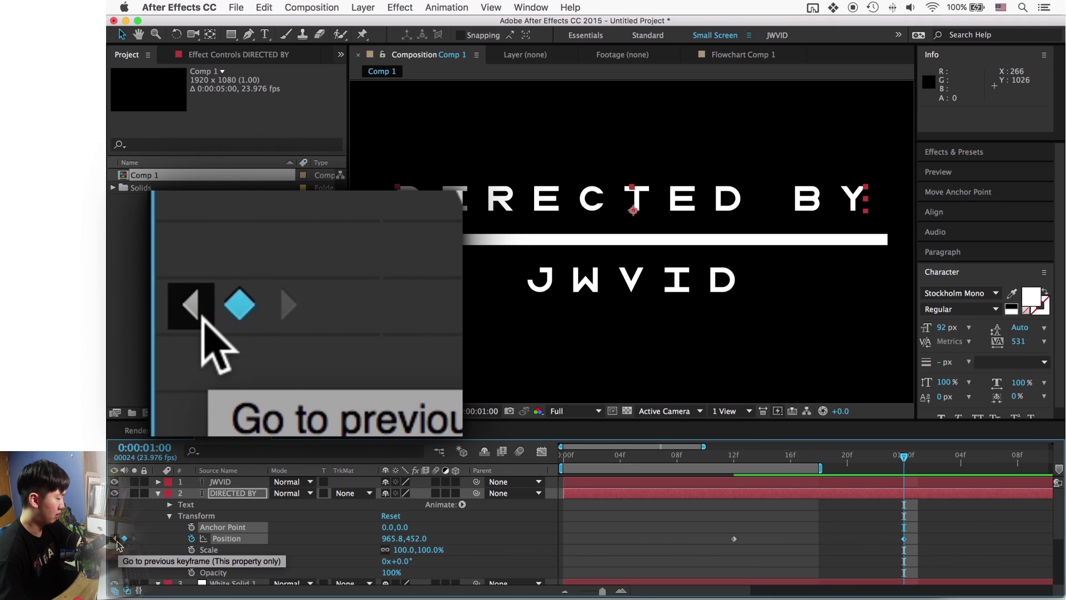
left_click(116, 538)
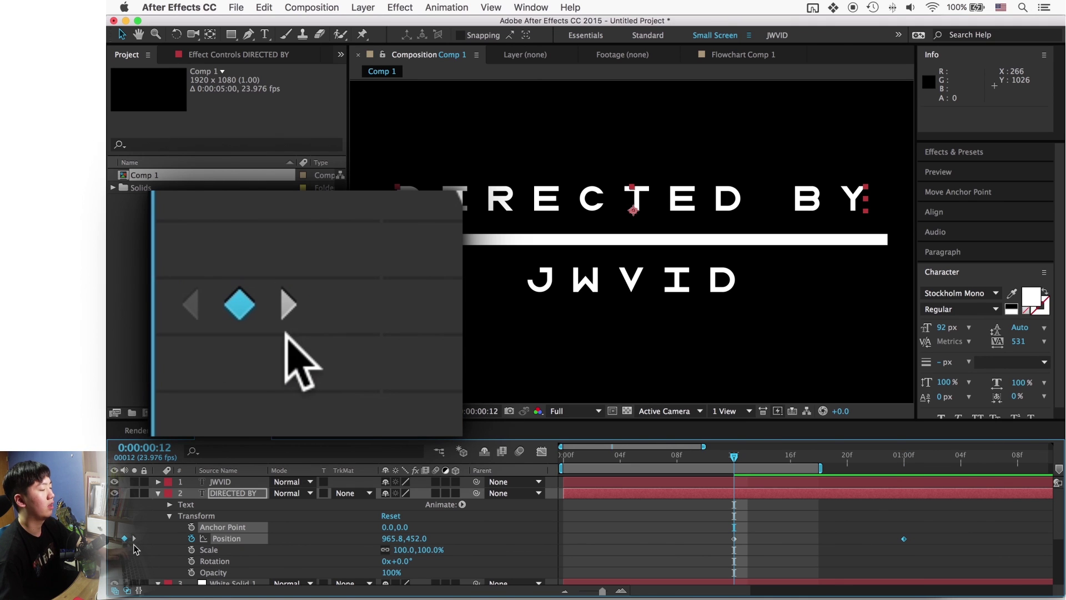
left_click_drag(647, 198, 656, 254)
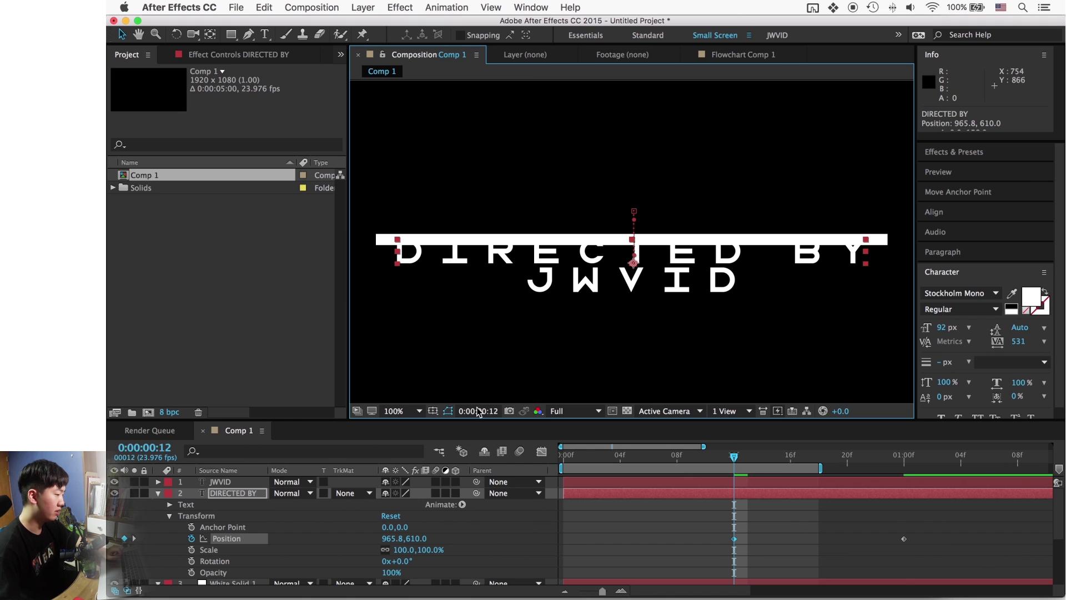
left_click(433, 411)
left_click(476, 423)
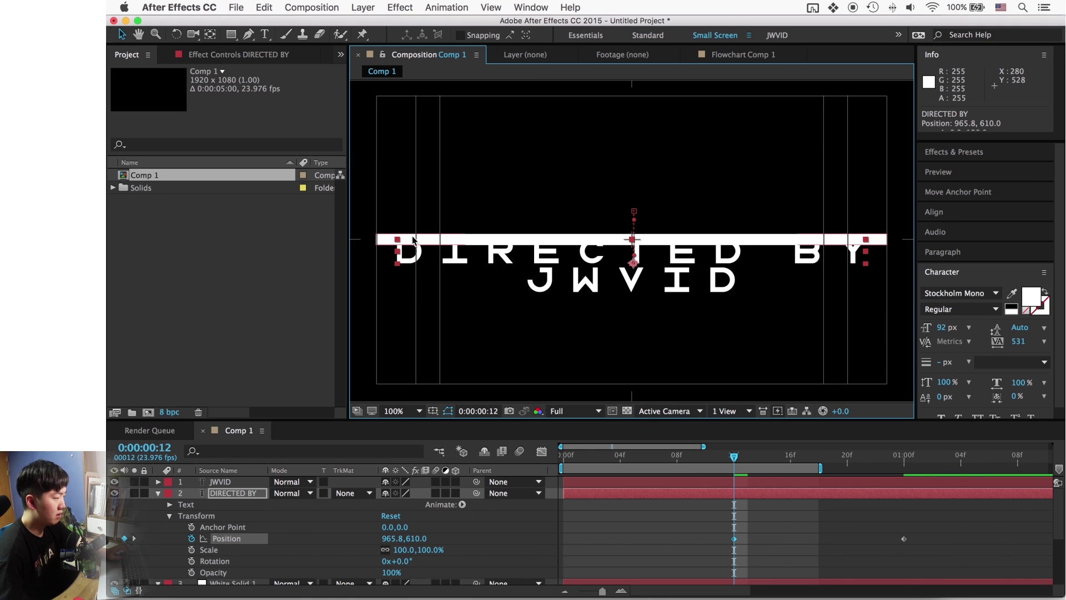
mouse_move(634, 240)
left_mouse_down()
mouse_move(641, 277)
mouse_move(646, 253)
left_mouse_up()
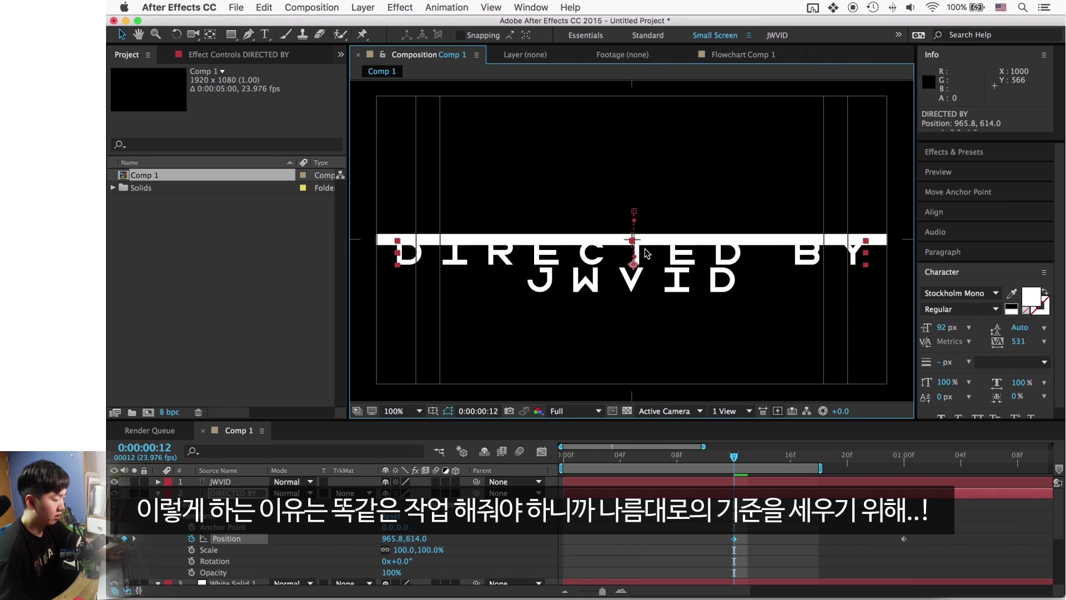
Step: Hide the JWVID layer and scrub to 0:00:01:00 to check how DIRECTED BY rises
left_click(654, 292)
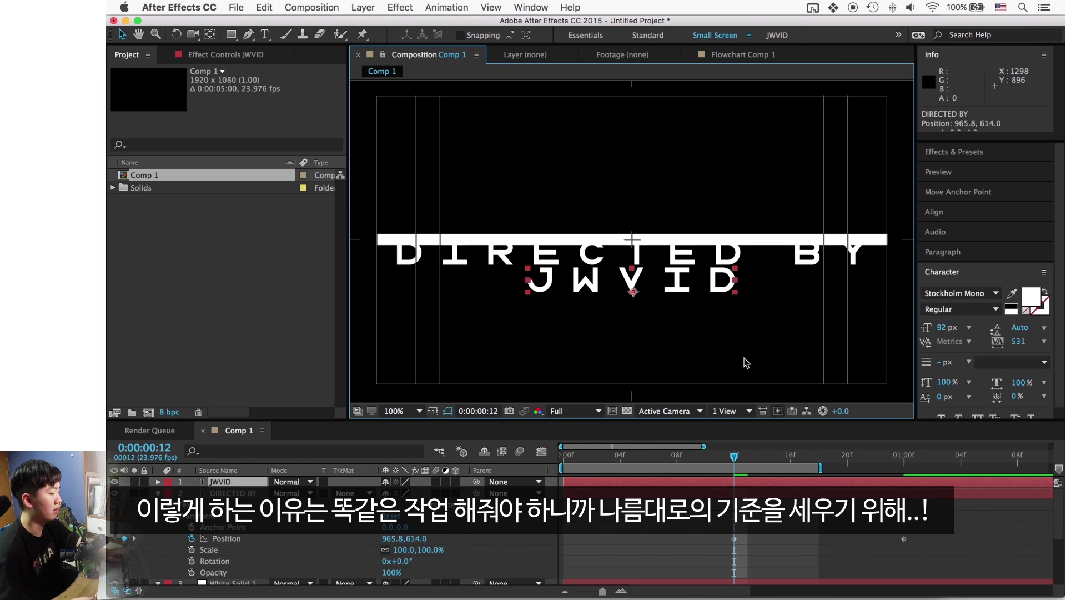
left_click(115, 481)
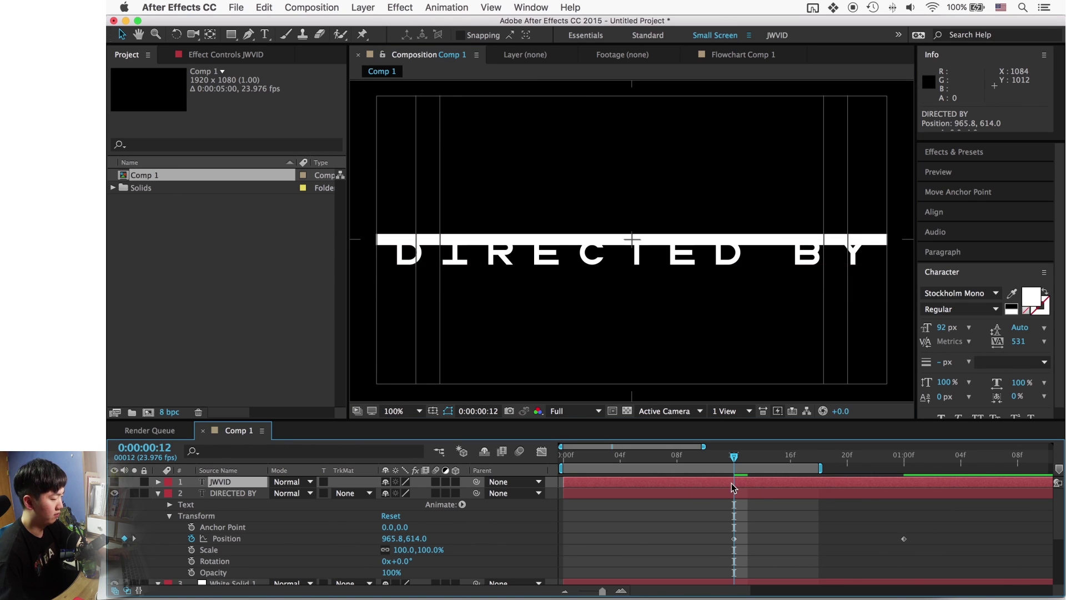
left_click_drag(740, 462, 905, 488)
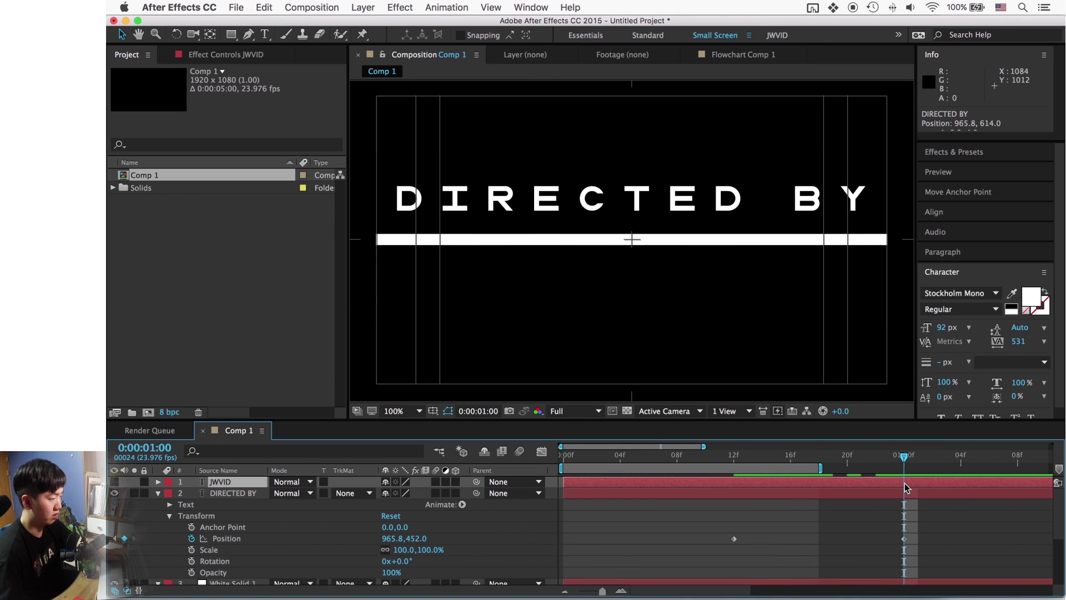
Step: Extend the work area's end to 0:00:01:06 and preview the text animation in a maximized composition view
left_click_drag(753, 462, 1001, 470)
left_click_drag(820, 468, 1008, 478)
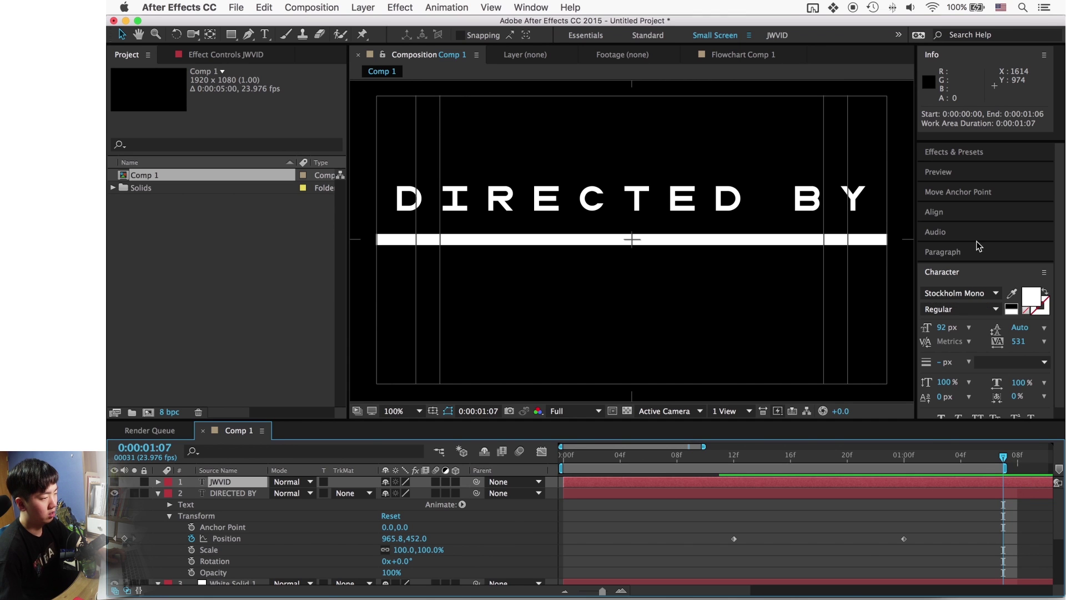
left_click(963, 172)
left_click(960, 190)
key("grave")
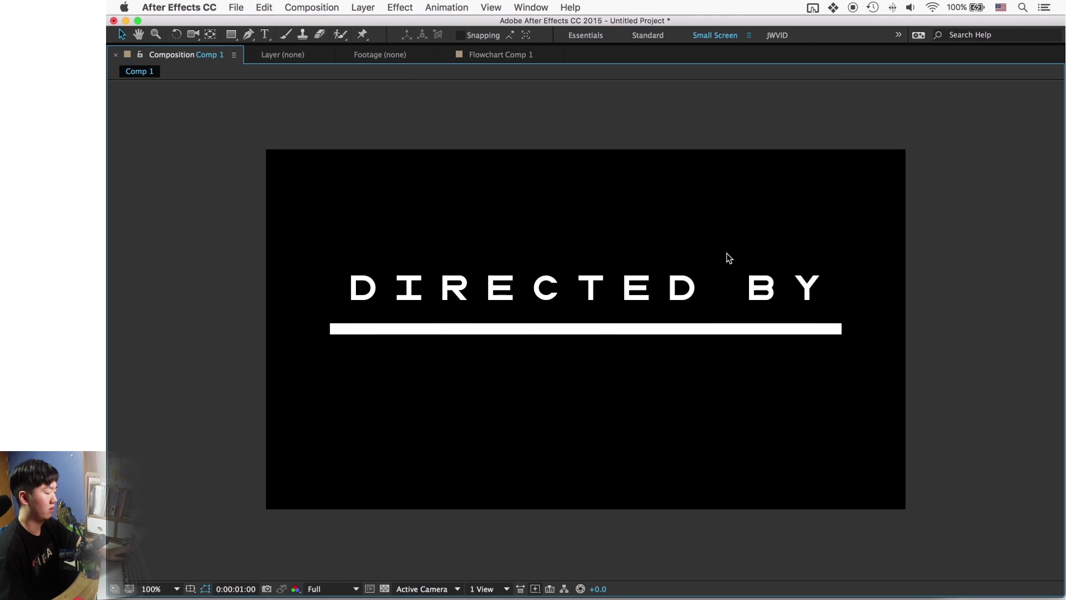
key("space")
key("grave")
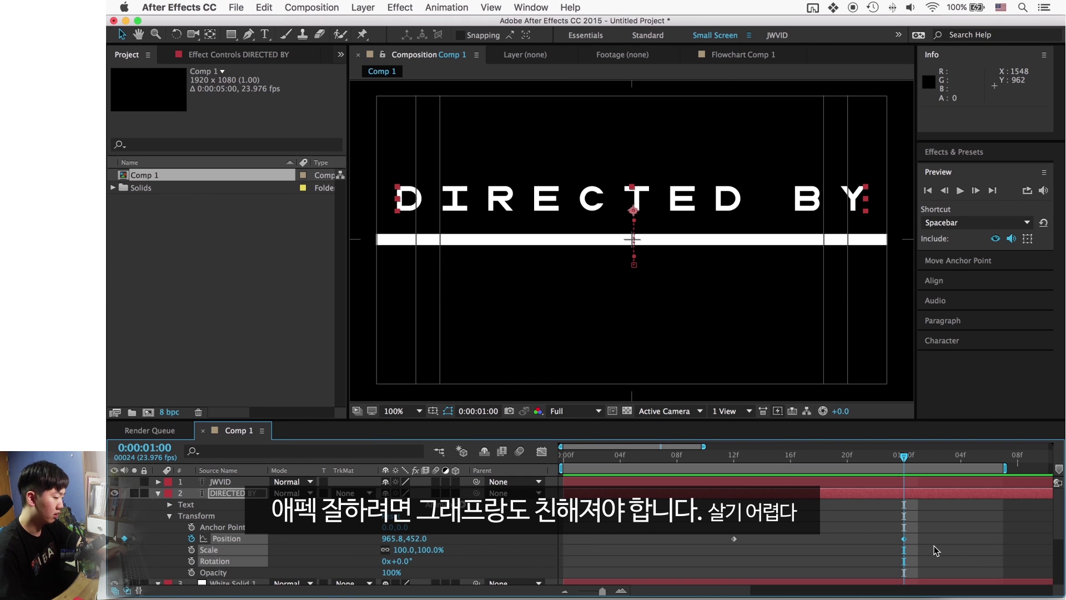
Step: In the Position speed graph of DIRECTED BY, ease the last keyframe's incoming speed down to 0 px/sec and preview
left_click(219, 540)
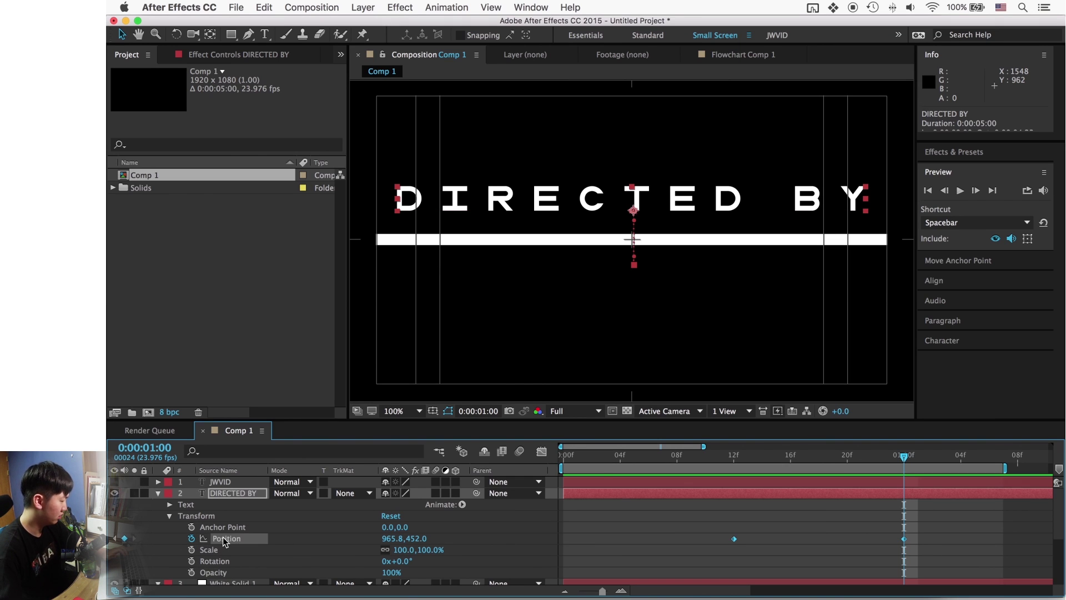
left_click(539, 453)
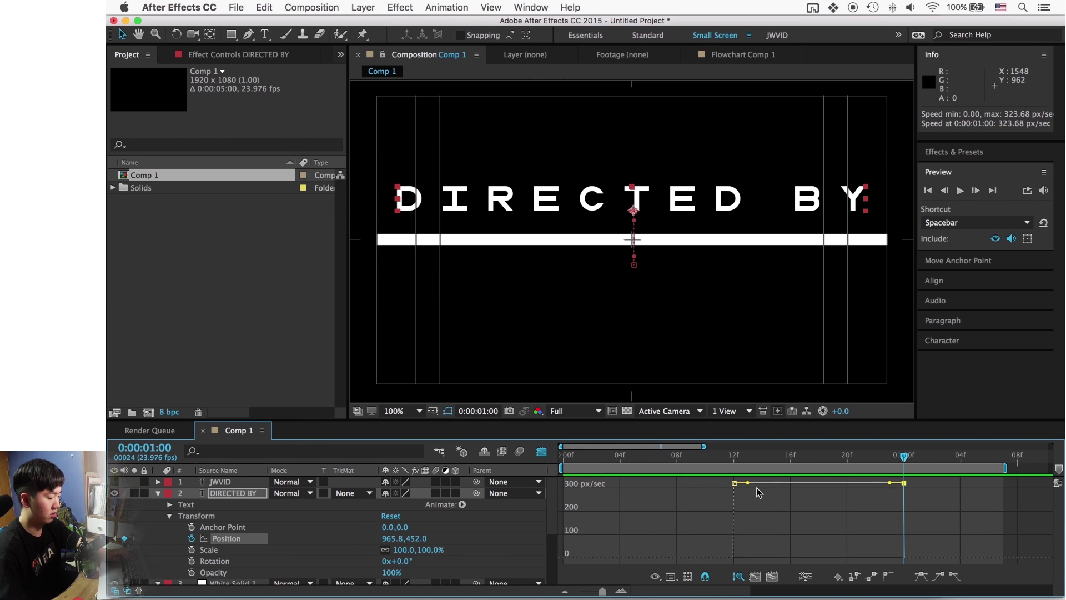
left_click_drag(889, 482, 886, 558)
key("space")
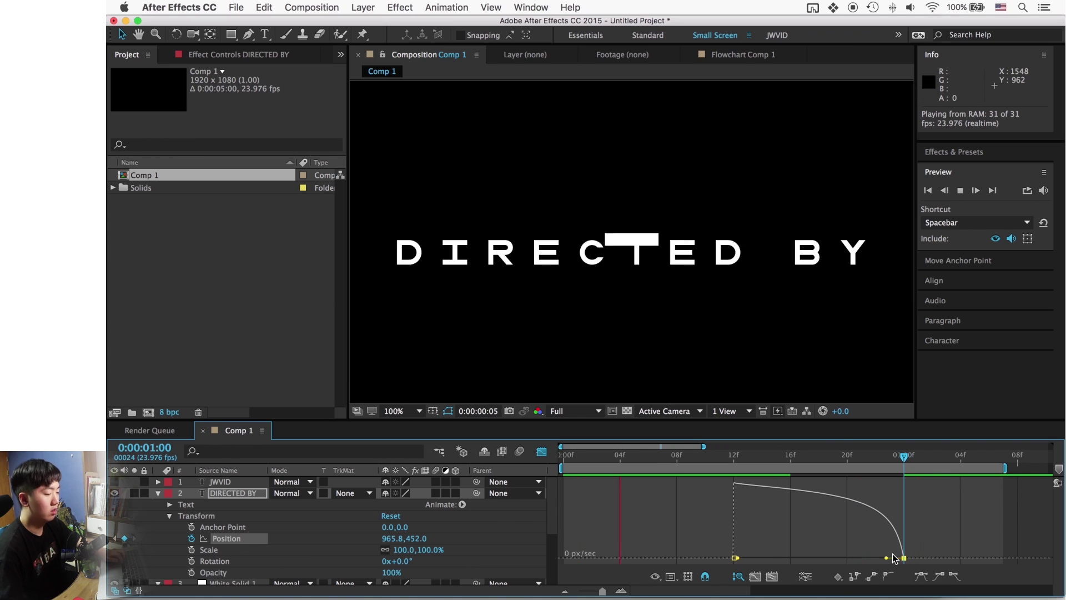
key("space")
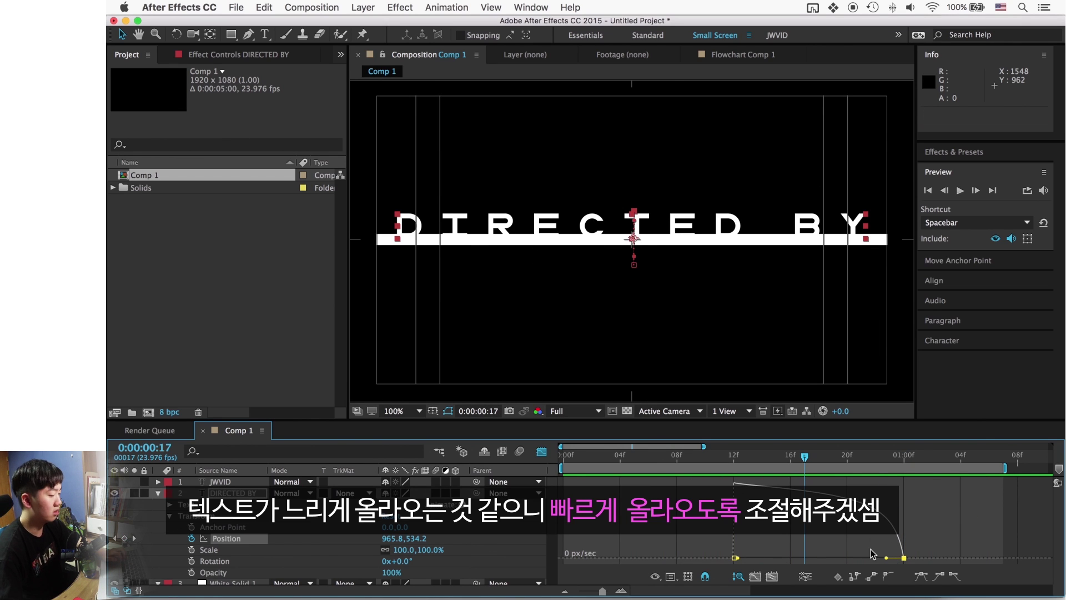
Step: Speed up the rise of DIRECTED BY by moving its last Position keyframe to 0:00:00:20, and preview the result
left_click_drag(887, 558, 850, 557)
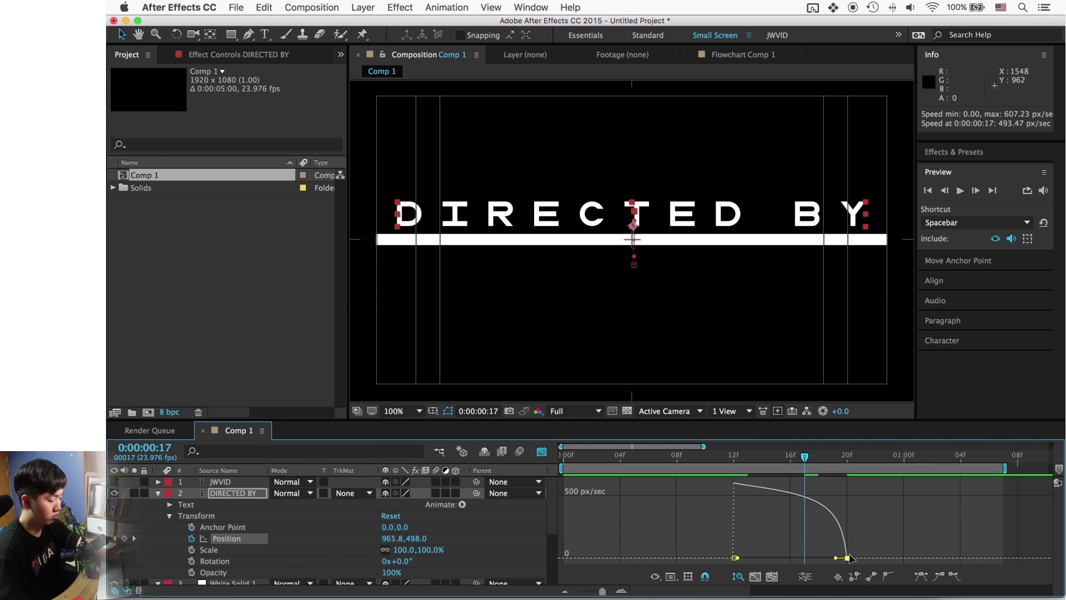
key("space")
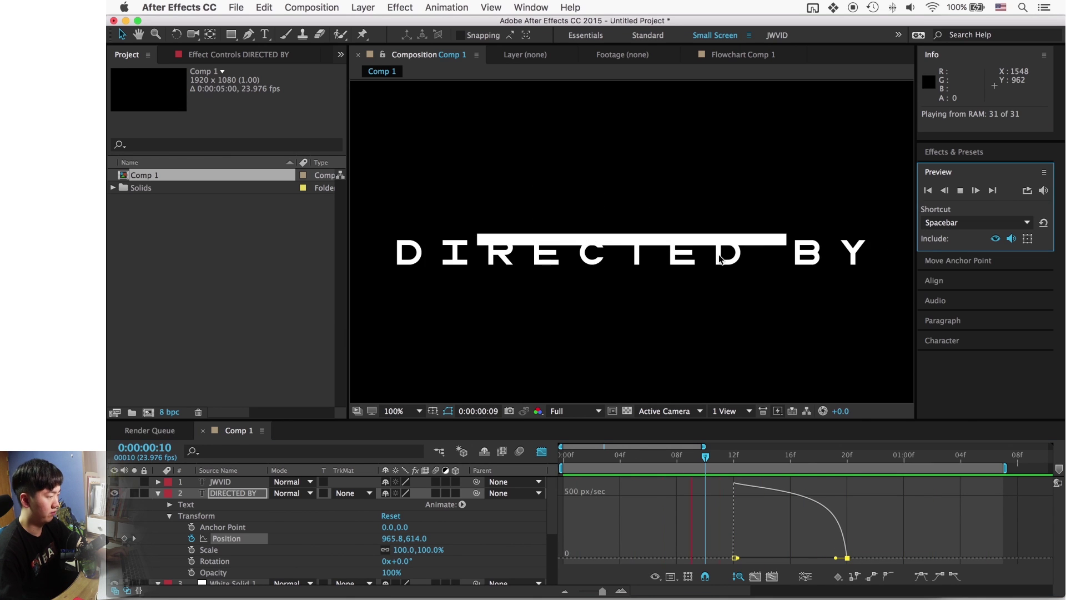
left_click(845, 454)
left_click(735, 459)
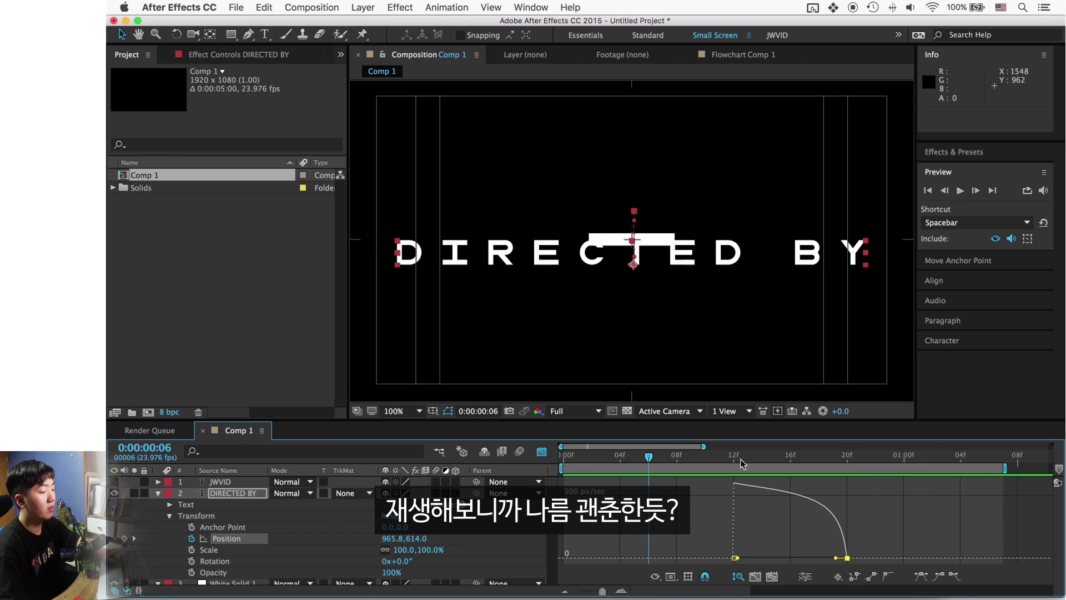
left_click_drag(737, 465, 845, 496)
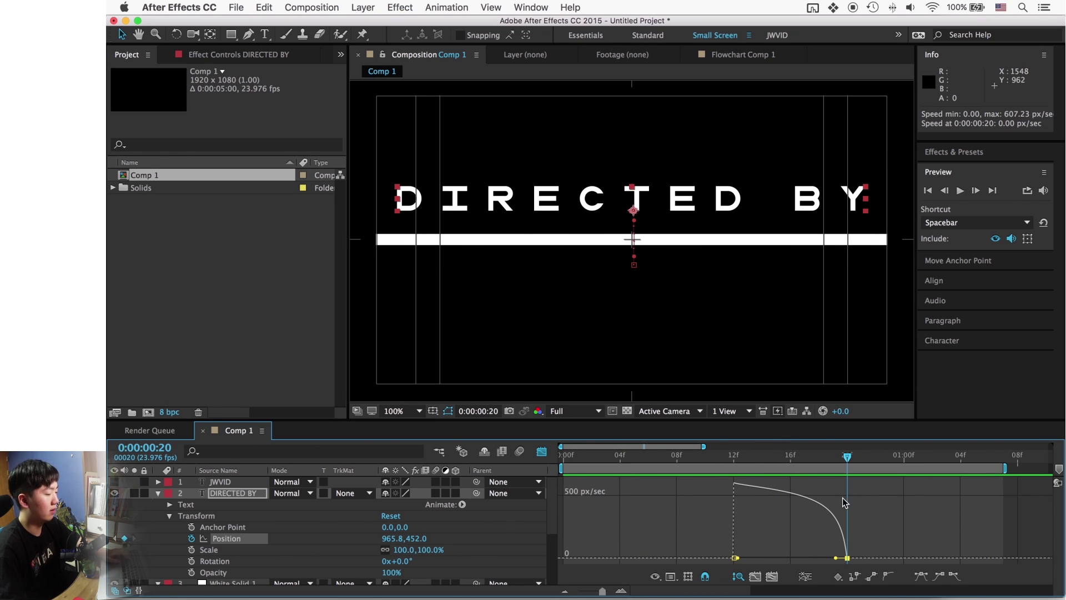
Step: Leave the speed graph and copy both Position keyframes of the DIRECTED BY layer
left_click(547, 452)
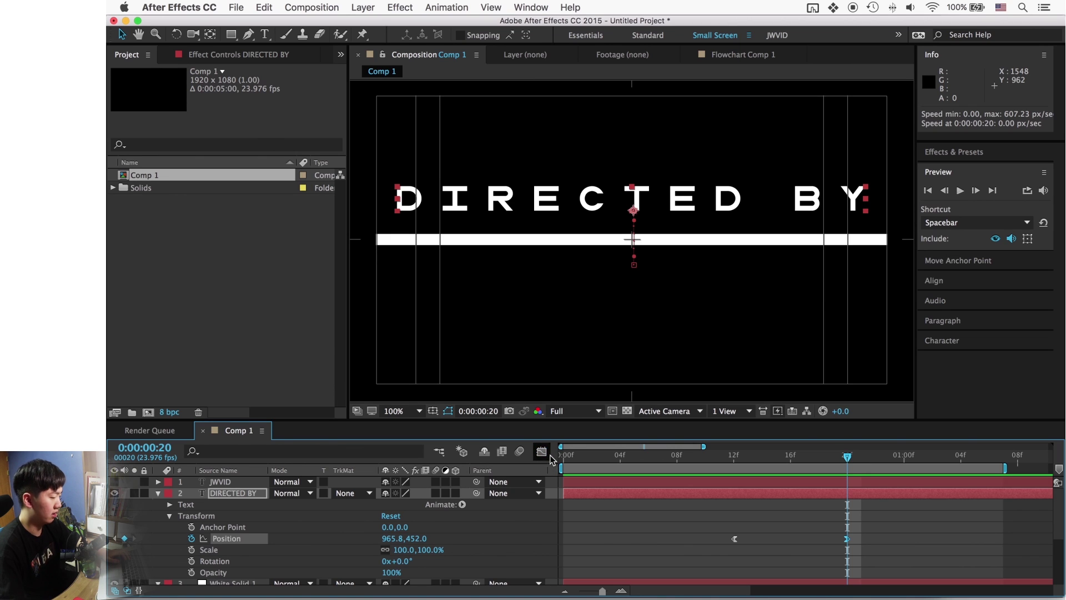
left_click(849, 539)
left_click_drag(851, 543, 706, 539)
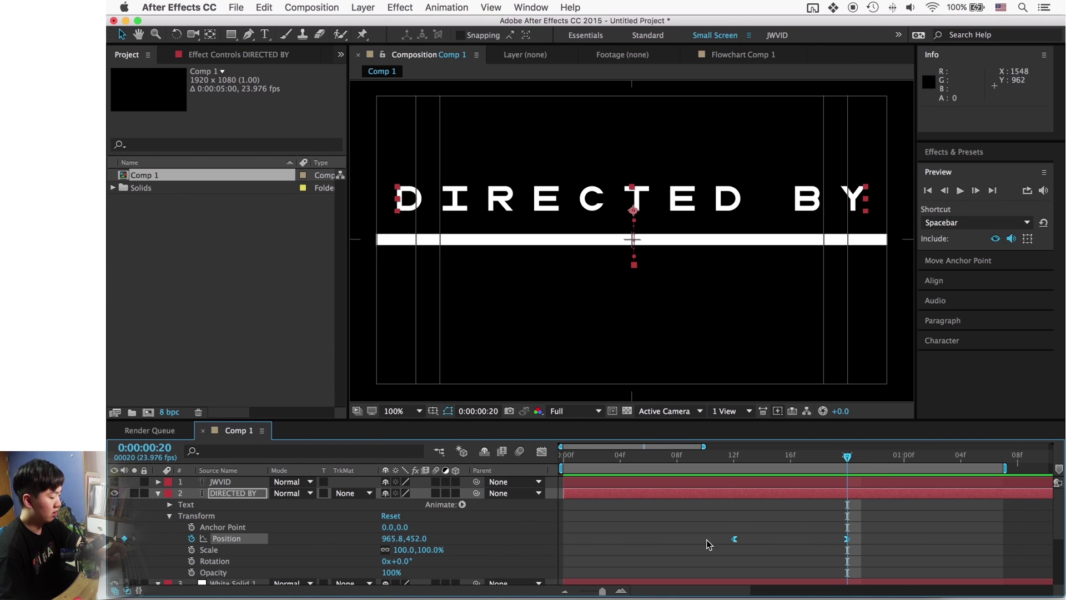
key("super+c")
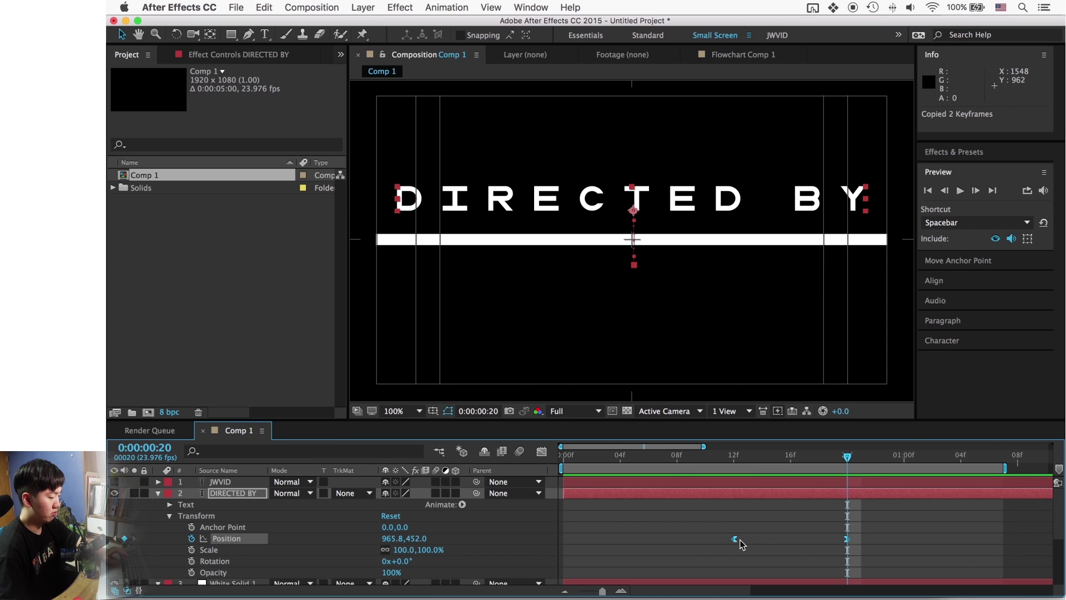
Step: Show the JWVID layer again and paste the copied Position keyframes onto it at 0:00:00:20
left_click(744, 479)
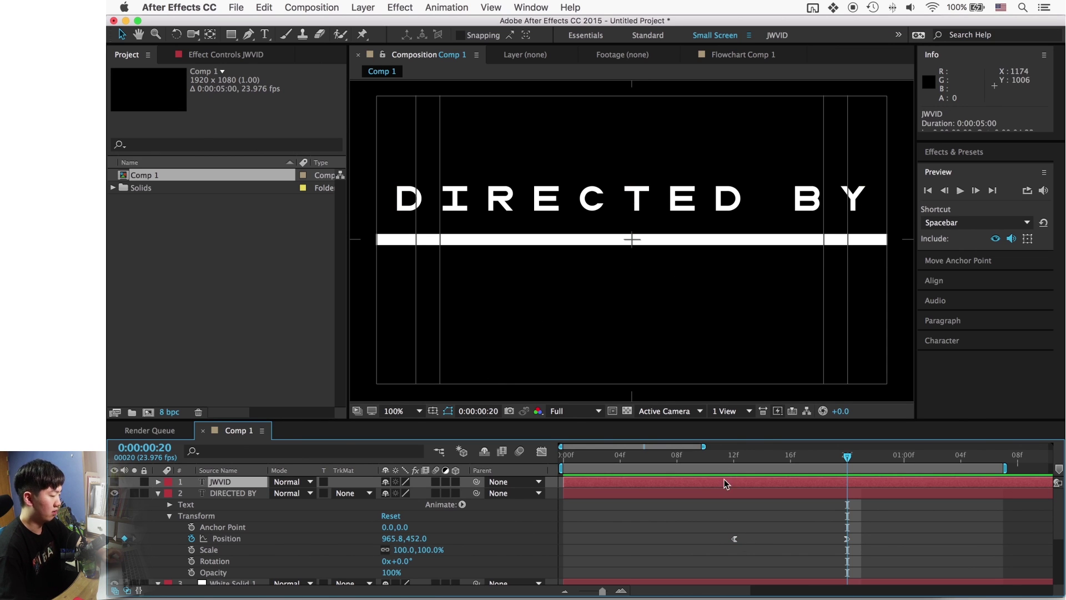
left_click(116, 482)
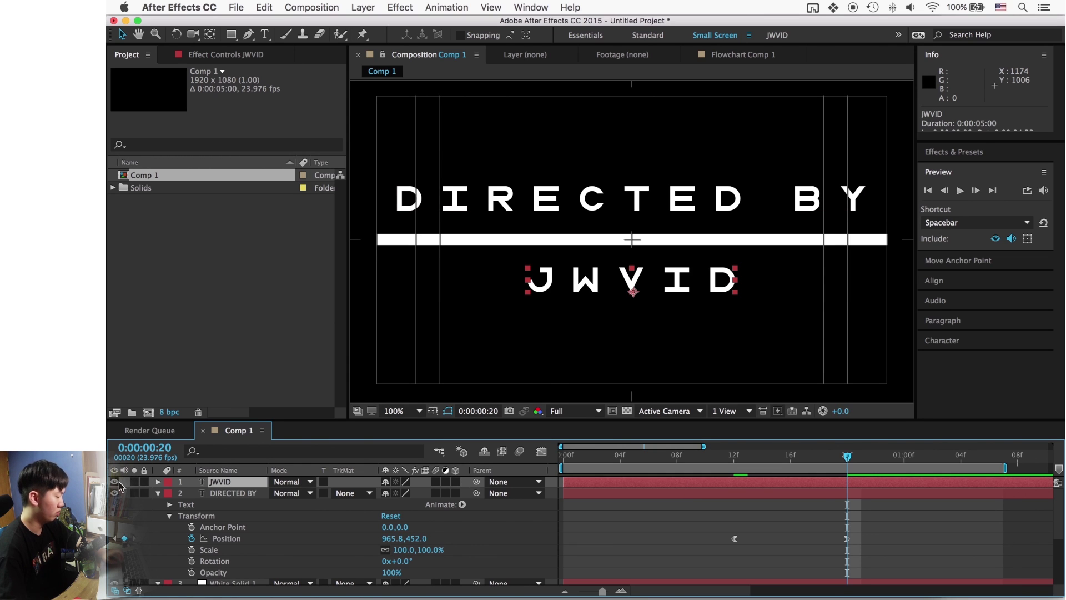
left_click(158, 481)
left_click(170, 504)
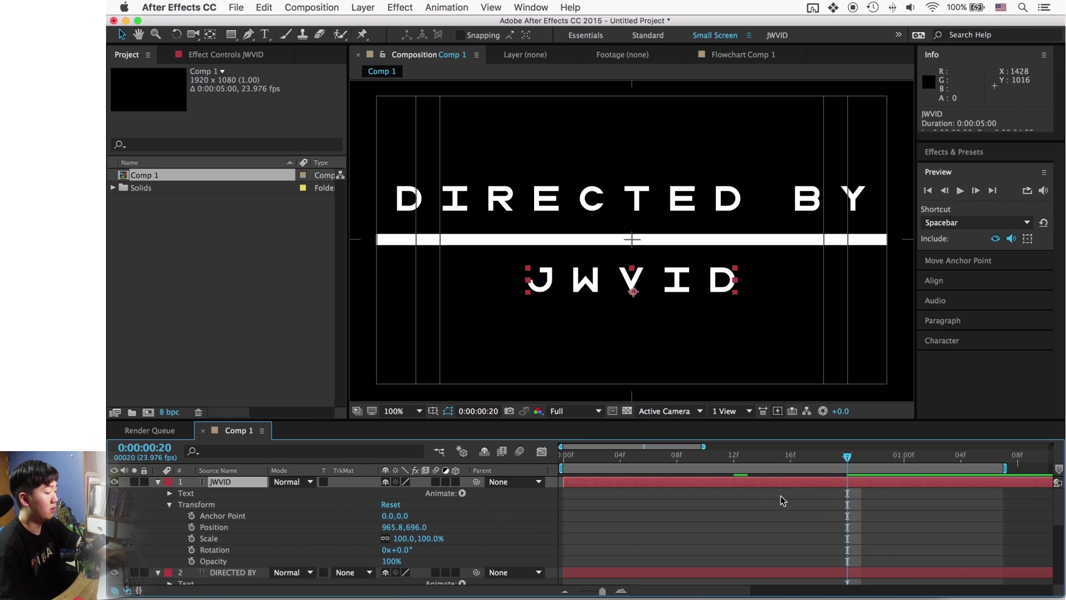
key("super+v")
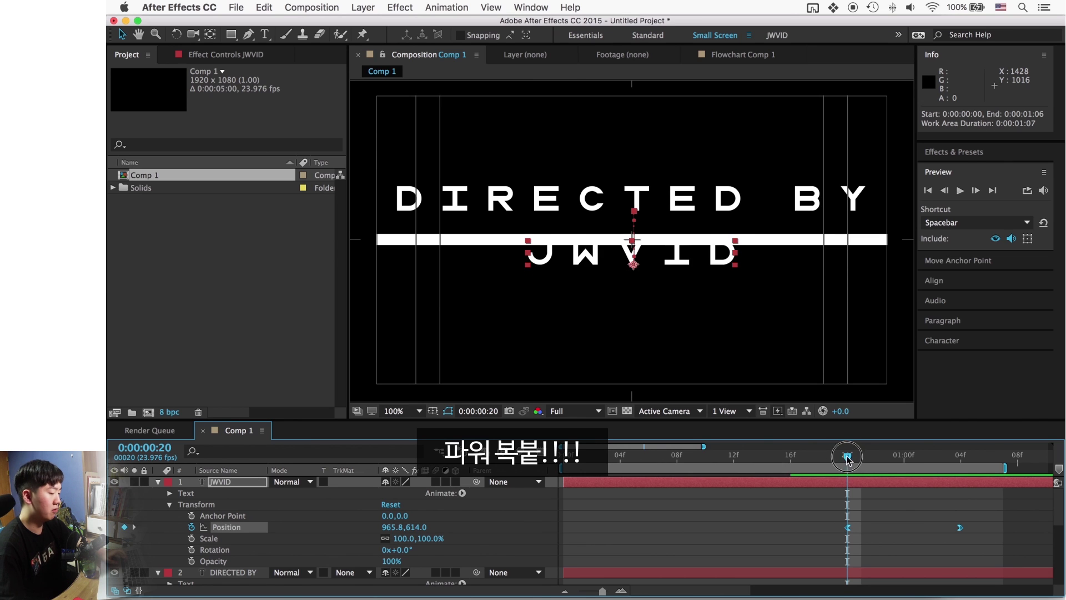
Step: Shift JWVID's two pasted Position keyframes earlier, to 0:00:00:15 and 0:00:00:23
left_click(916, 461)
left_click_drag(917, 464, 989, 465)
scroll(914, 504, "down", 3)
scroll(905, 507, "up", 1)
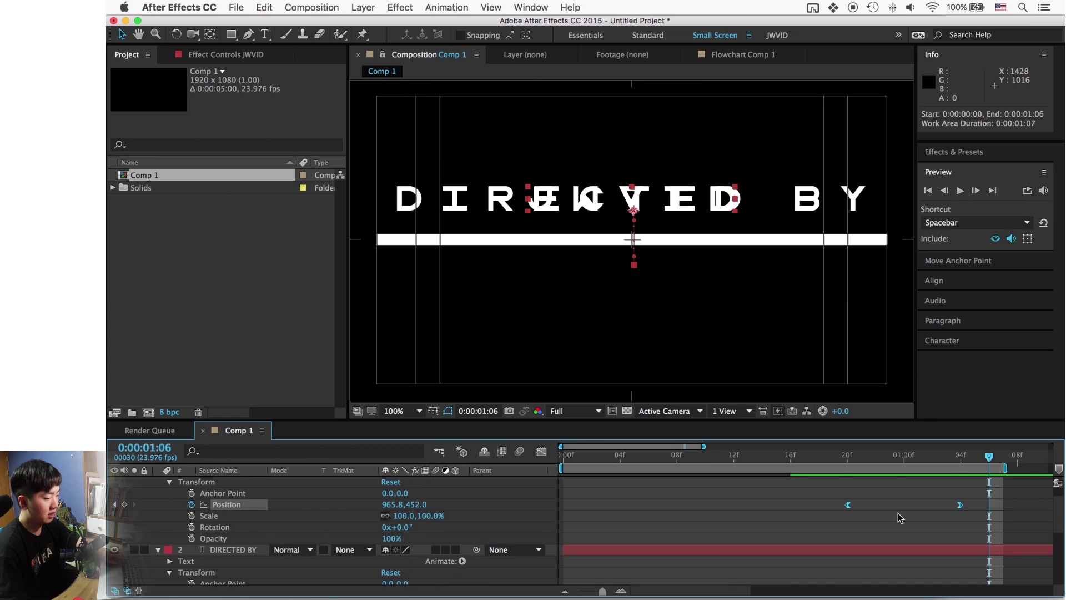
scroll(897, 513, "down", 2)
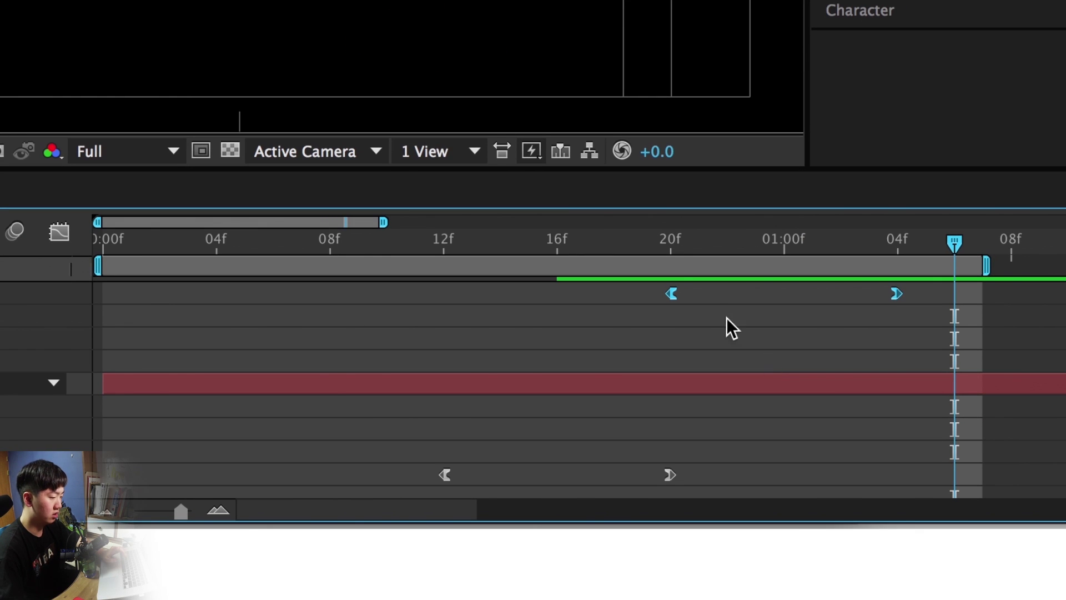
left_click_drag(590, 328, 428, 352)
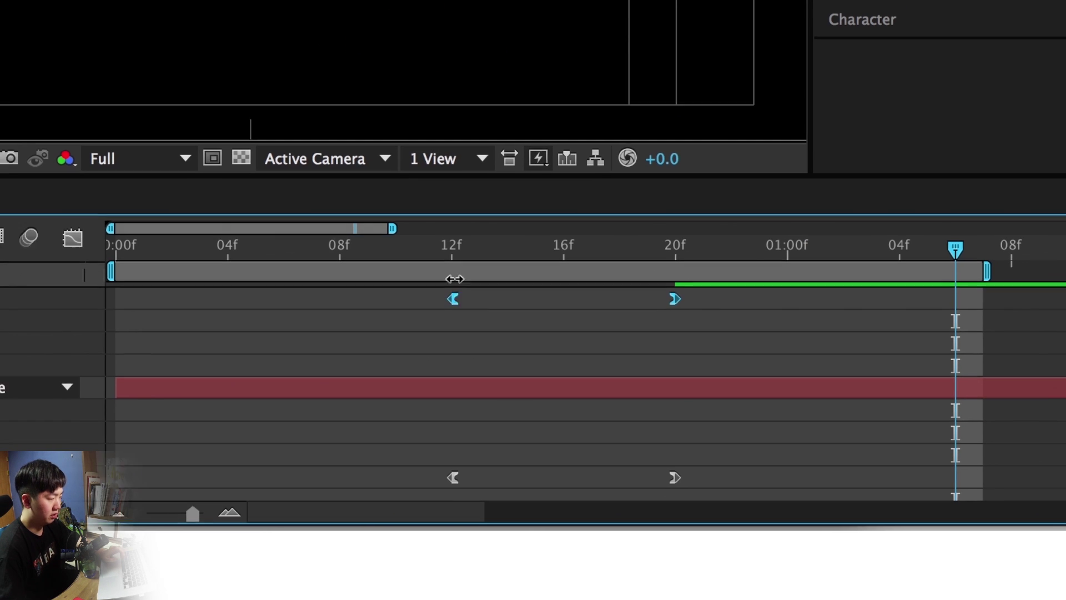
left_click_drag(732, 483, 893, 494)
scroll(893, 494, "up", 3)
left_click(897, 481)
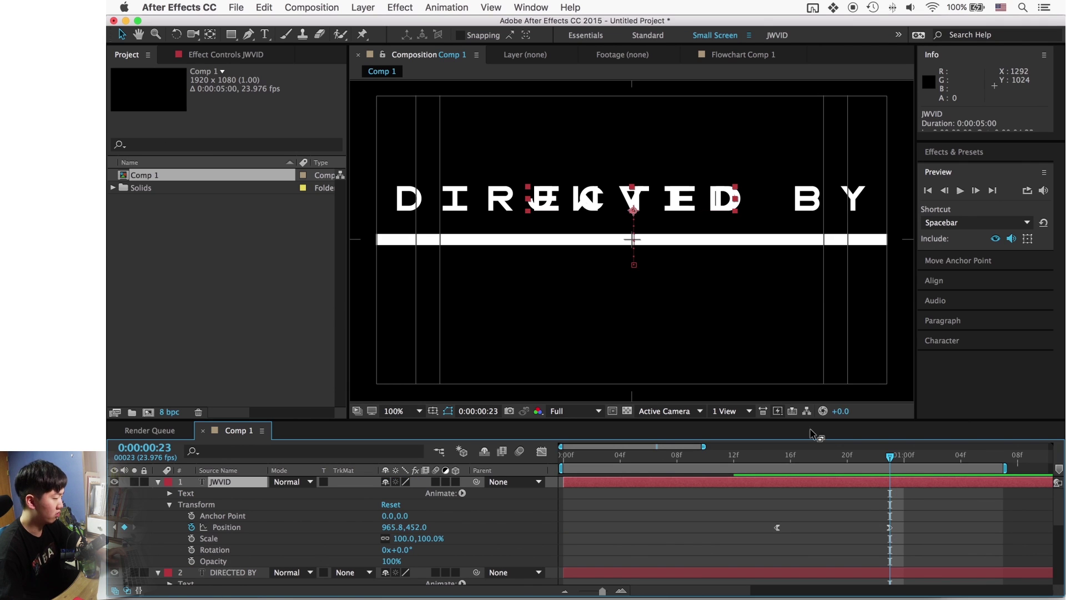
Step: Set JWVID's Position to 965.8, 696.0 on its last keyframe and 965.8, 530.0 on its first, and preview
left_click_drag(916, 553, 732, 519)
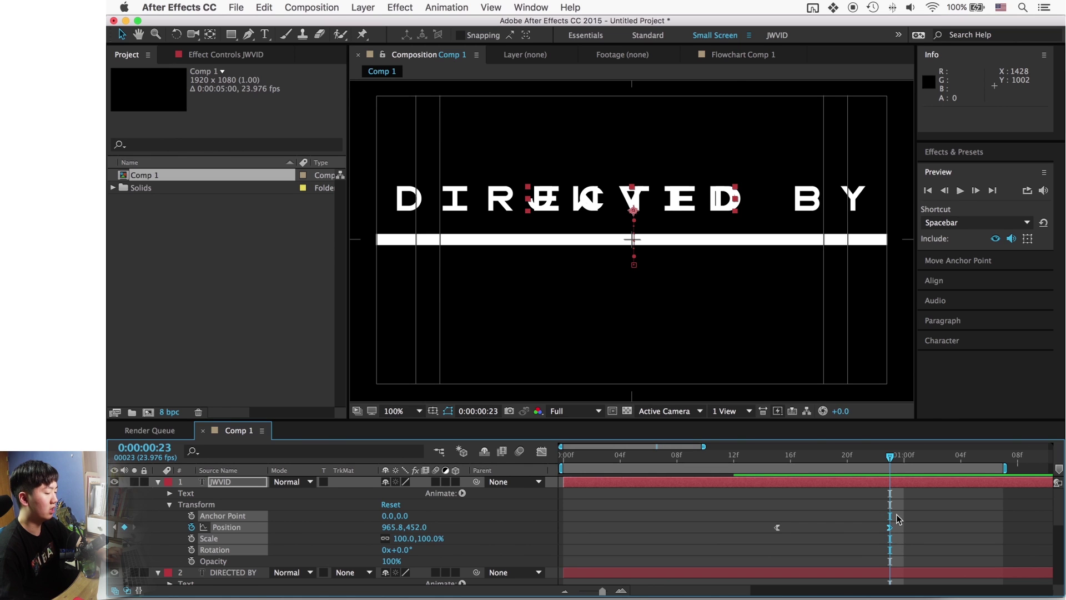
left_click_drag(705, 203, 707, 288)
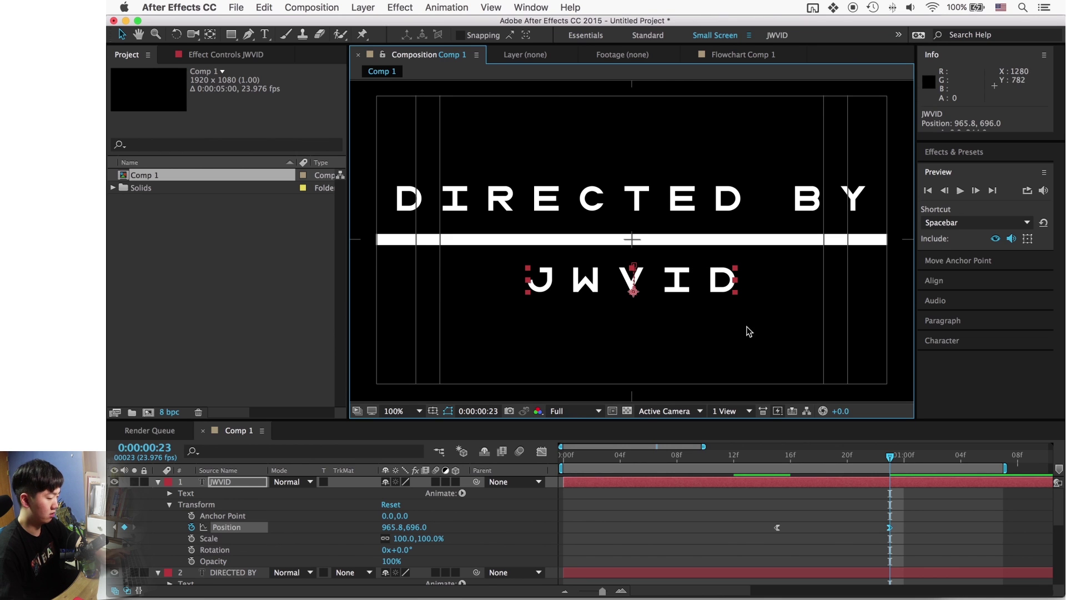
left_click(115, 528)
left_click_drag(678, 268, 678, 220)
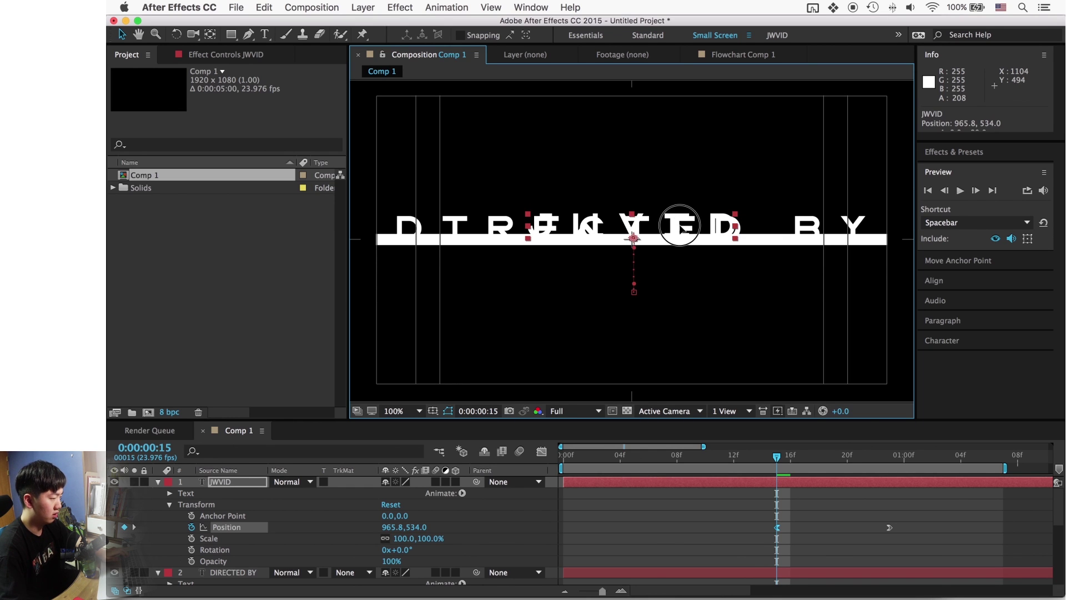
mouse_move(680, 221)
left_mouse_down()
mouse_move(682, 196)
mouse_move(686, 225)
left_mouse_up()
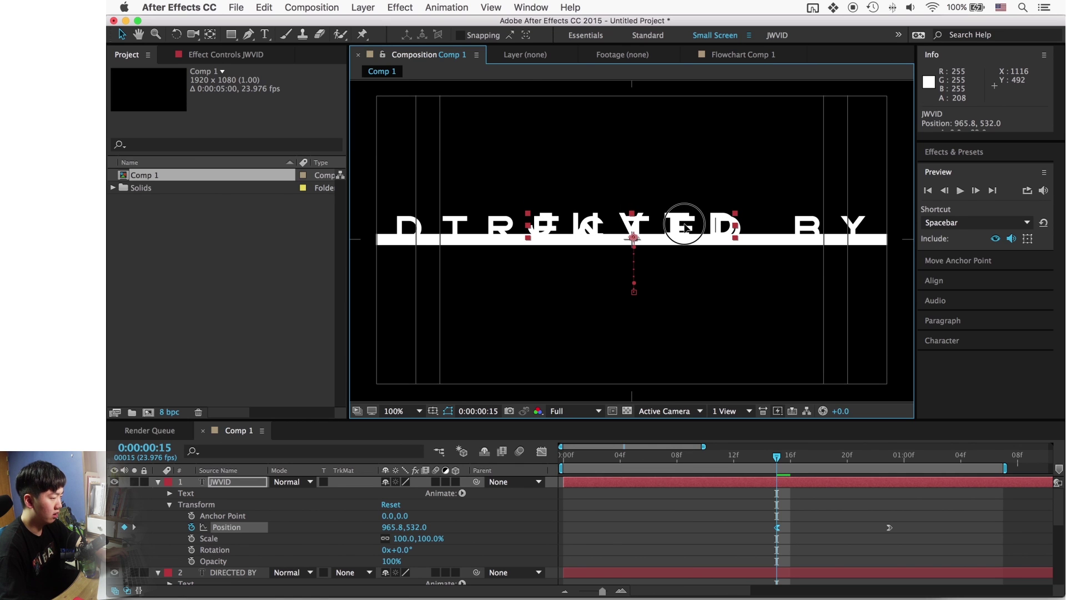
left_click_drag(686, 226, 686, 226)
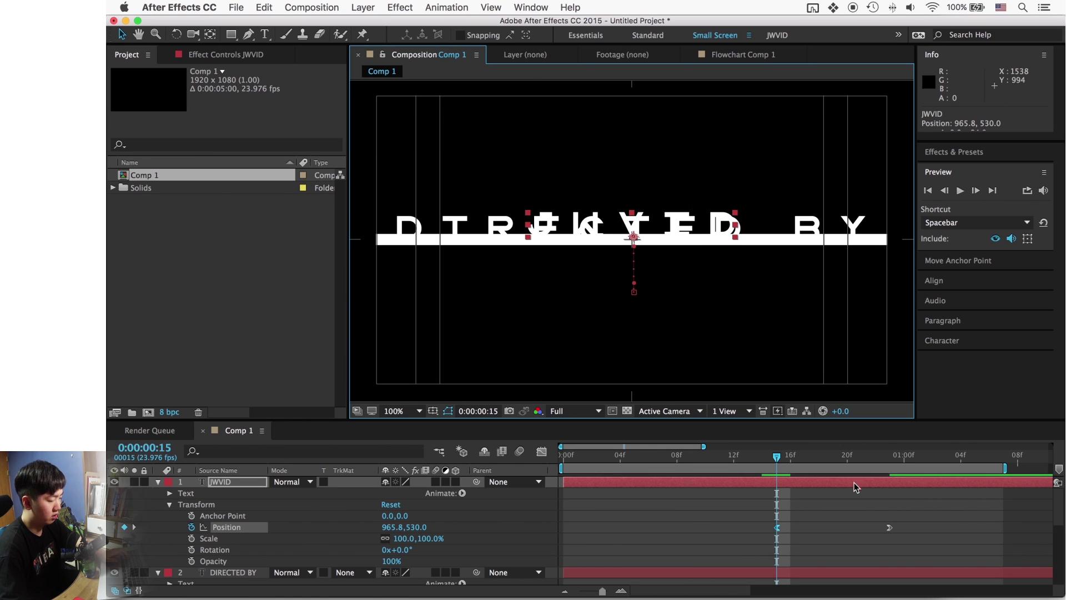
left_click(844, 513)
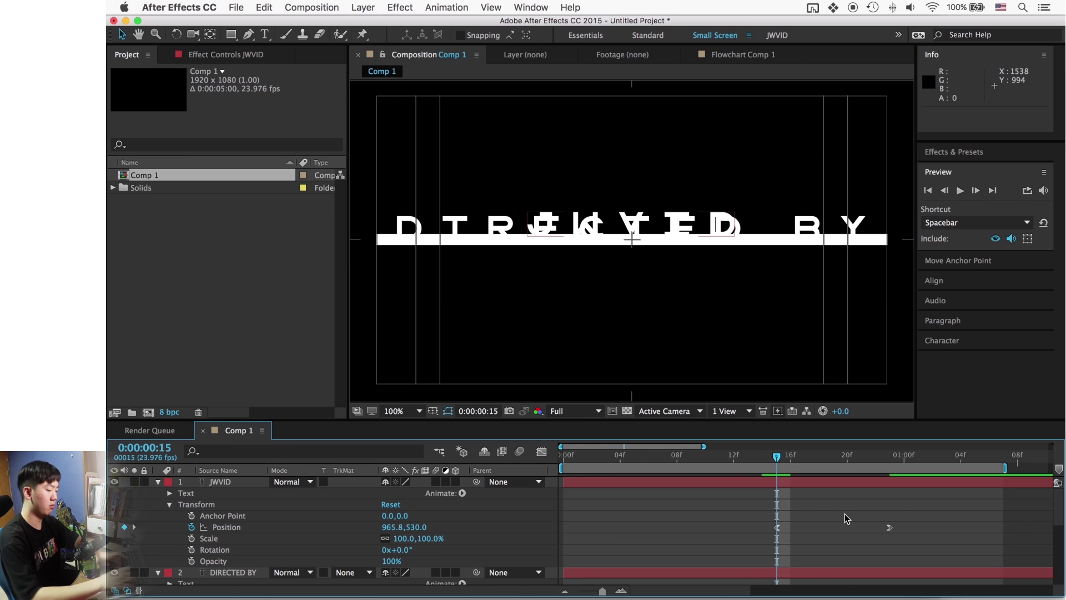
key("space")
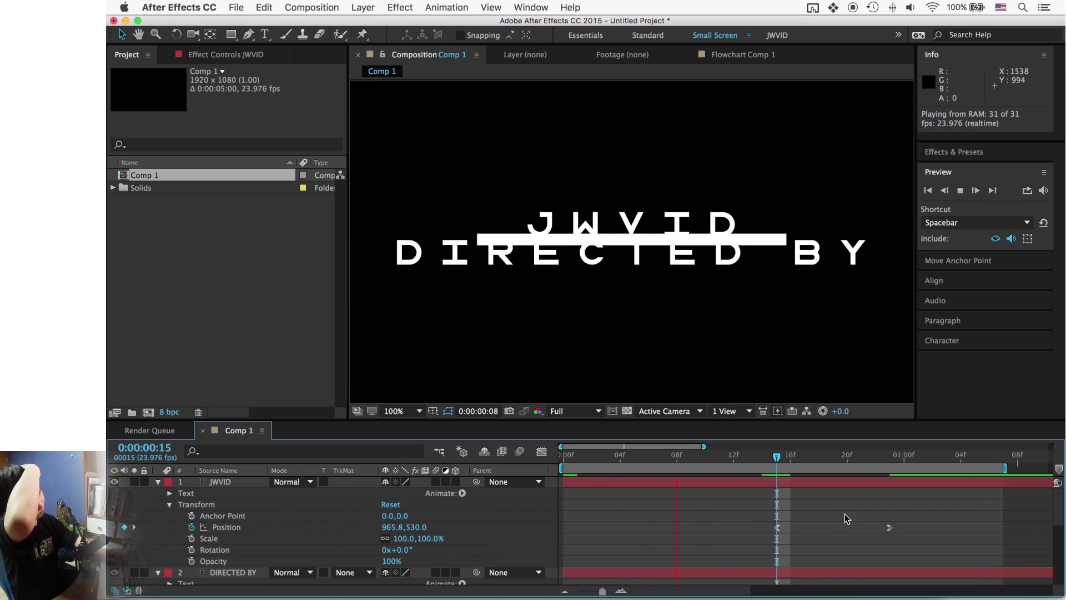
Step: Try thinning the white bar by lowering its vertical Scale to 46% at 0:00:01:05, and preview
left_click(802, 239)
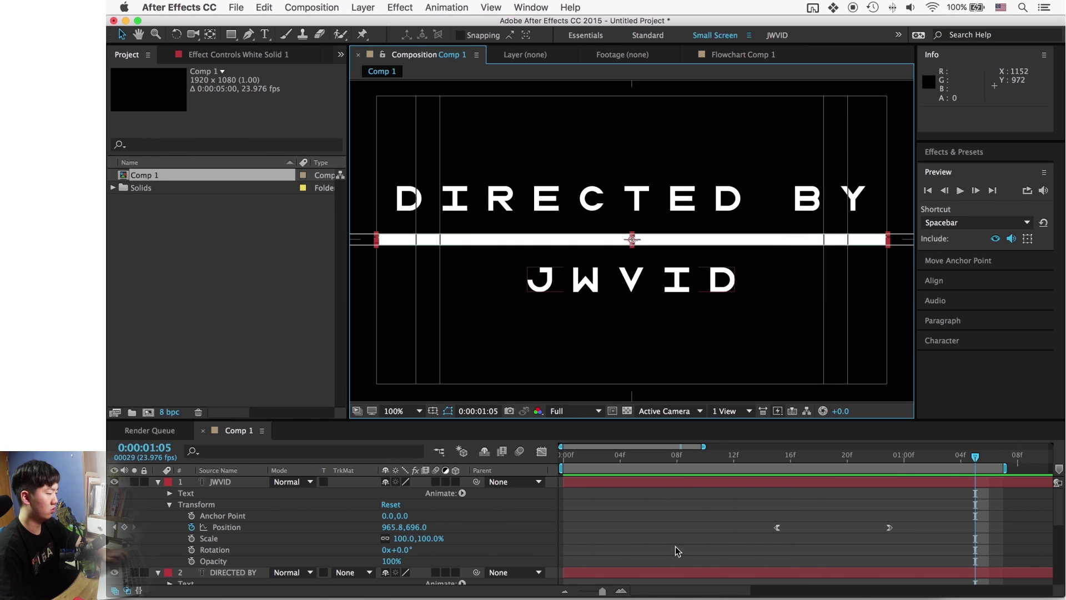
scroll(660, 555, "down", 5)
left_click_drag(419, 556, 386, 557)
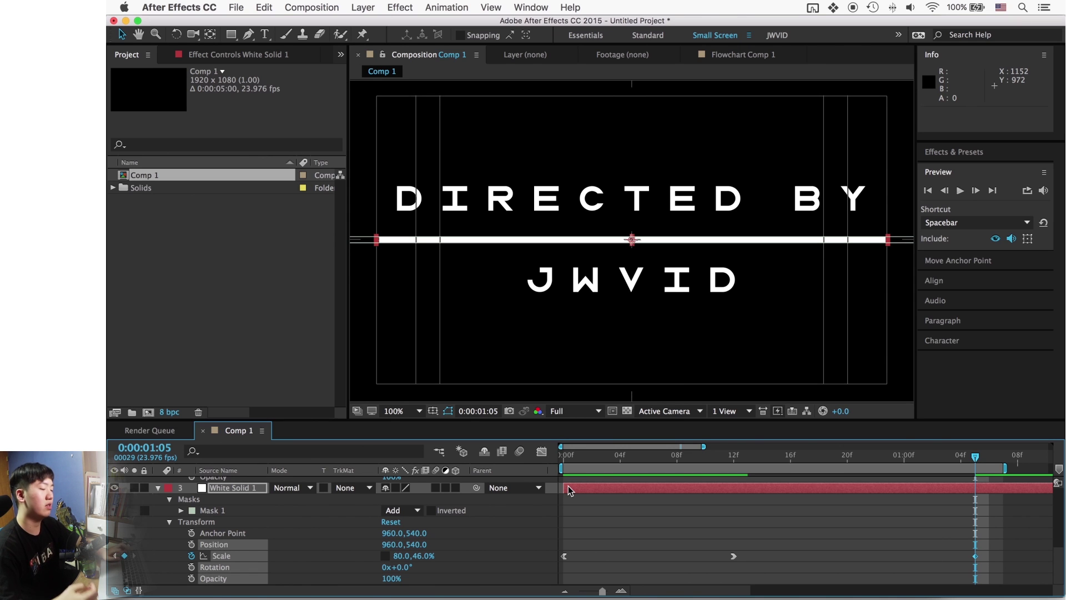
key("space")
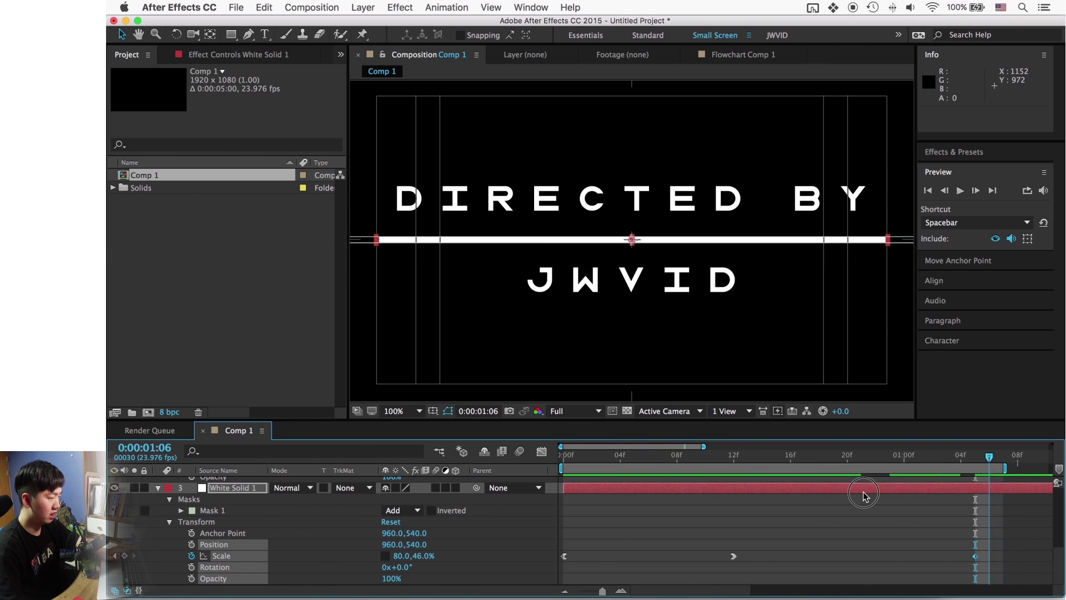
Step: Delete the extra Scale keyframe of White Solid 1 at 0:00:01:05
left_click(933, 512)
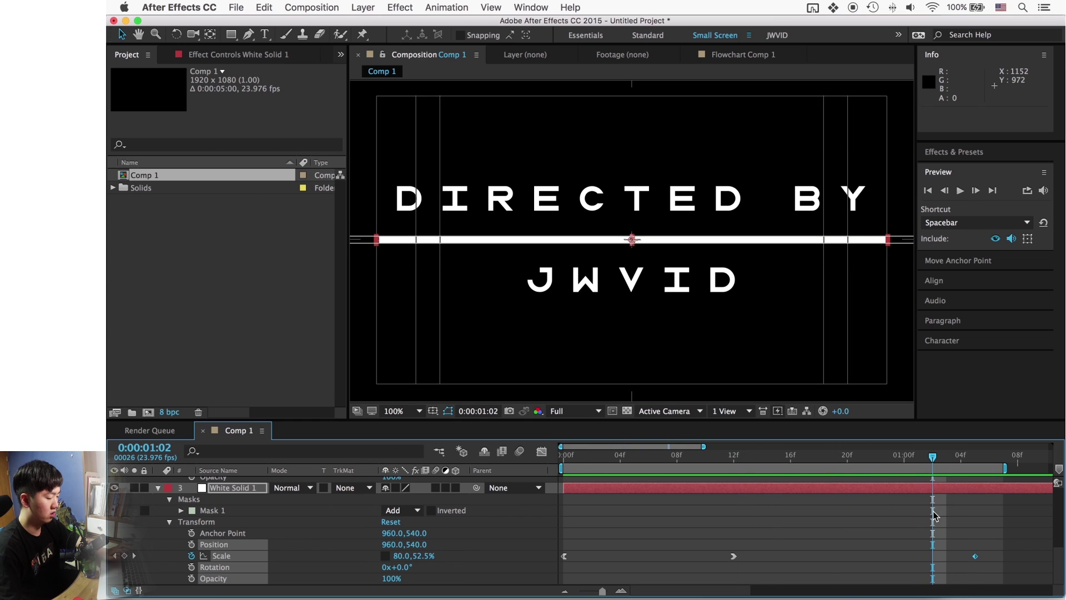
left_click_drag(1003, 545, 970, 564)
key("Delete")
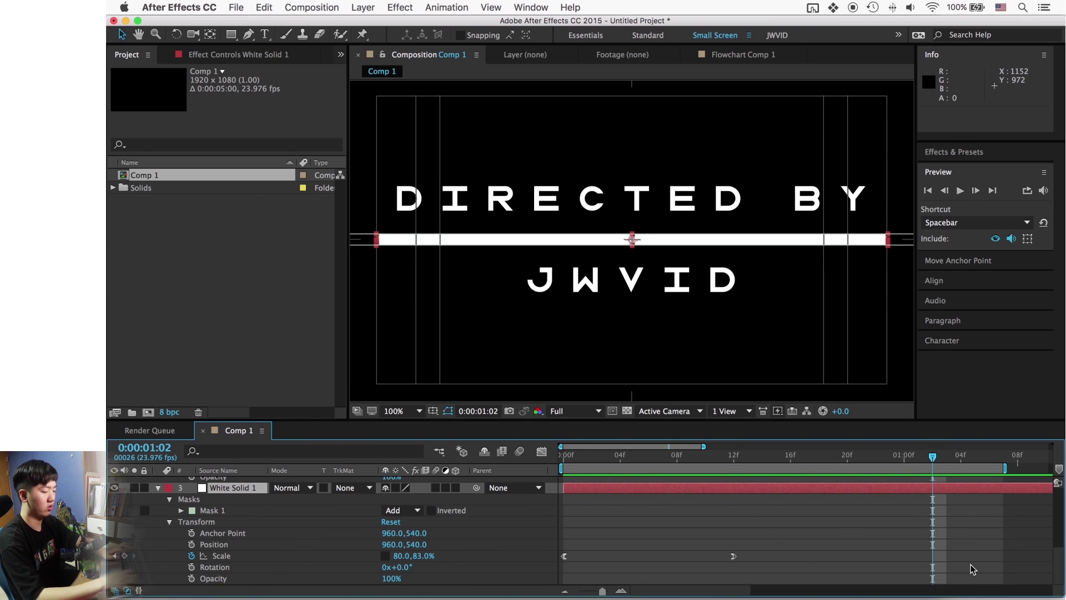
Step: Thin the white bar to 50% vertical Scale on its keyframe at 0:00:00:12, and preview
left_click(744, 463)
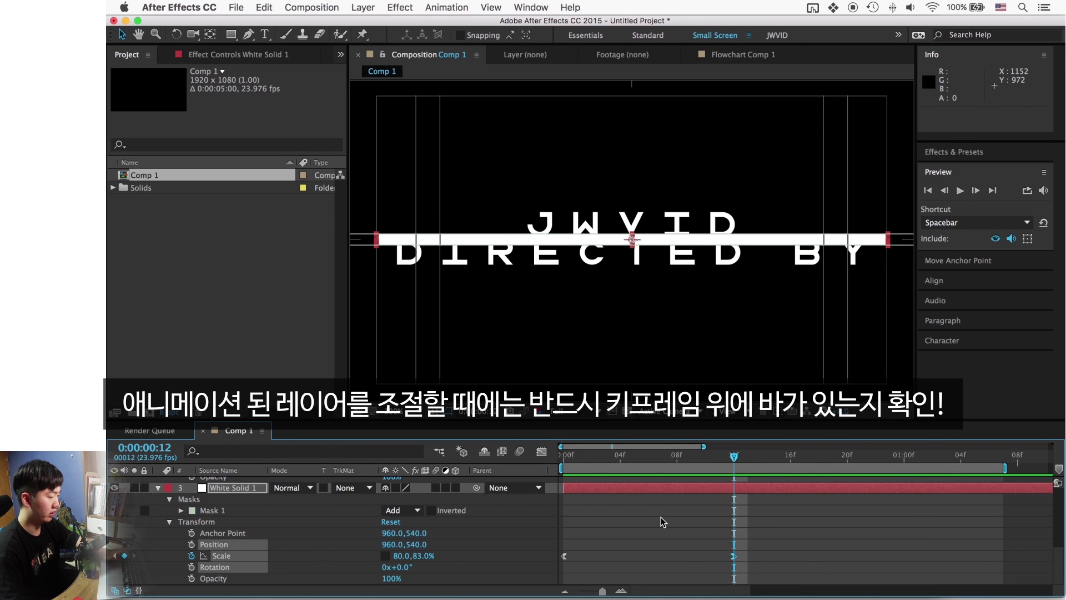
left_click_drag(749, 533, 703, 577)
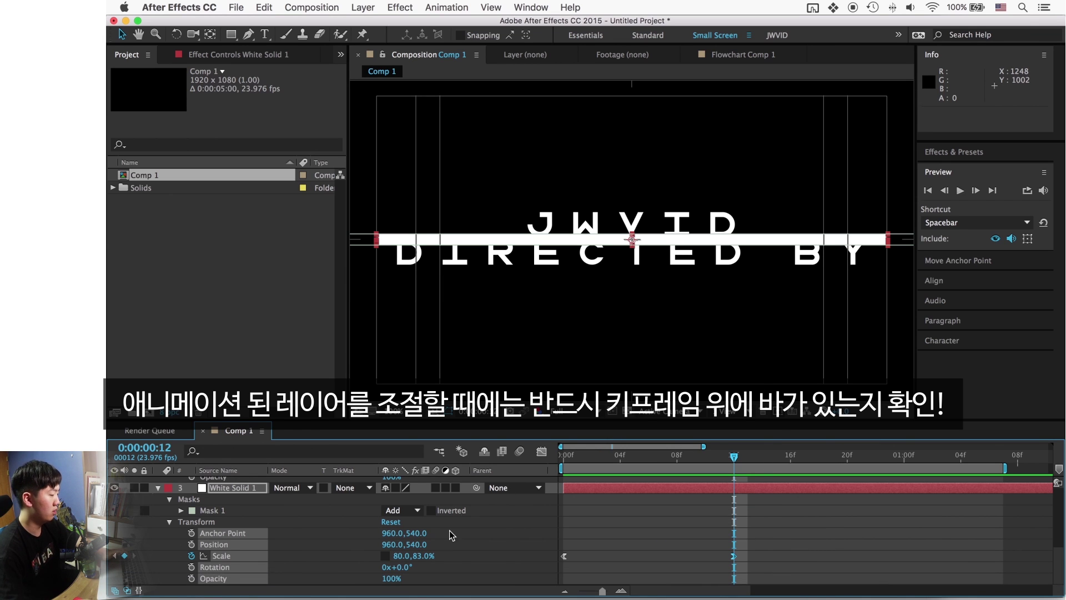
left_click_drag(422, 561, 413, 572)
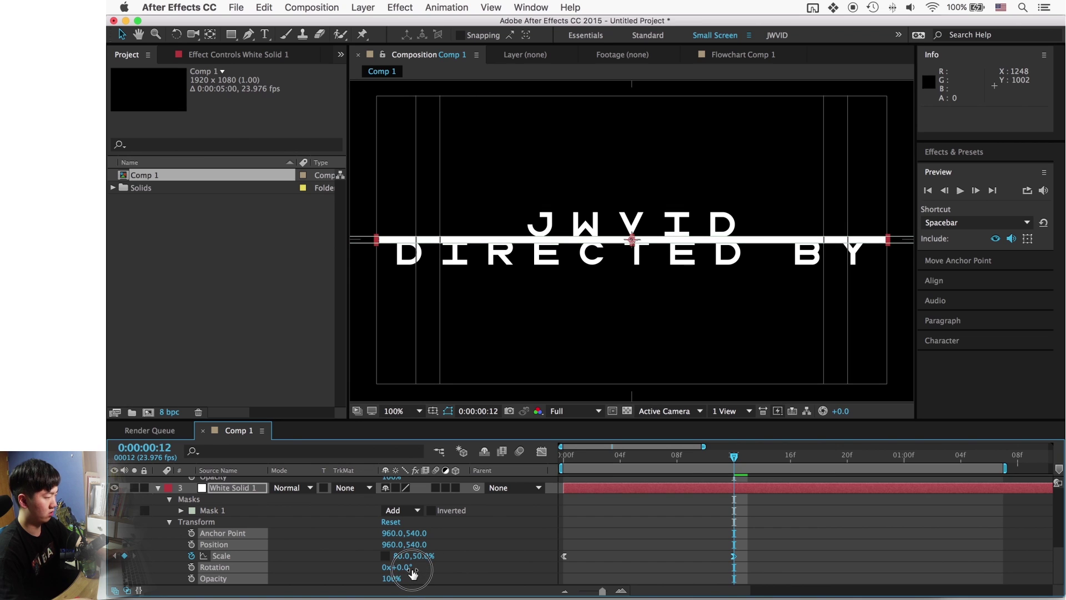
left_click(715, 535)
key("space")
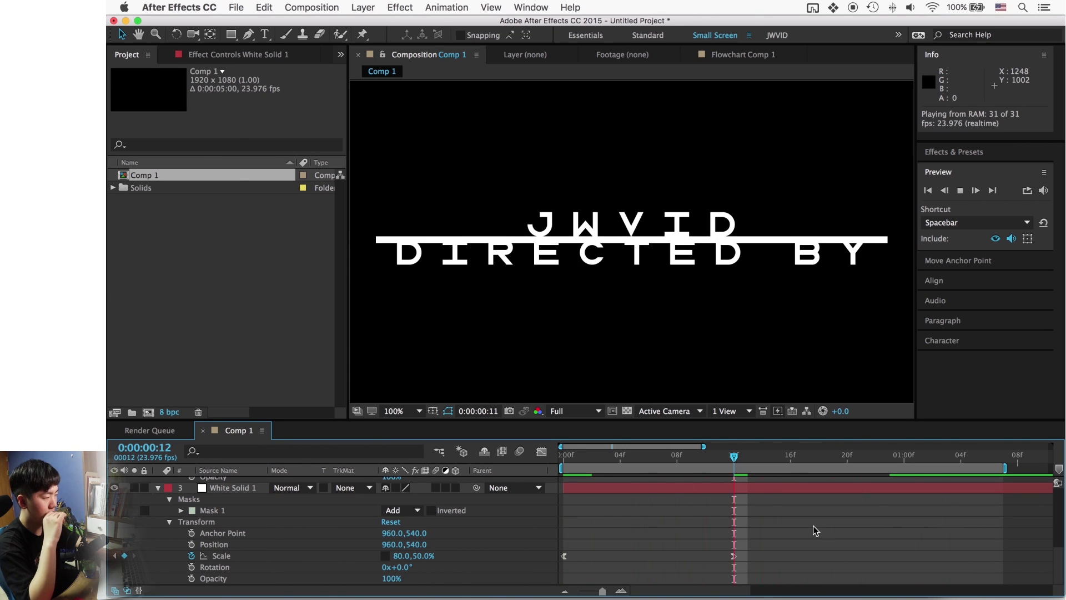
Step: Widen the white bar to 82% horizontal Scale on its keyframe at 0:00:00:12
left_click(733, 458)
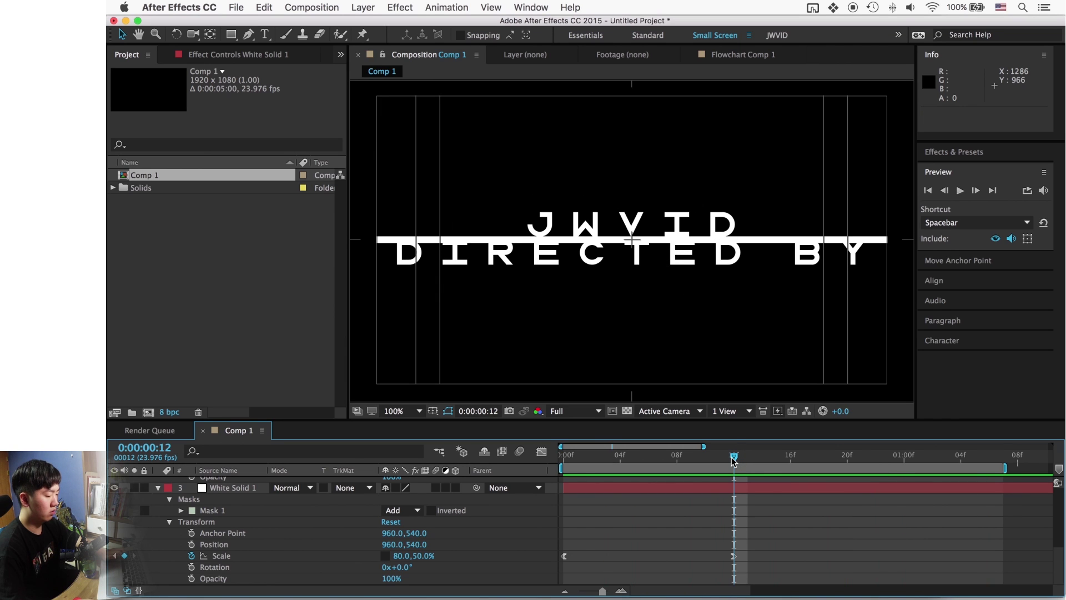
left_click_drag(785, 535, 705, 578)
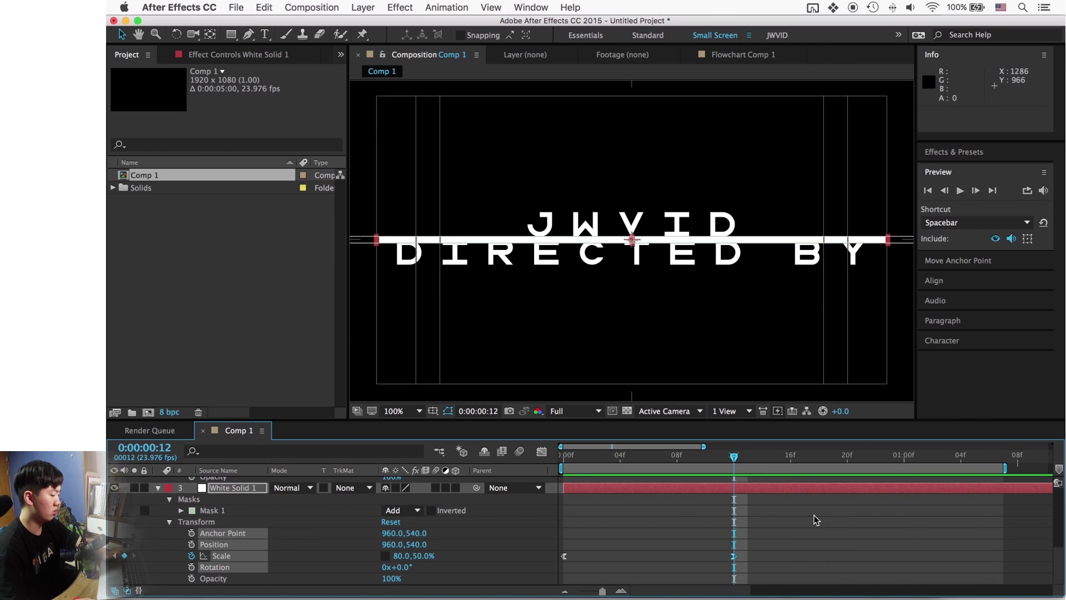
left_click(470, 555)
left_click_drag(395, 556, 400, 561)
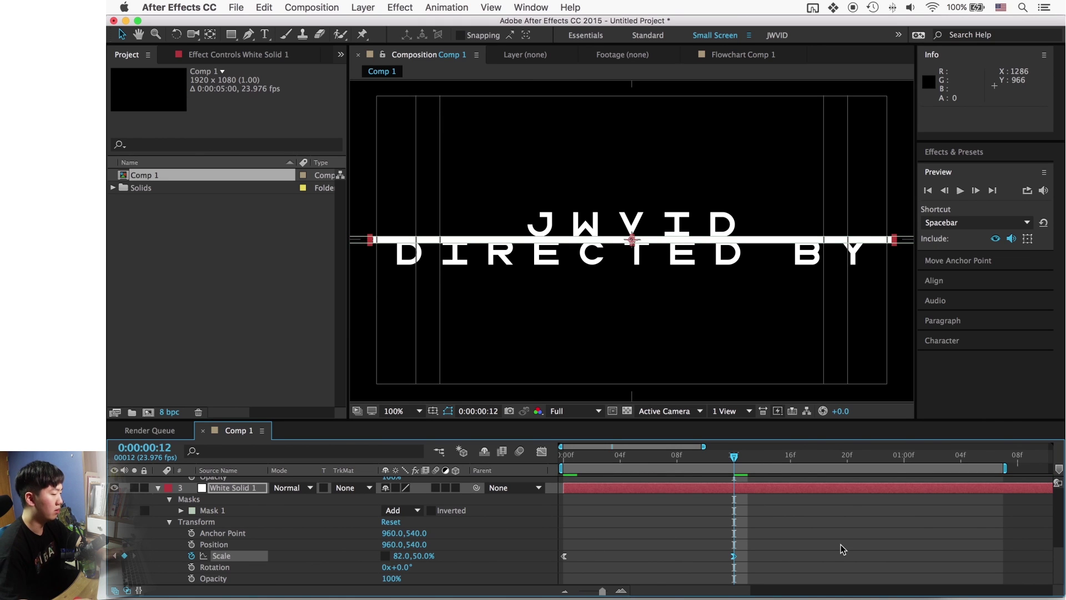
Step: Turn off the Title/Action Safe overlay and preview the whole animation
left_click(434, 413)
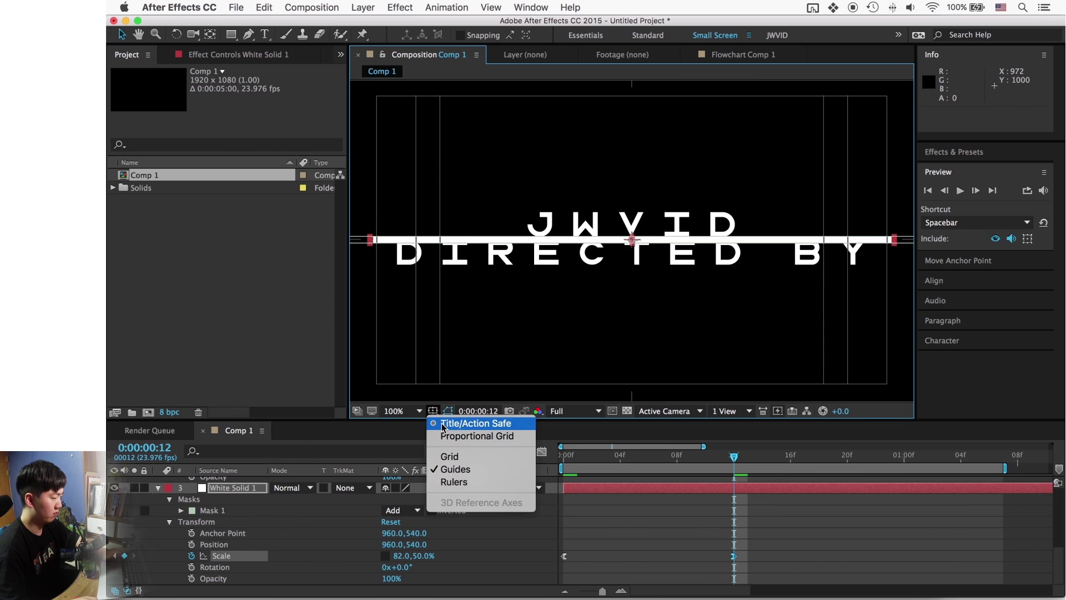
left_click(442, 424)
left_click(801, 538)
key("space")
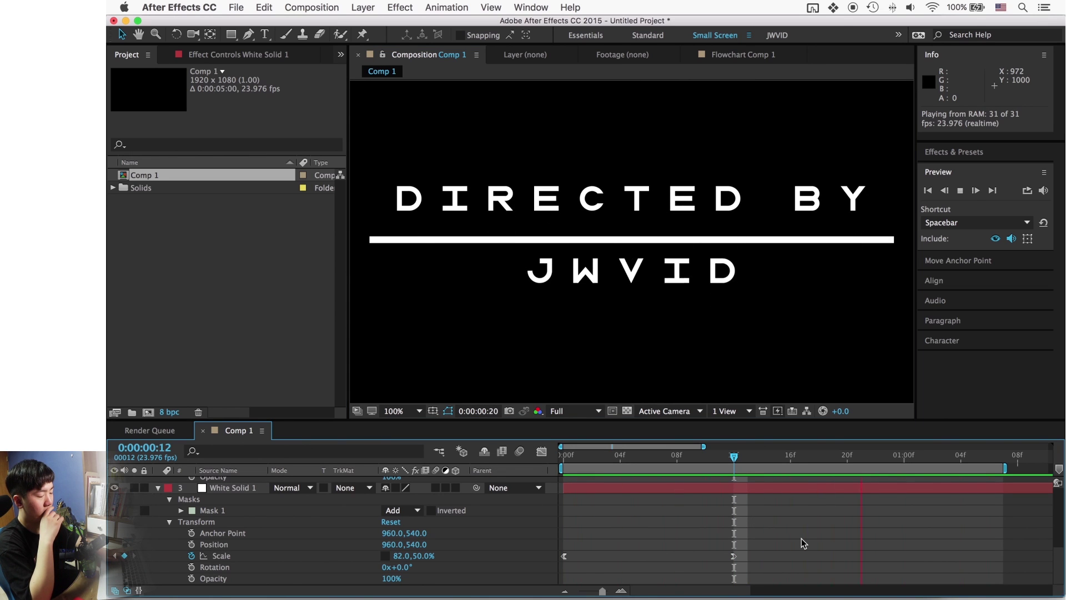
key("space")
Step: Move the playhead to 0:00:00:11 and collapse the expanded properties of all three layers
left_click_drag(977, 455, 719, 484)
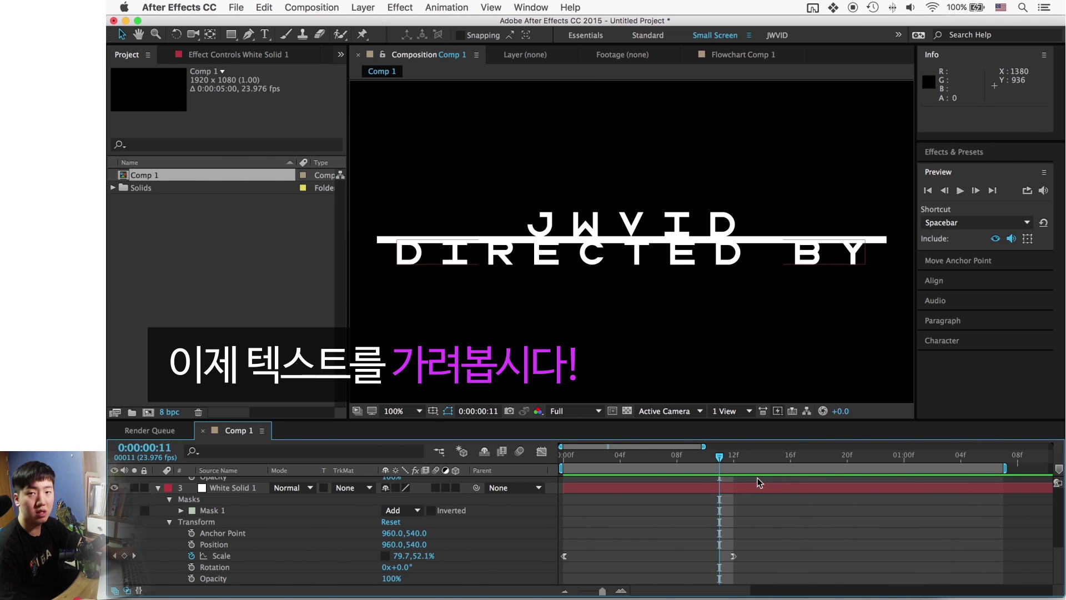
key("ctrl+Up")
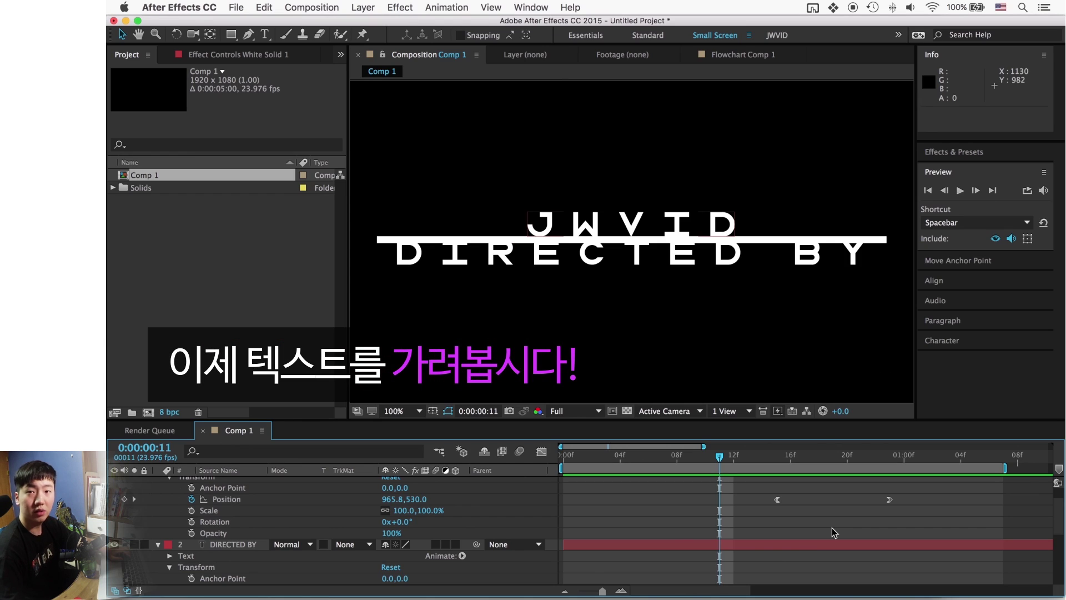
scroll(832, 527, "up", 2)
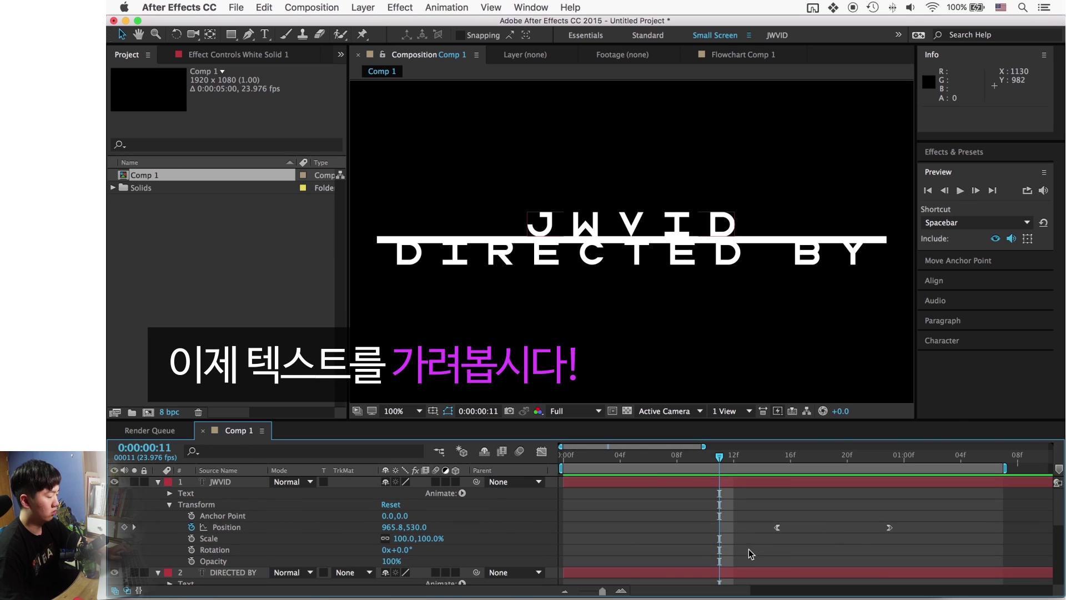
key("s")
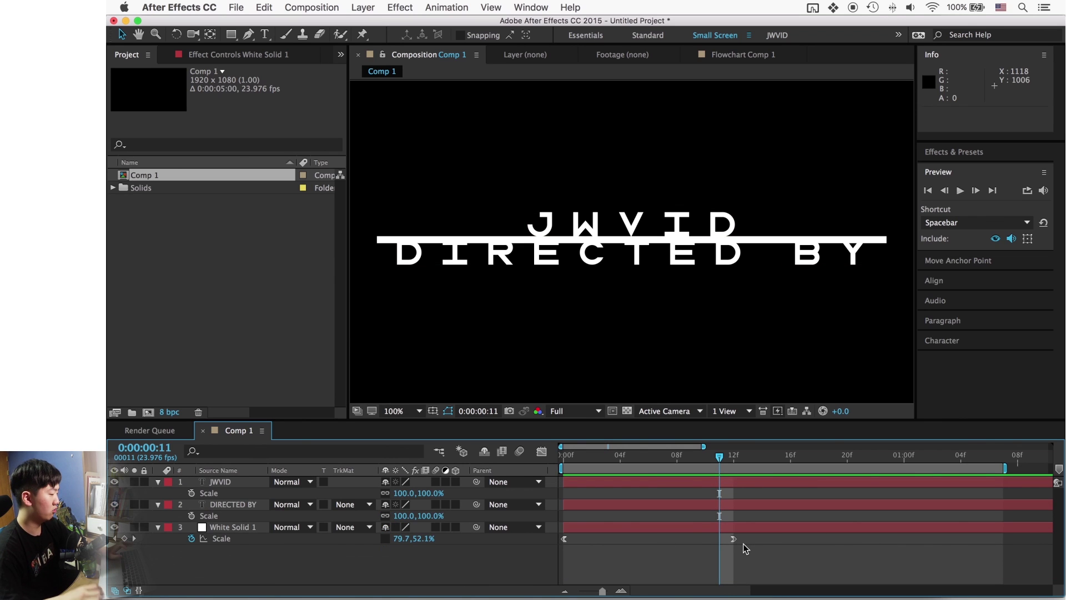
key("s")
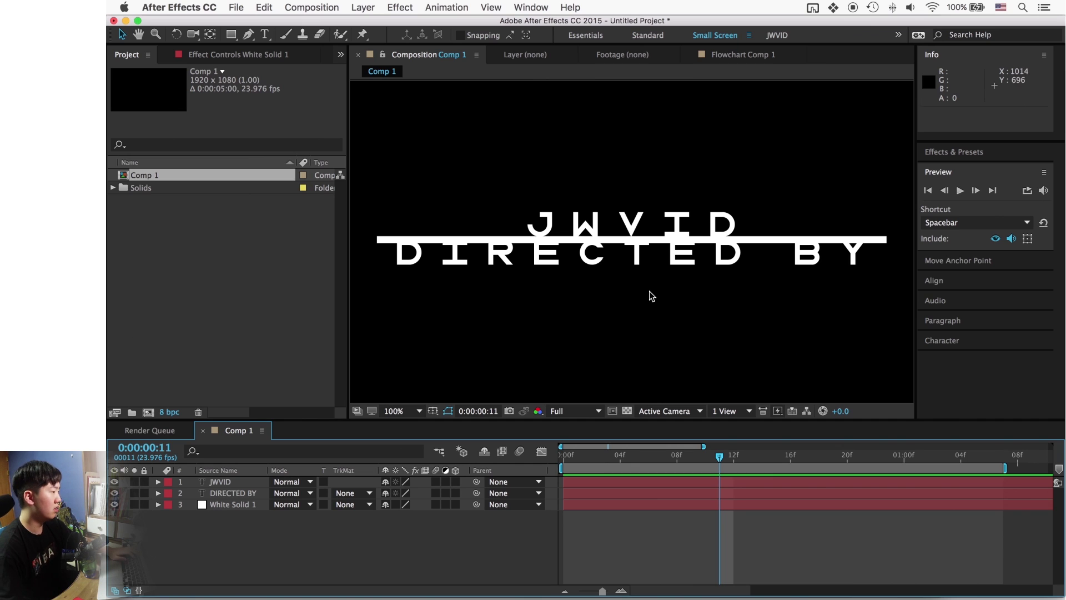
Step: Create a second full-frame white solid above all layers and hide it to see the composition beneath
left_click(364, 7)
mouse_move(386, 26)
left_click(550, 40)
left_click(853, 402)
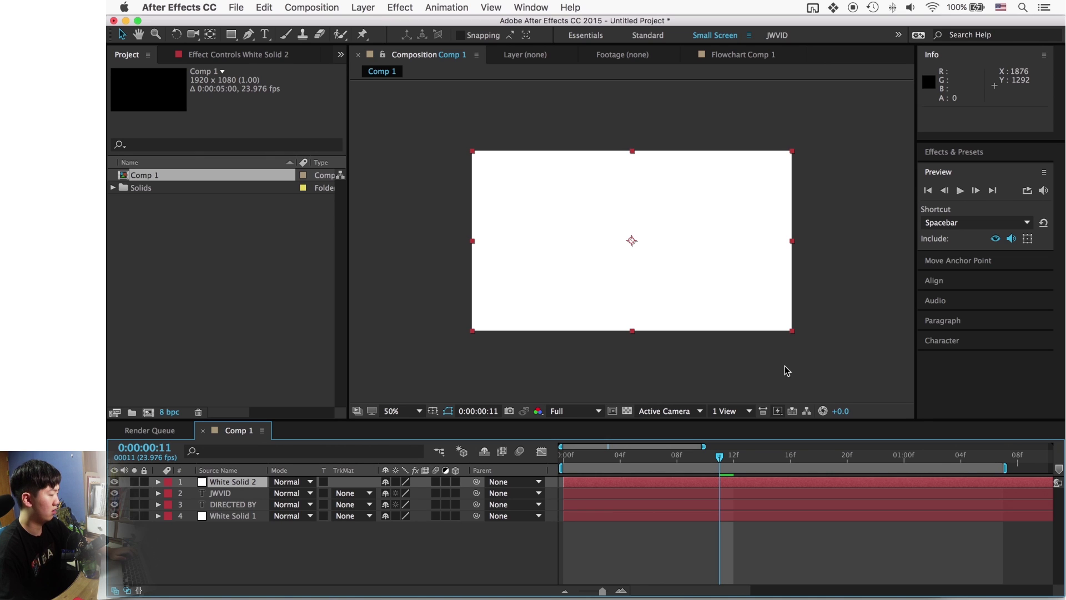
left_click(115, 482)
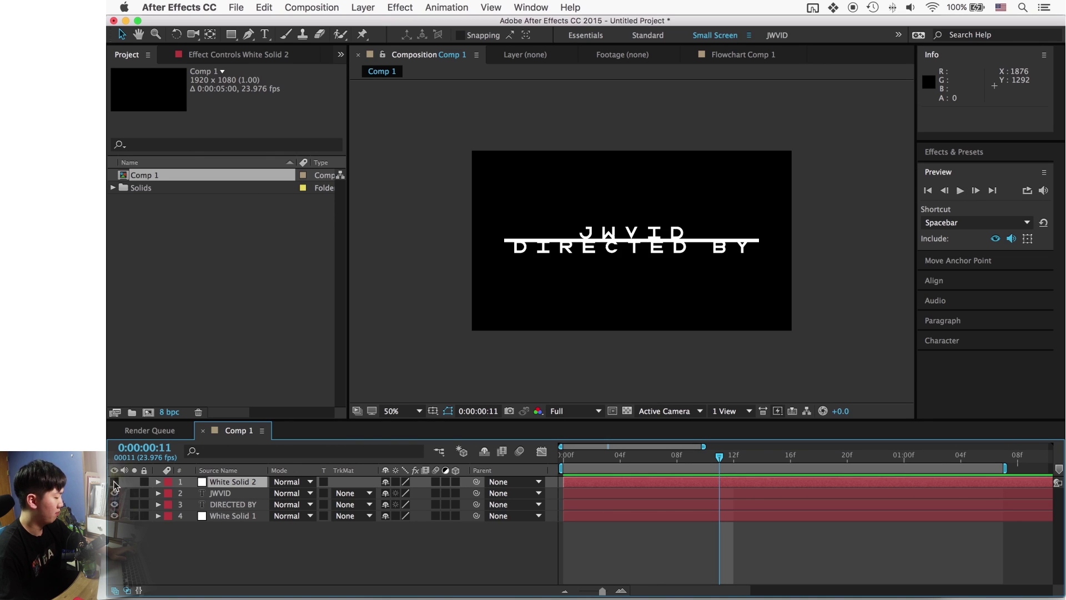
Step: Draw a rectangular mask on White Solid 2 from just above the bar downward, about y 498 to 994 px, and show the layer
left_click(231, 37)
scroll(499, 233, "up", 2)
scroll(499, 232, "down", 1)
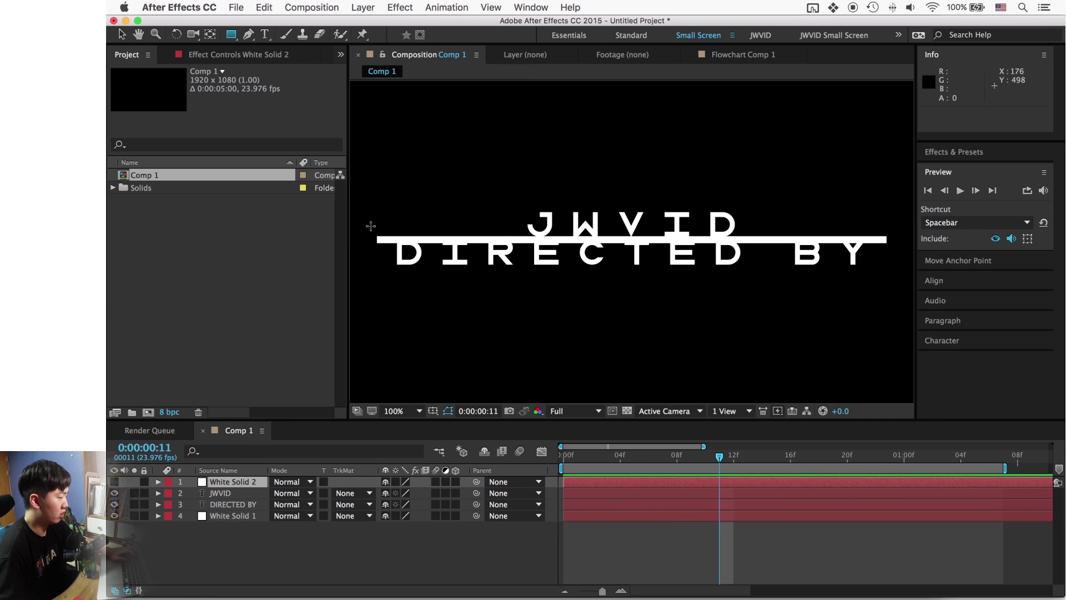
left_click_drag(370, 226, 651, 332)
left_click_drag(746, 358, 894, 392)
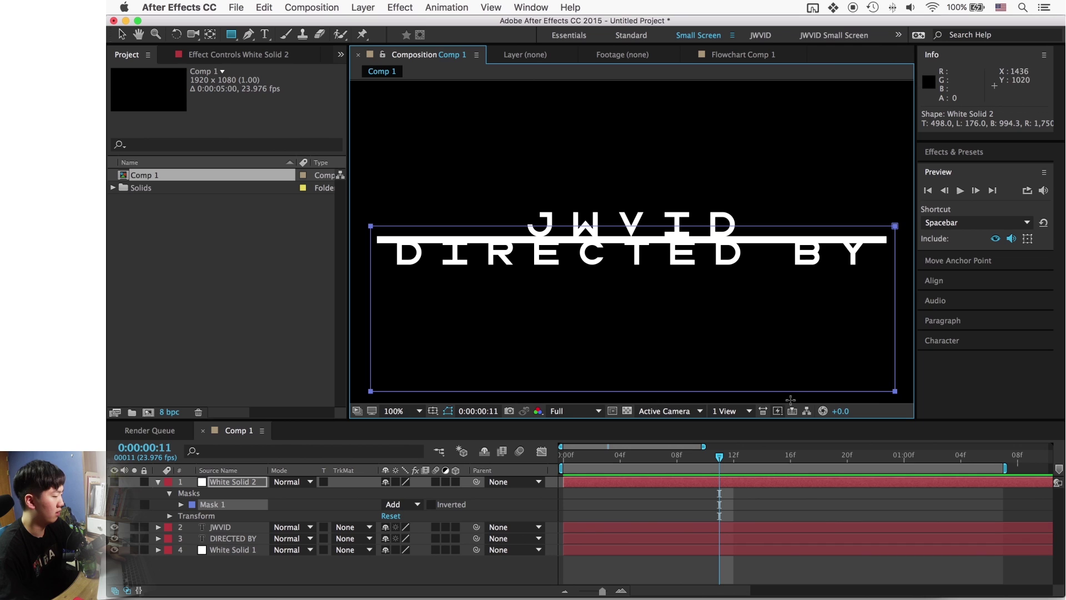
left_click(122, 38)
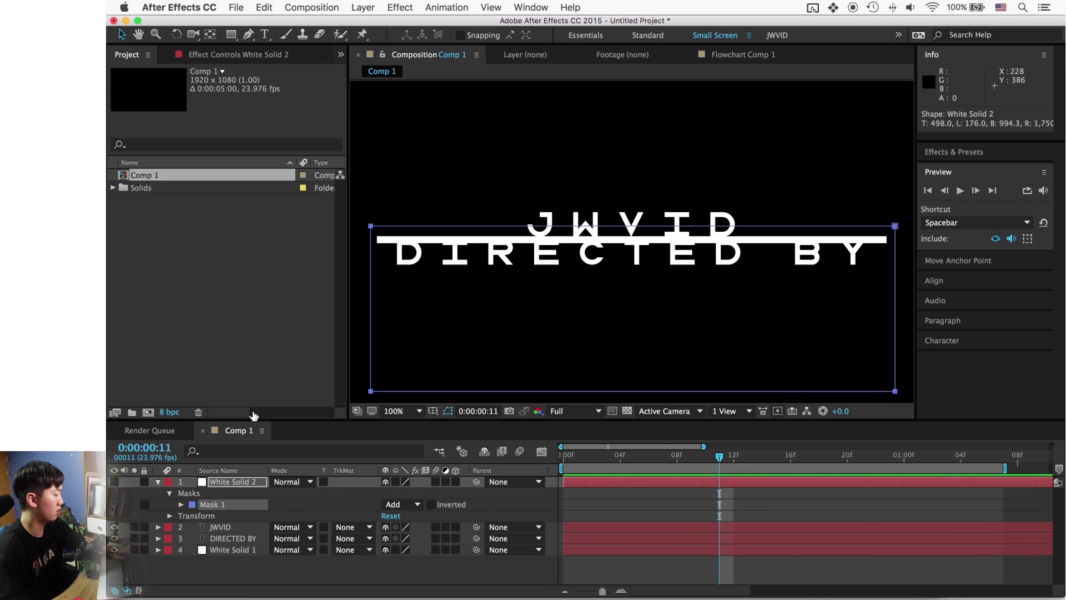
left_click(115, 483)
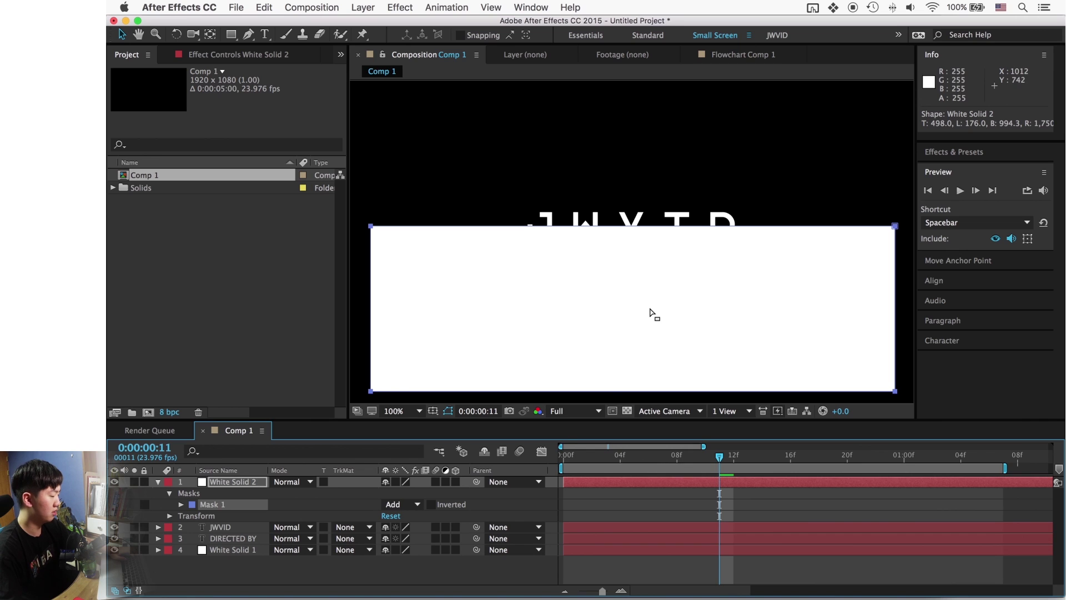
Step: Reorder White Solid 2 so it sits below JWVID and directly above the DIRECTED BY layer
left_click(246, 486)
left_click_drag(246, 486, 252, 539)
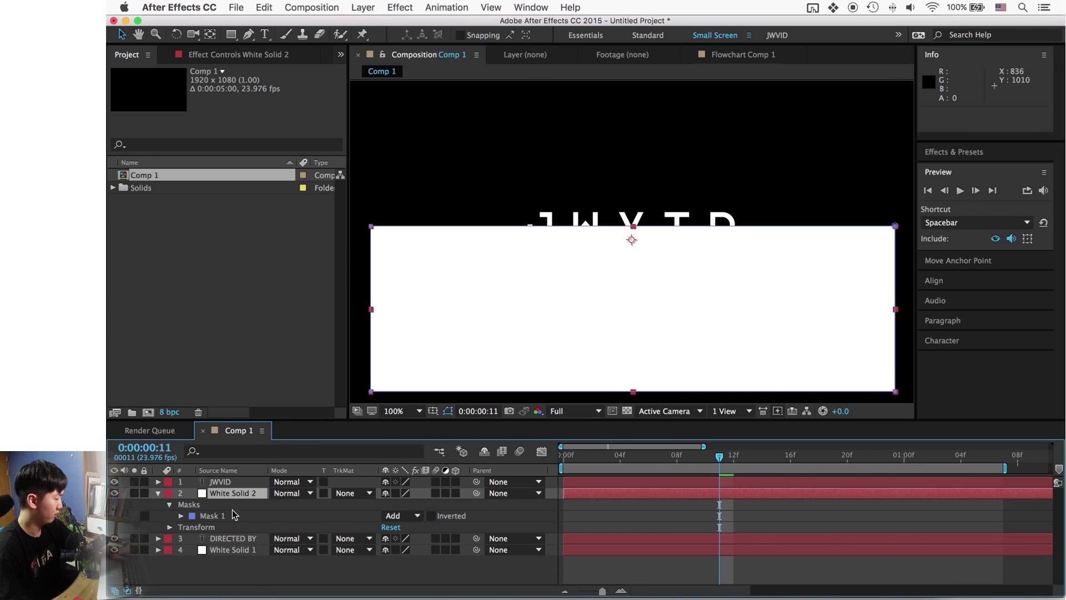
left_click(223, 483)
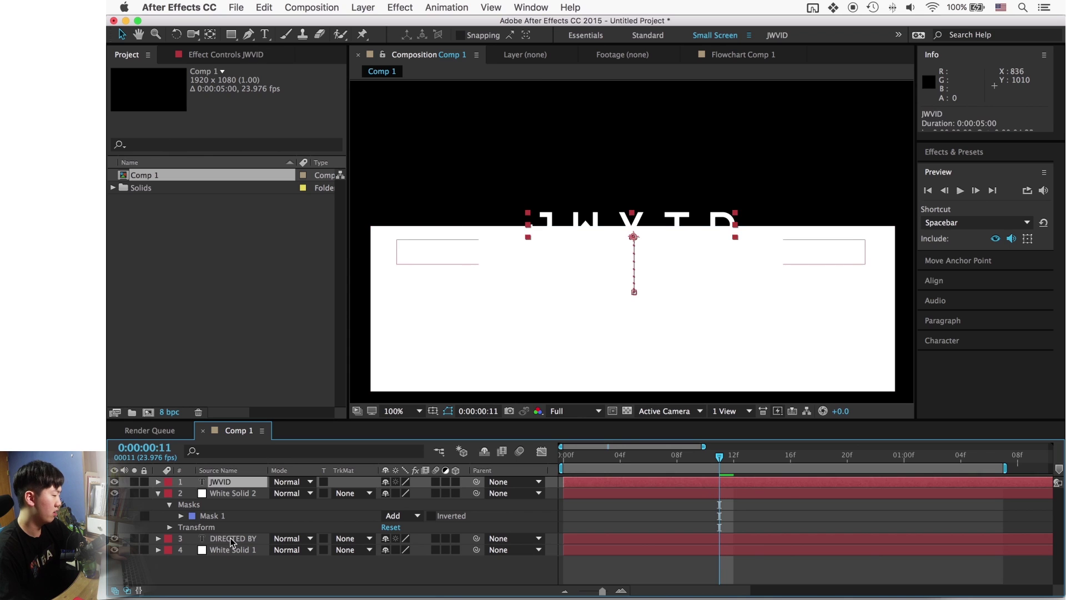
left_click(233, 539)
left_click(232, 482)
Step: Play to 0:00:00:22 and set the DIRECTED BY track matte to Alpha Inverted Matte "White Solid 2"
left_click(234, 540)
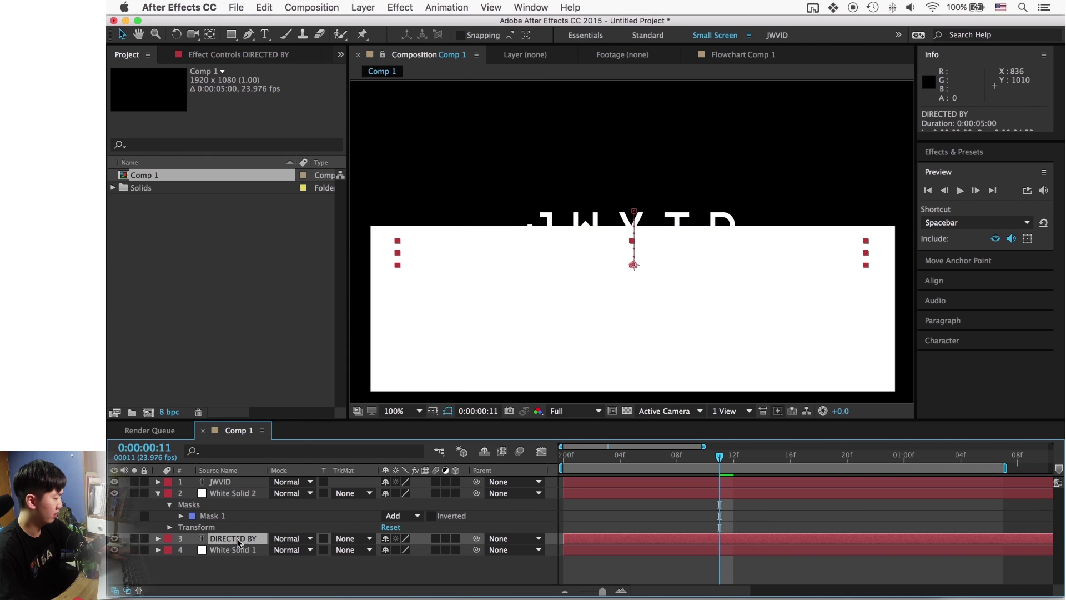
key("space")
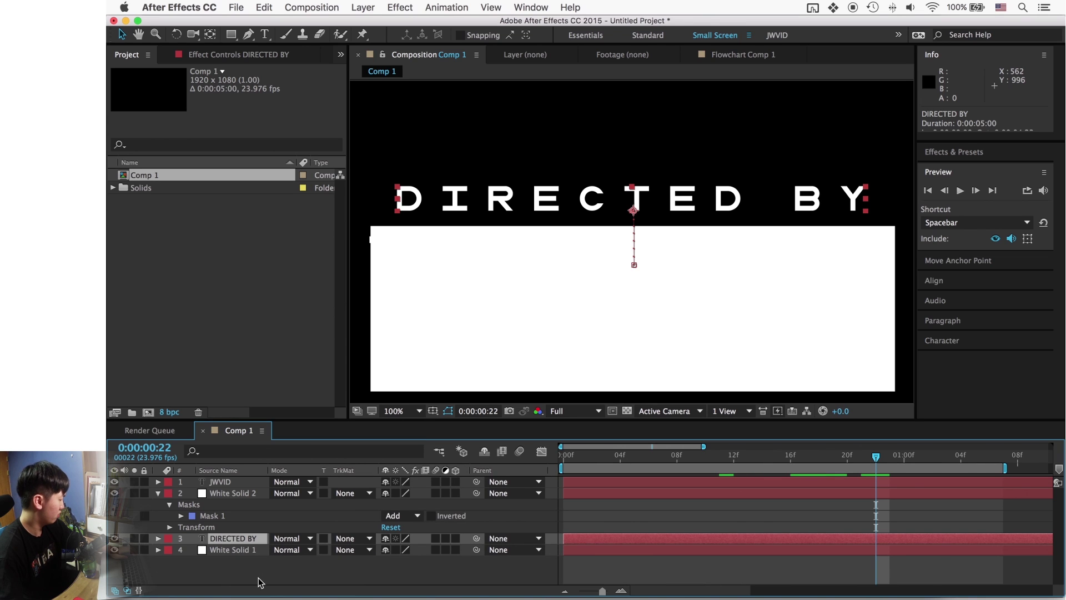
left_click(355, 538)
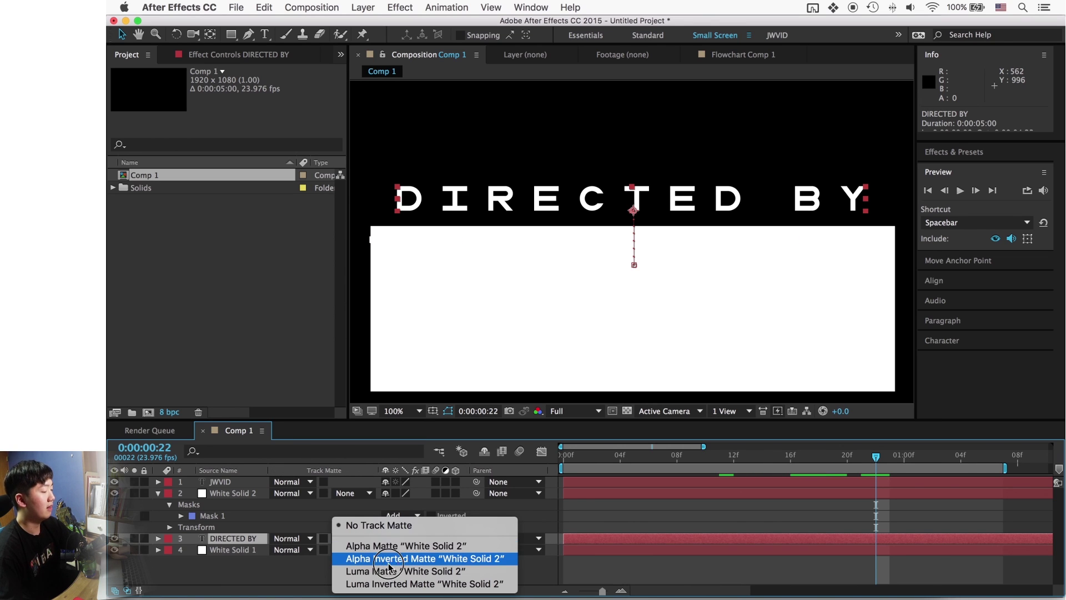
left_click(480, 559)
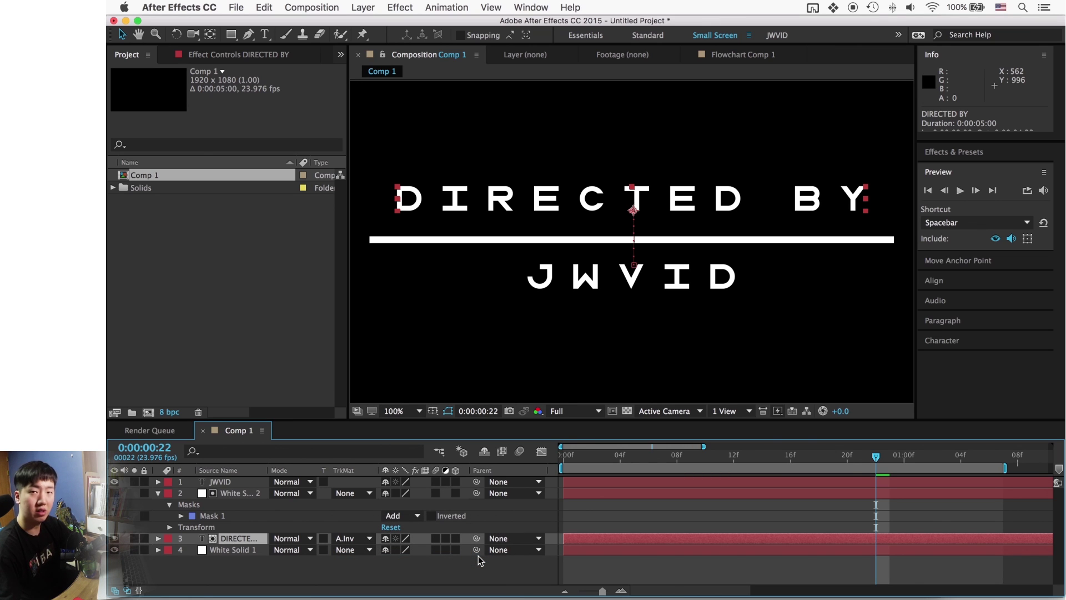
Step: Hide the JWVID layer and preview how DIRECTED BY is masked as it slides out
key("space")
left_click(115, 482)
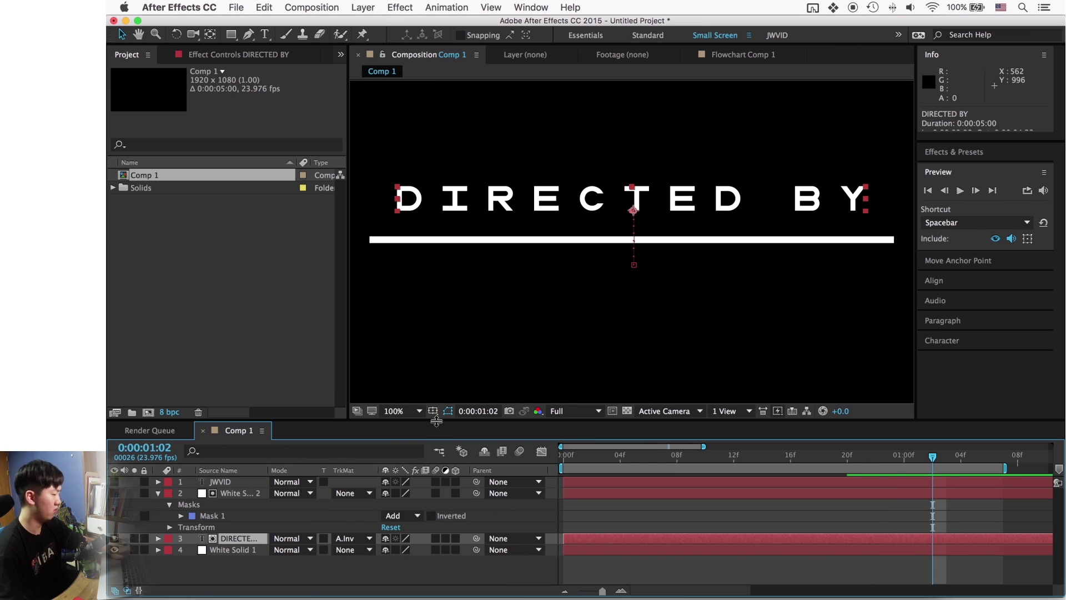
key("space")
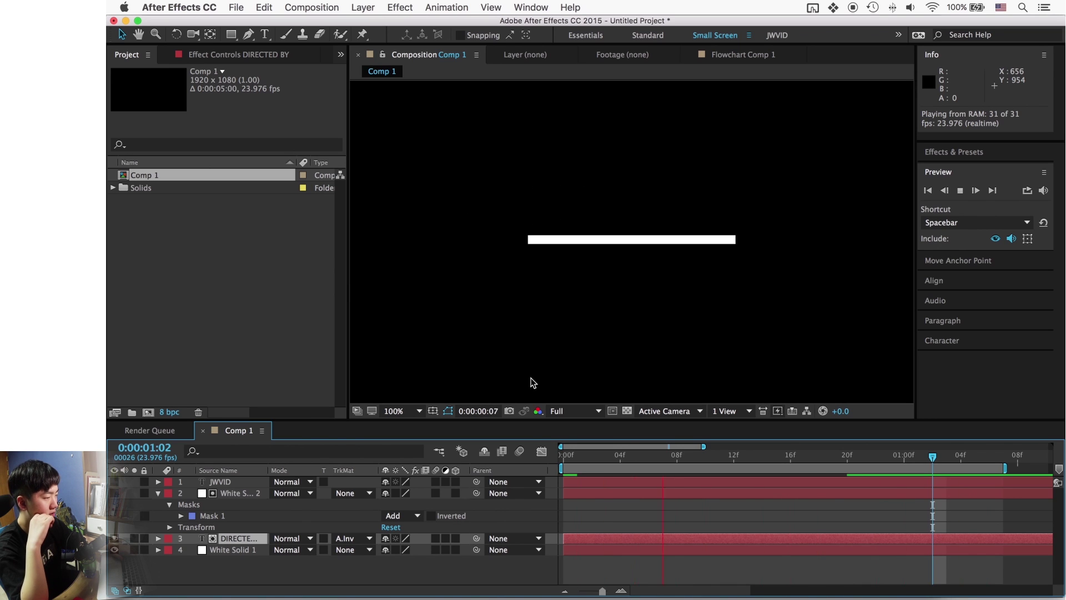
key("space")
Step: Set White Solid 1's vertical Scale to 50% on its keyframe at 0:00:00:00
left_click(245, 564)
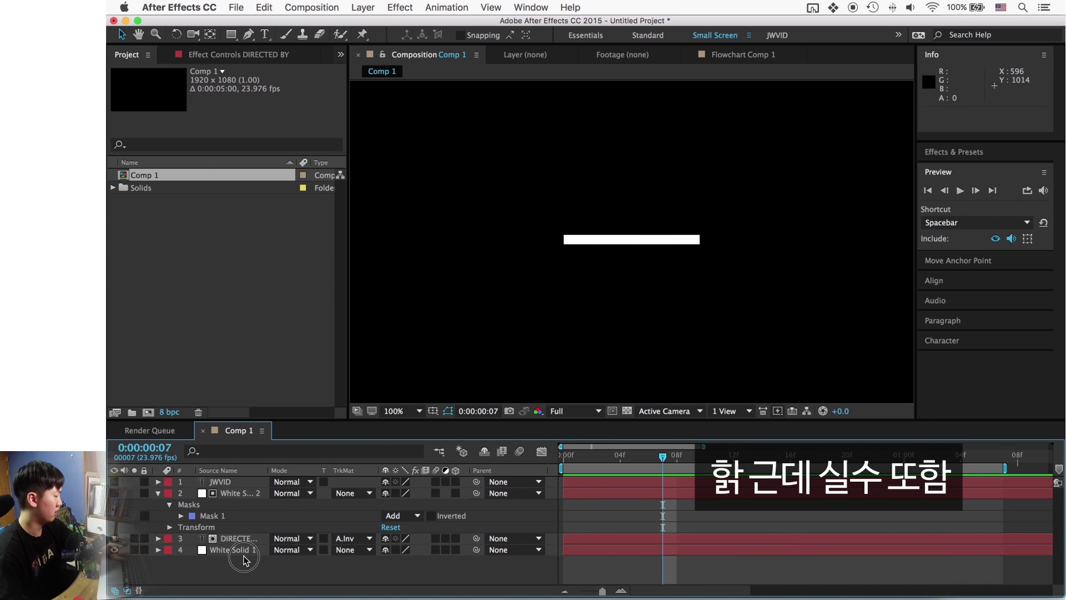
left_click(228, 549)
key("s")
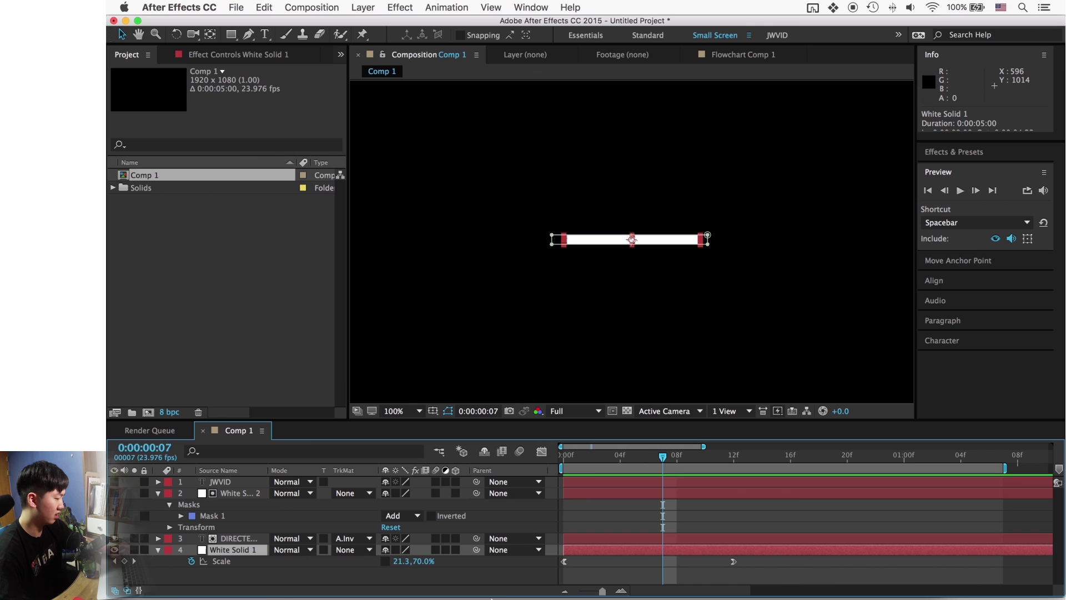
left_click(733, 461)
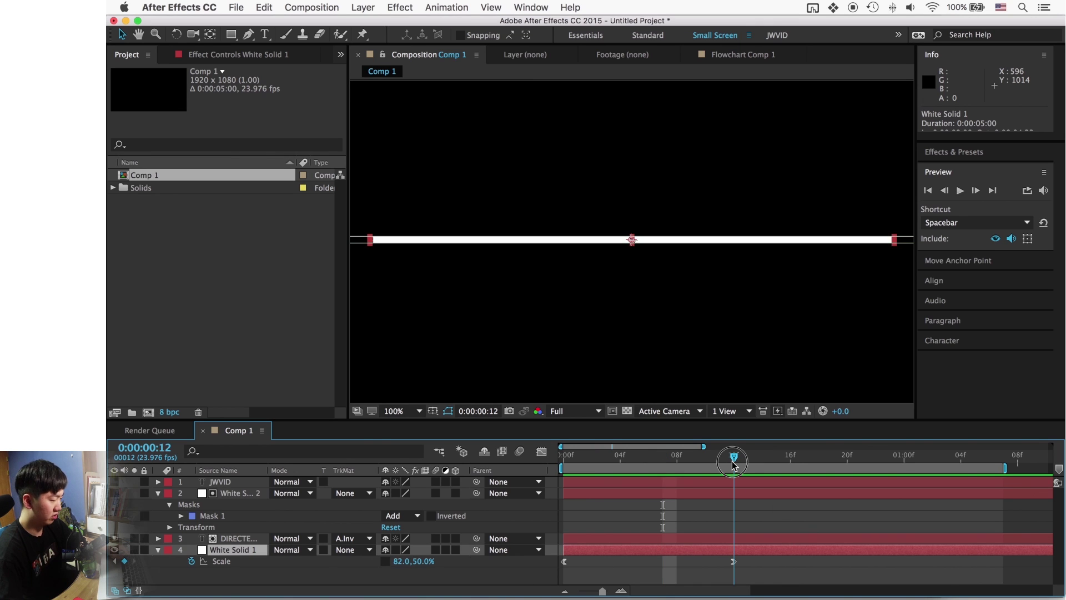
left_click(733, 561)
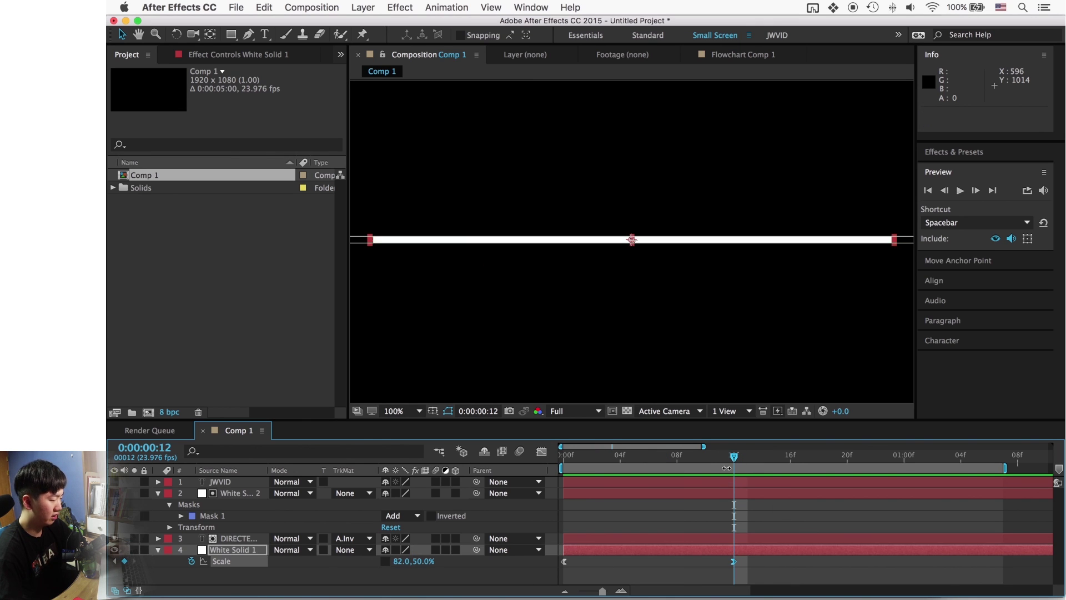
key("Home")
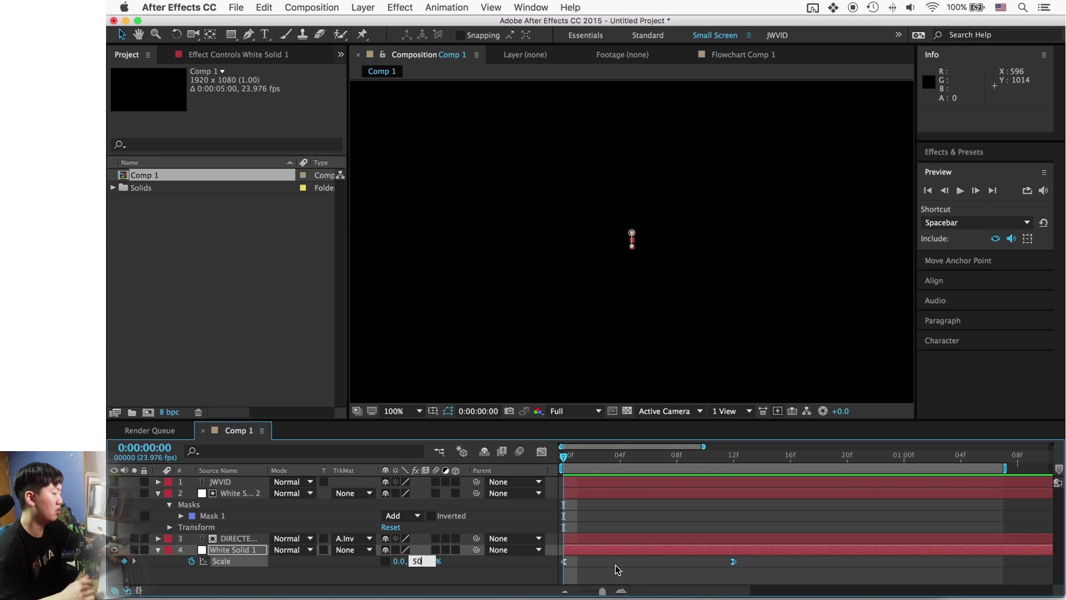
key("Return")
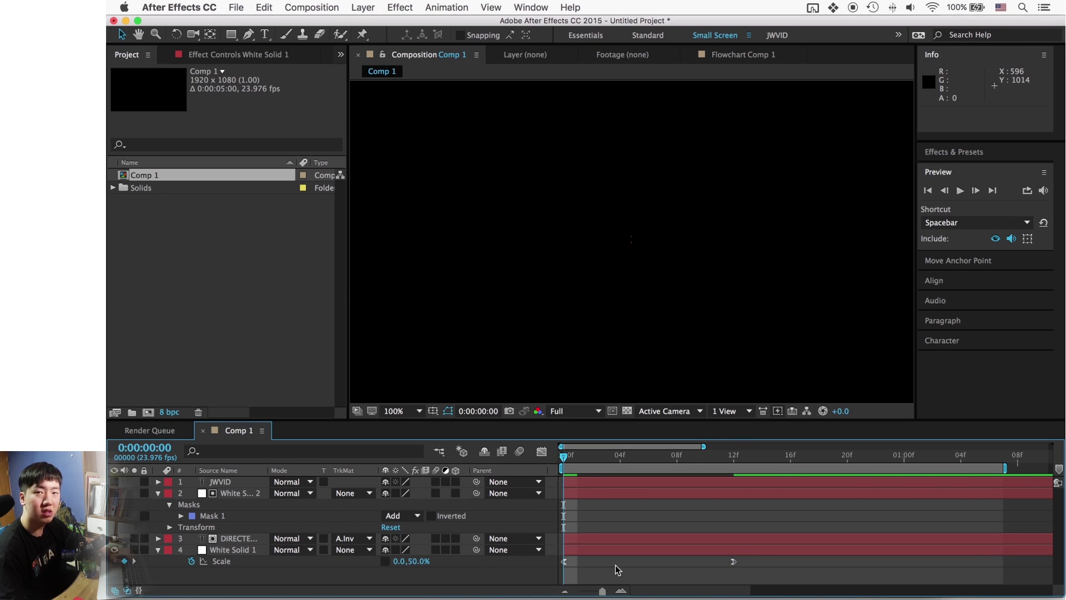
Step: Raise White Solid 1's vertical Scale to 365% on its keyframe at 0:00:00:00, and preview the bar's growth
left_click_drag(419, 562, 630, 565)
key("space")
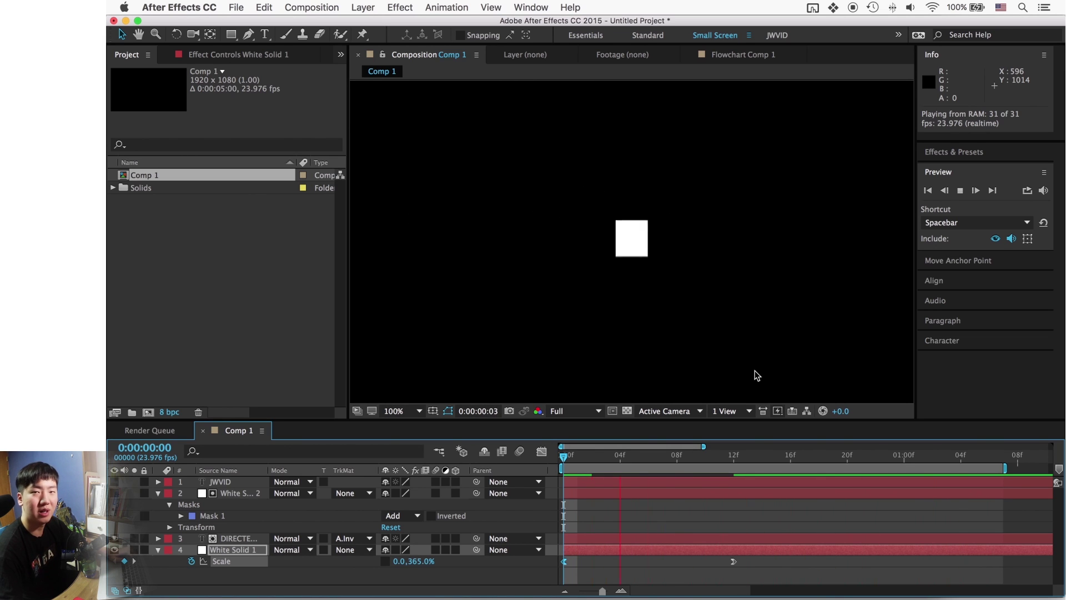
left_click(662, 454)
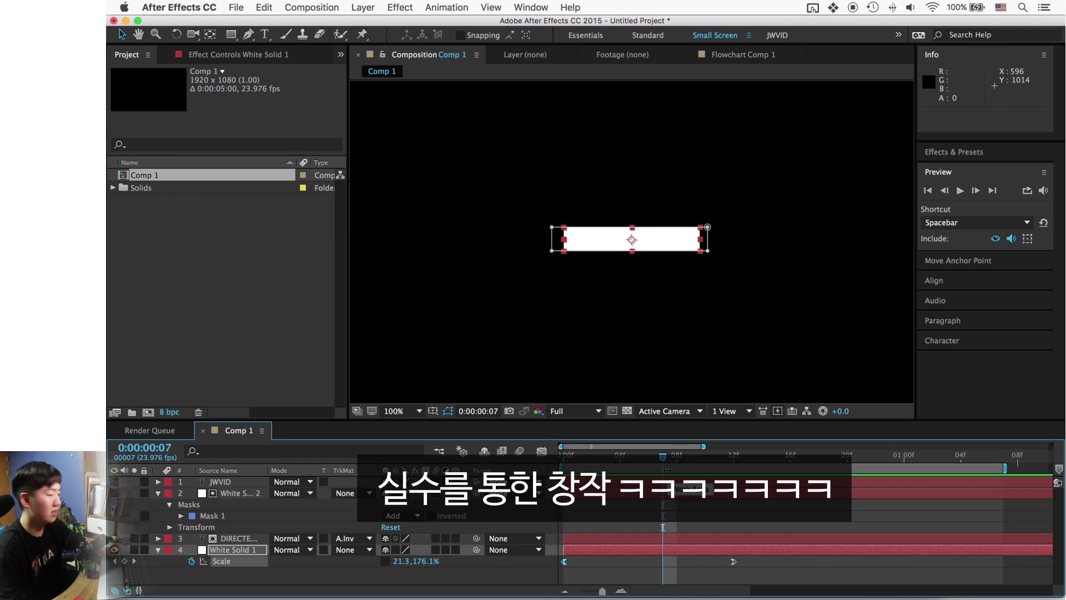
key("space")
key("Page_Up")
key("Page_Up")
key("Page_Up")
key("Page_Up")
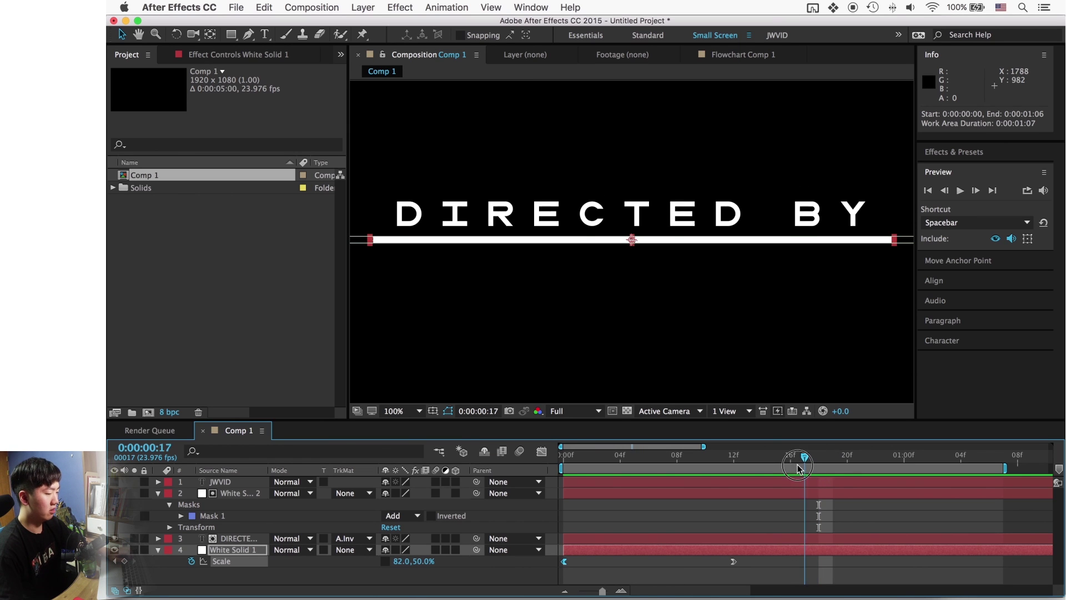
Step: Show the JWVID layer again and scrub forward to 0:00:00:23 to check its slide
left_click(217, 480)
left_click_drag(818, 456, 847, 456)
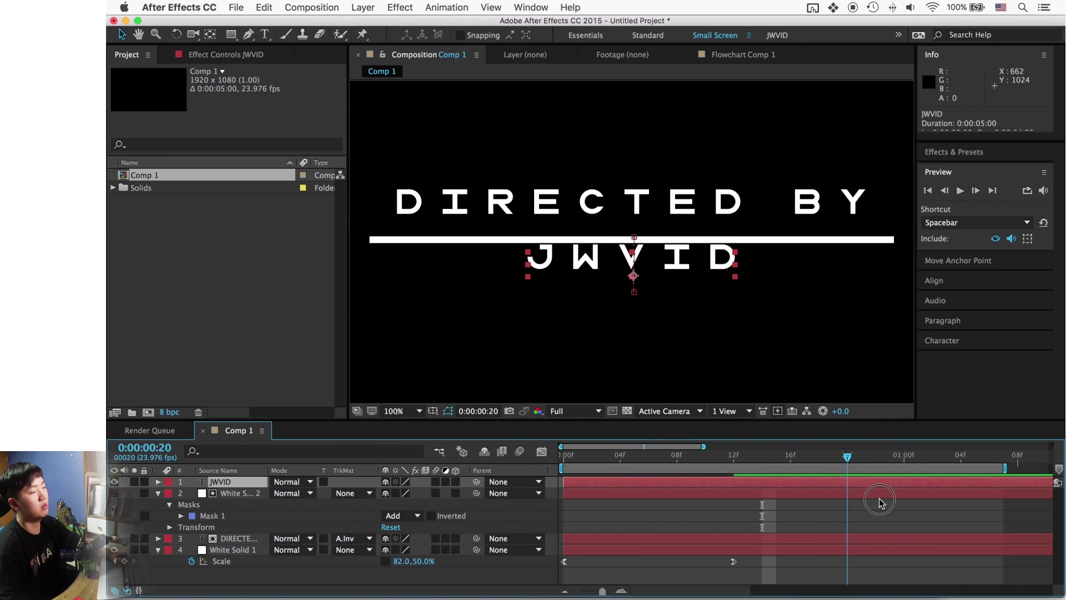
key("Page_Down")
key("Page_Down")
key("Page_Down")
Step: Duplicate White Solid 2, place the copy directly above JWVID, and set JWVID's track matte to Alpha Inverted Matte "White Solid 2"
left_click(239, 493)
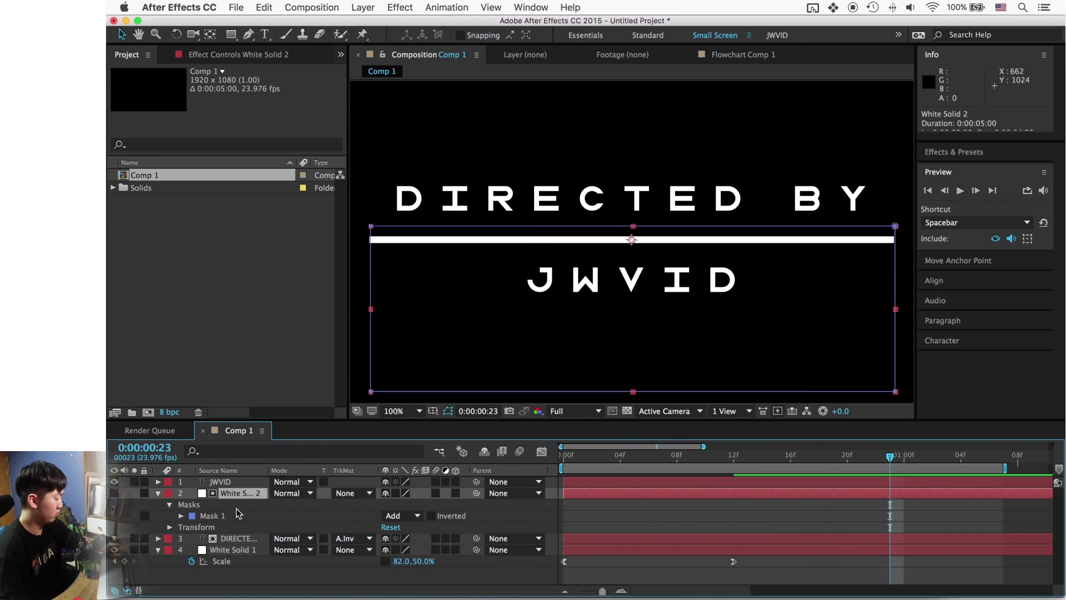
key("ctrl+d")
left_click_drag(245, 495, 251, 479)
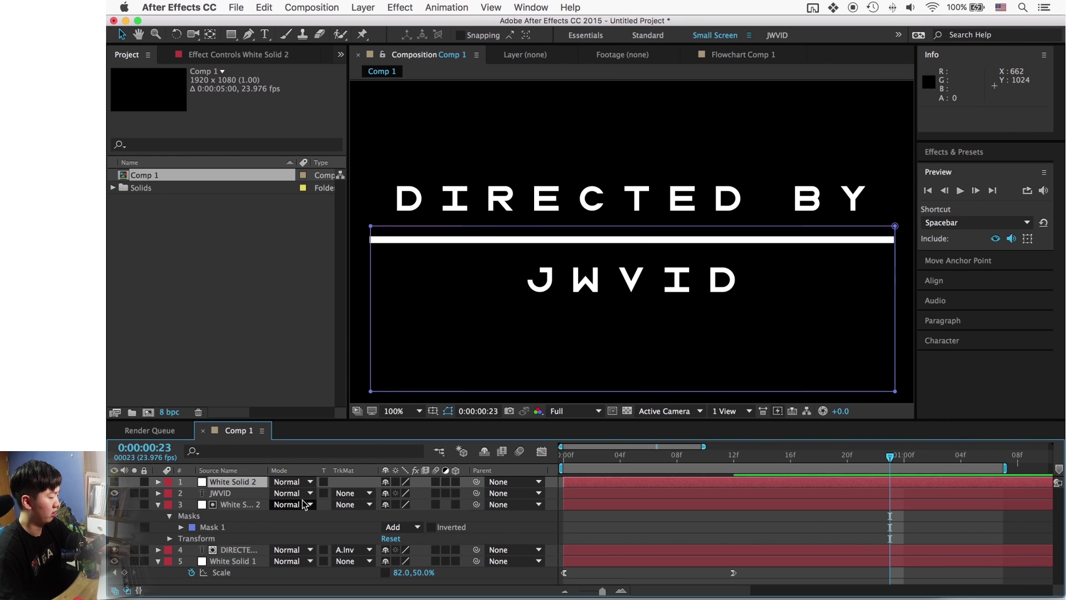
left_click(364, 494)
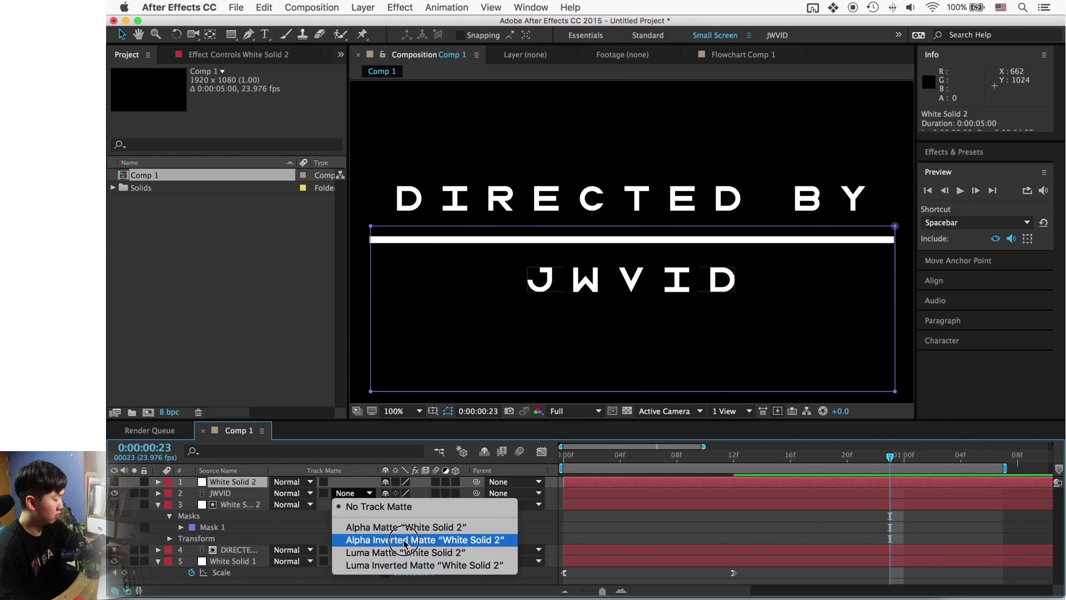
left_click(405, 538)
Step: Set the Rotation of the topmost White Solid 2 matte above JWVID to 180°, and preview the title animation
left_click(657, 464)
left_click_drag(658, 465, 711, 472)
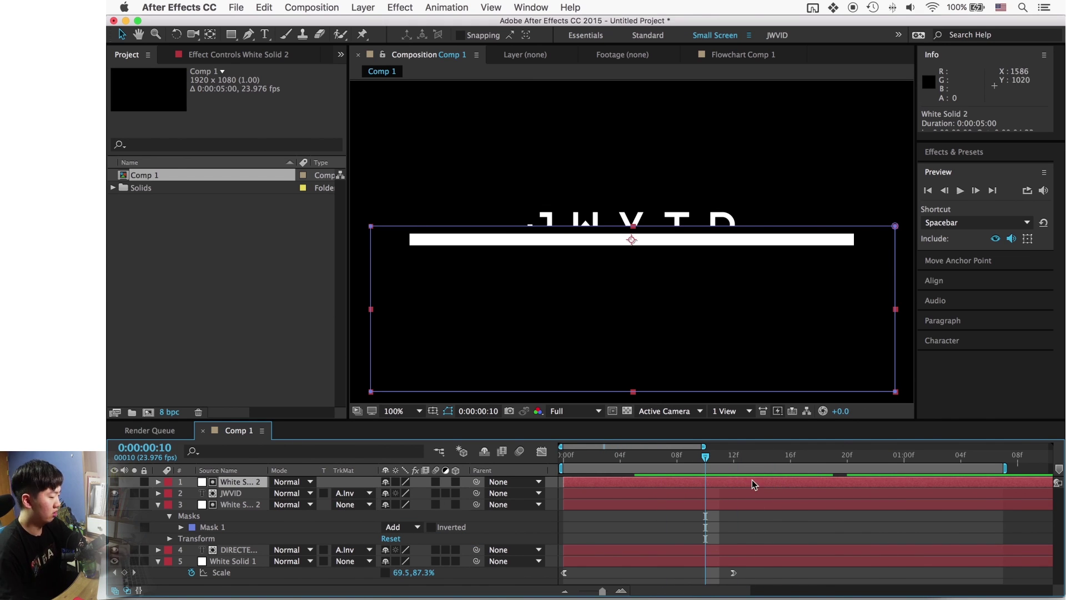
left_click(159, 482)
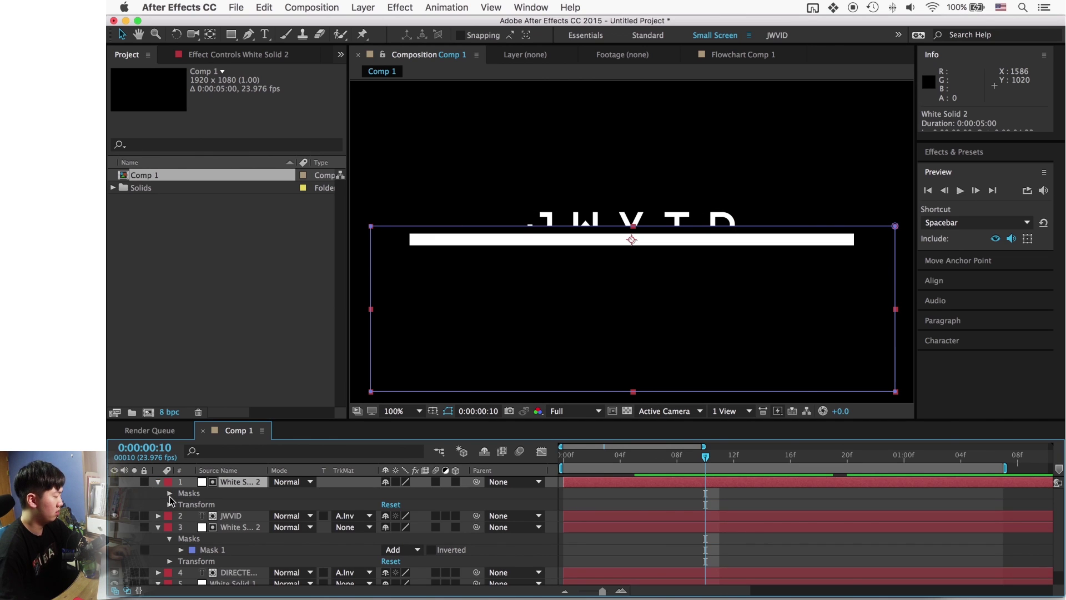
left_click(170, 505)
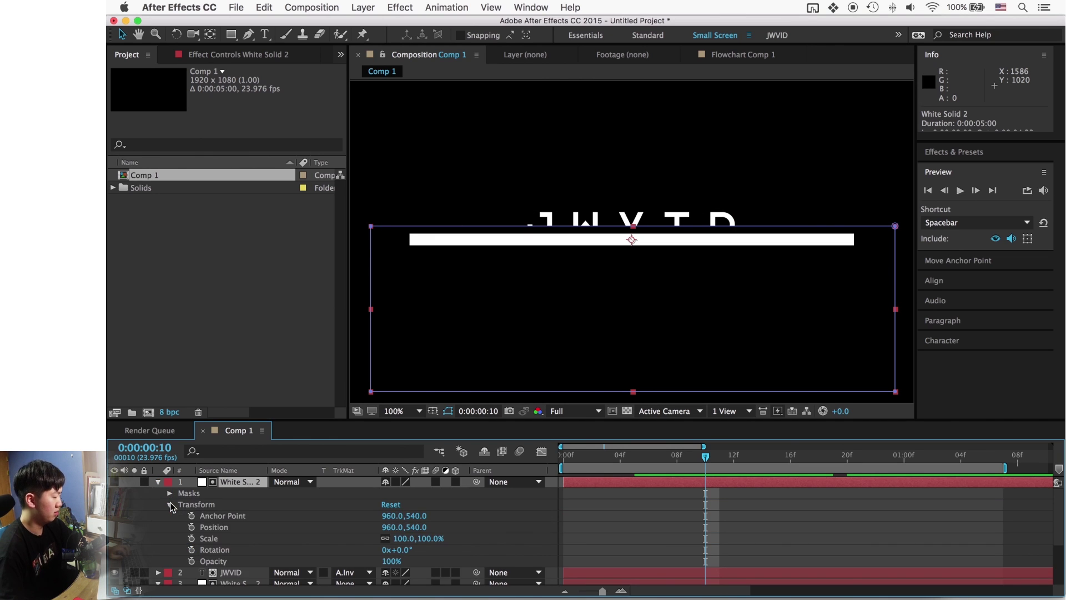
left_click(220, 551)
left_click_drag(408, 555, 524, 558)
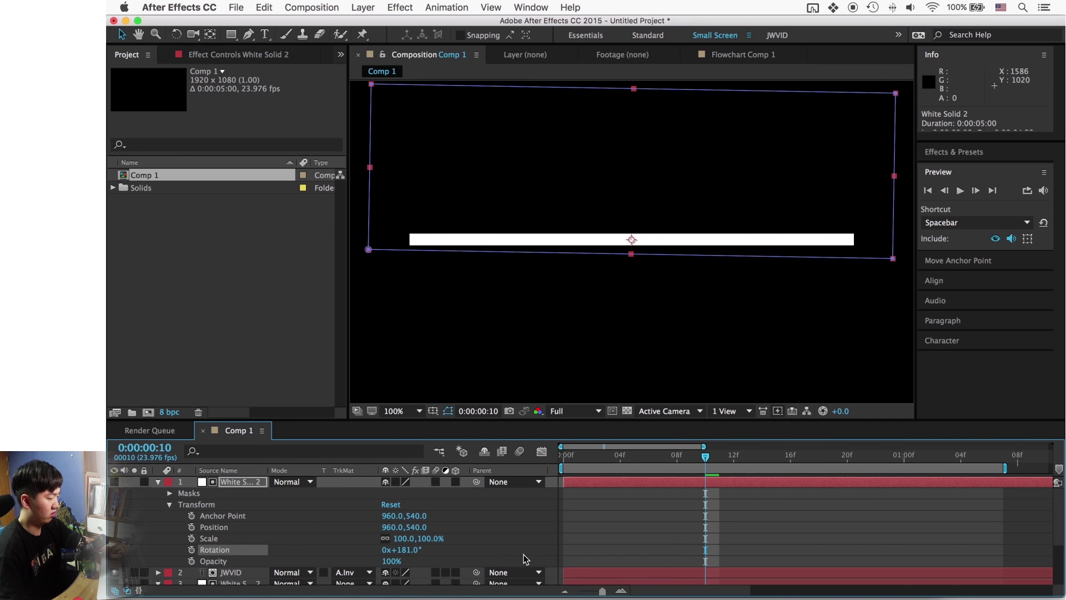
key("Return")
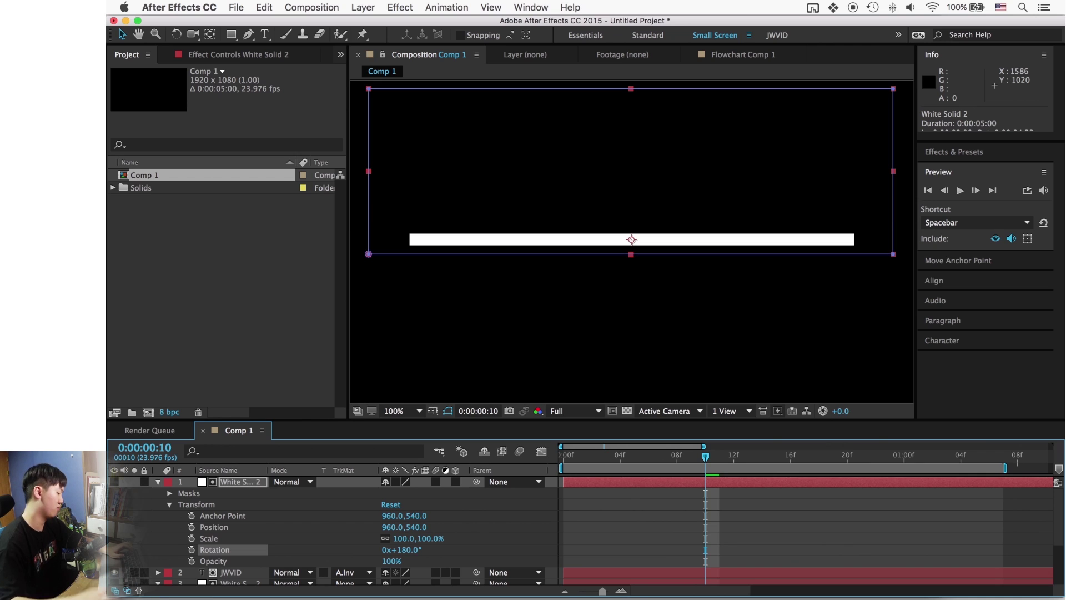
left_click(637, 528)
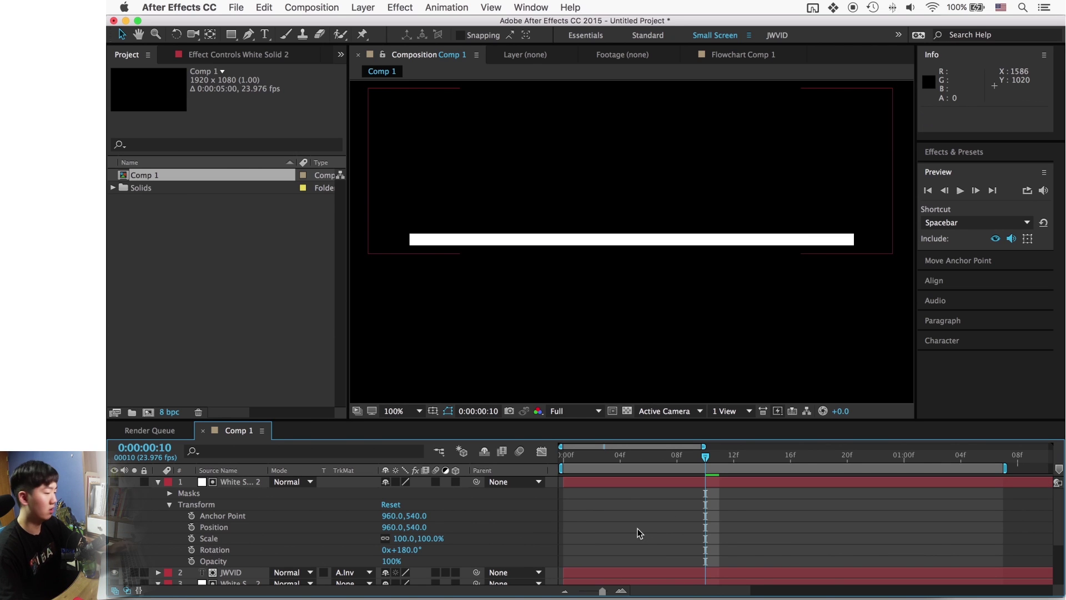
key("space")
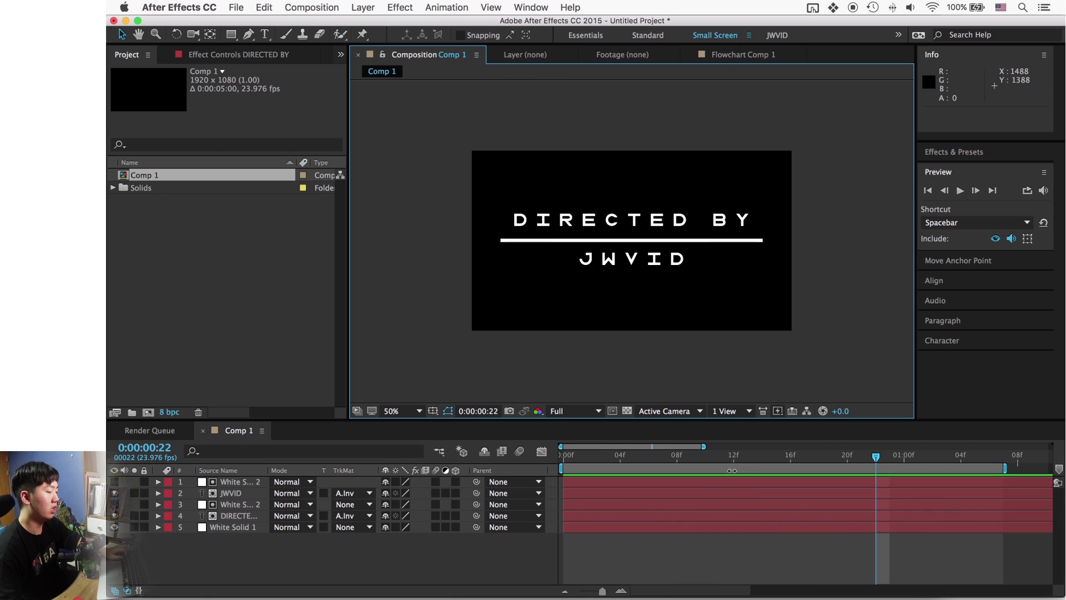
Step: Go to 0:00:00:21, select the JWVID and DIRECTED BY layers together, and reveal their Position keyframes
left_click_drag(704, 457, 861, 472)
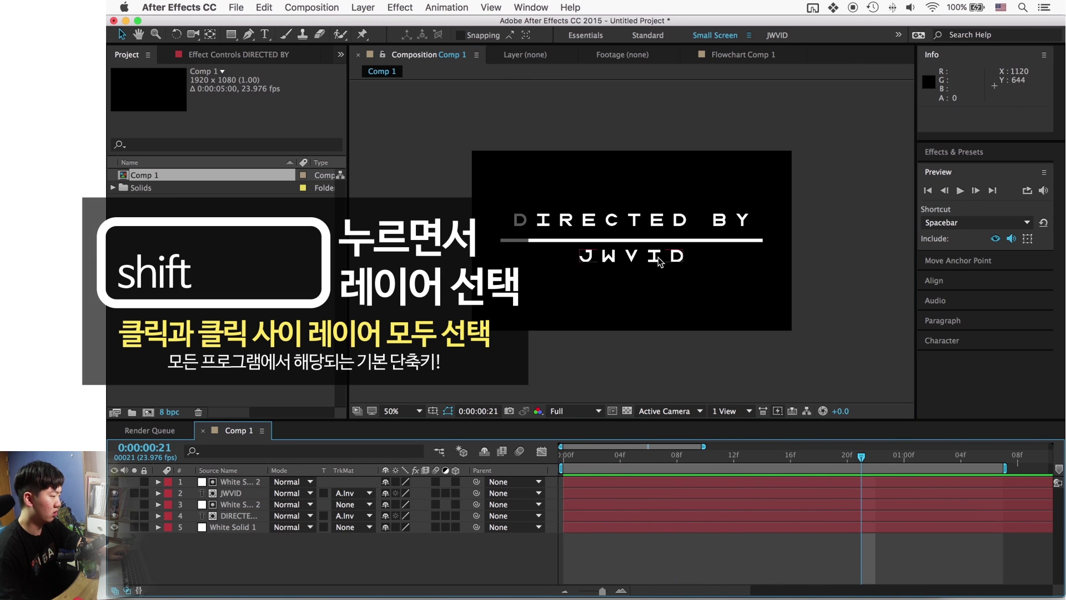
left_click(658, 258)
left_click(668, 222, "shift")
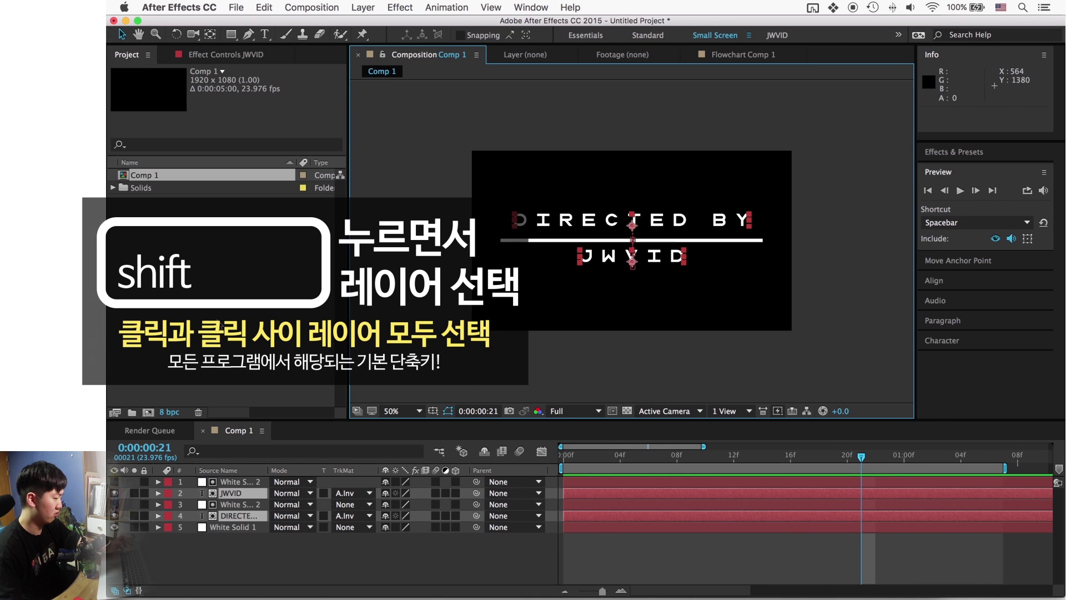
key("u")
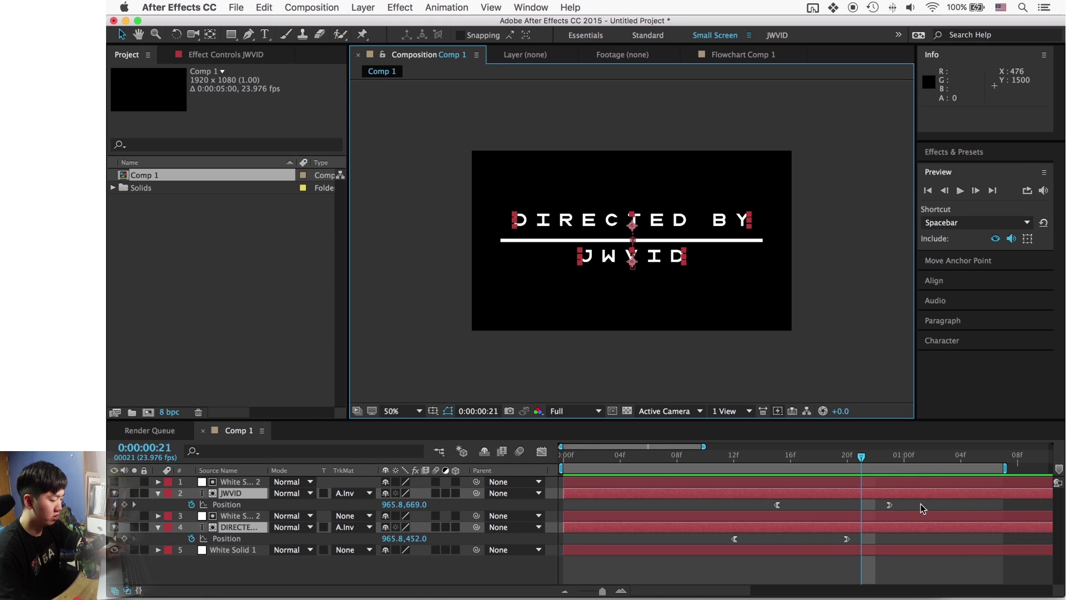
Step: Move both ending Position keyframes three frames later, putting DIRECTED BY's at 0:00:00:23, and preview the slower slide
left_click(920, 504)
left_click_drag(925, 571, 823, 503)
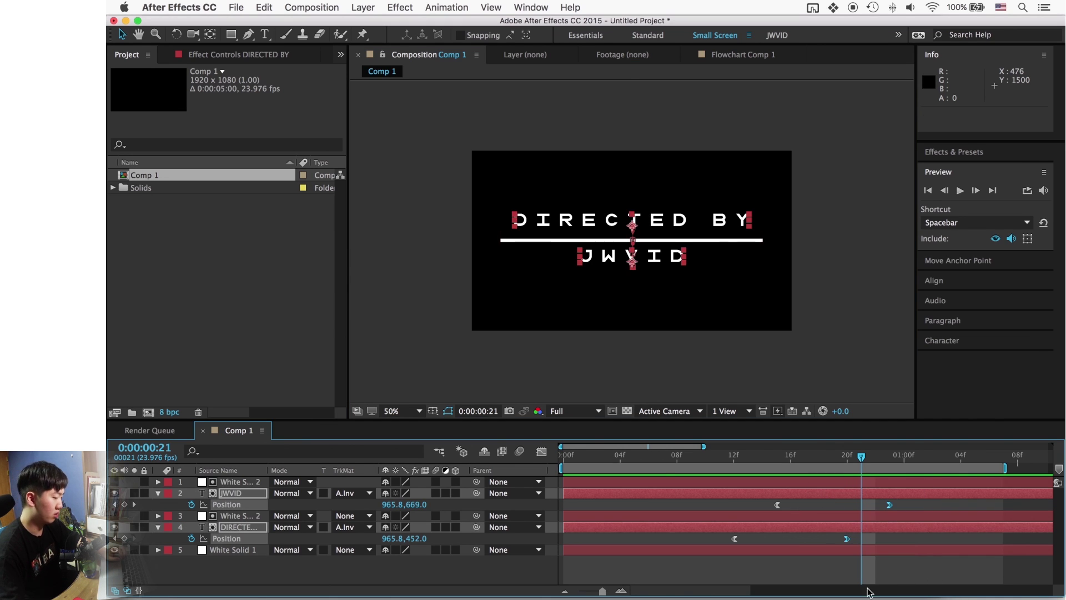
left_click_drag(845, 539, 894, 543)
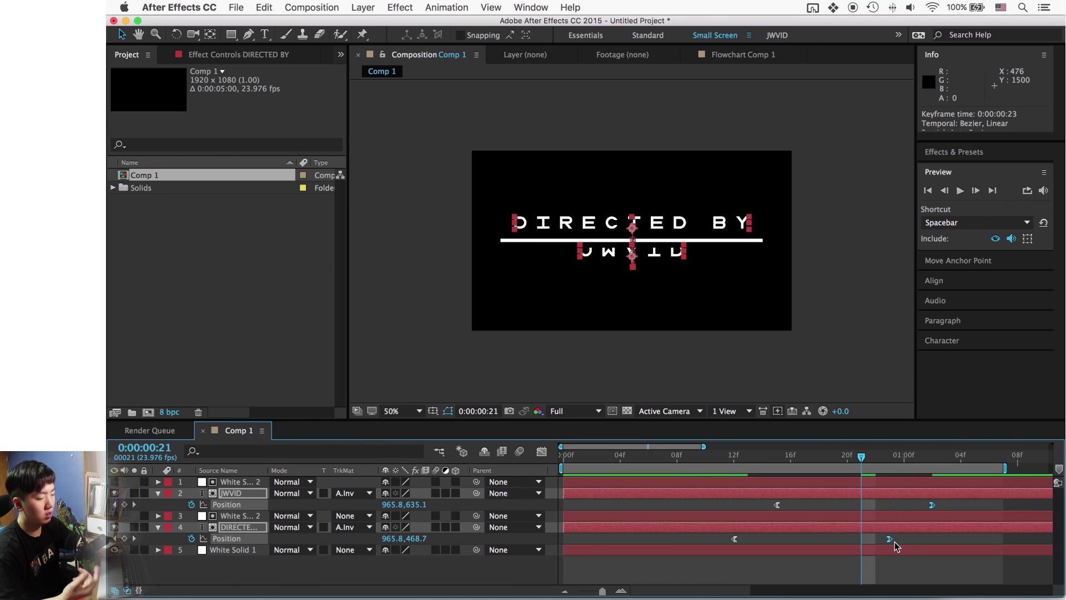
key("space")
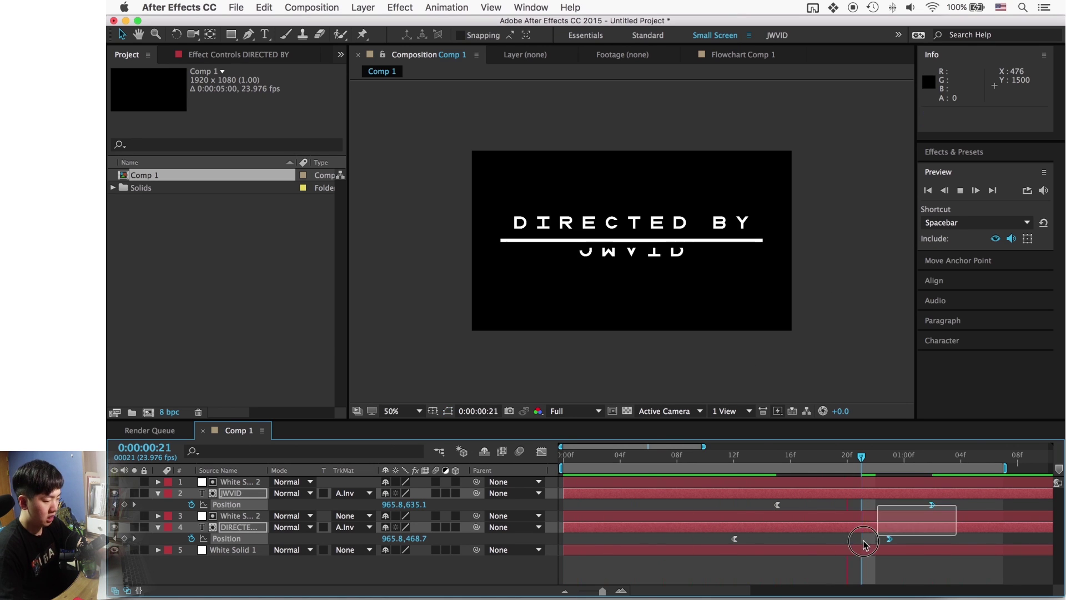
Step: Move both ending Position keyframes earlier, to 0:00:00:16 for DIRECTED BY and 0:00:00:19 for JWVID, and preview the faster slide
left_click(924, 507)
left_click_drag(922, 505, 834, 518)
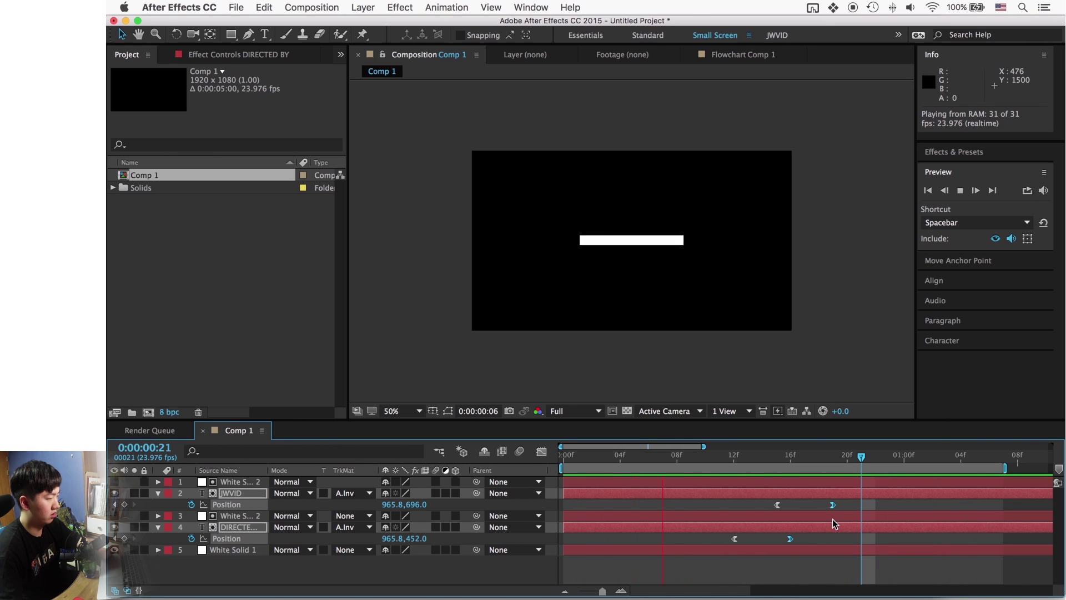
key("space")
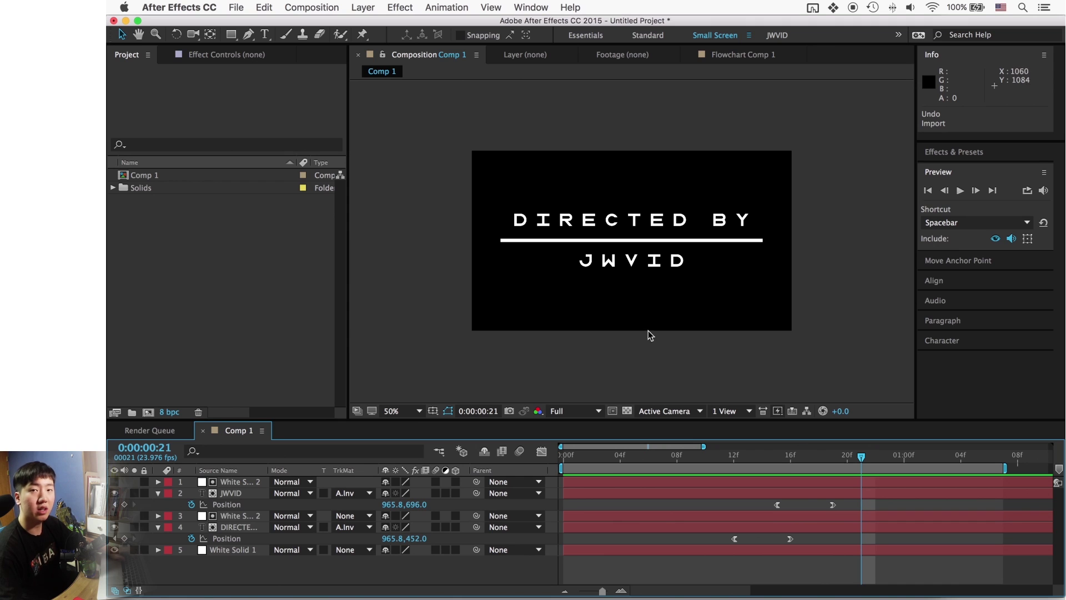
Step: Import the car image 2015-bmw-3-series-sedan-images-07.jpg from the desktop and create a composition from it
left_click_drag(630, 356, 538, 214)
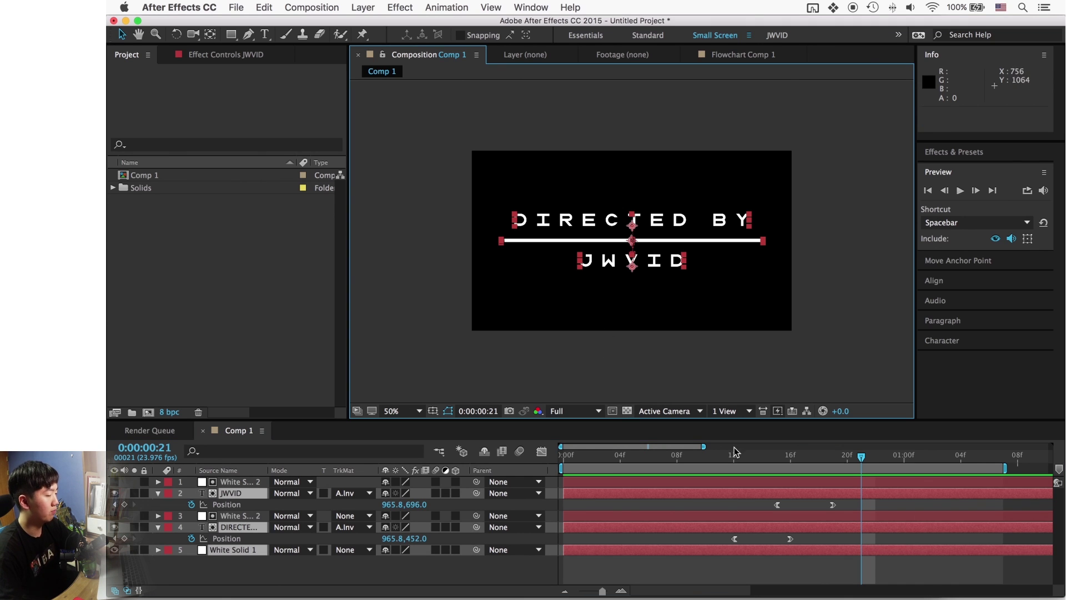
key("F11")
left_click(342, 398)
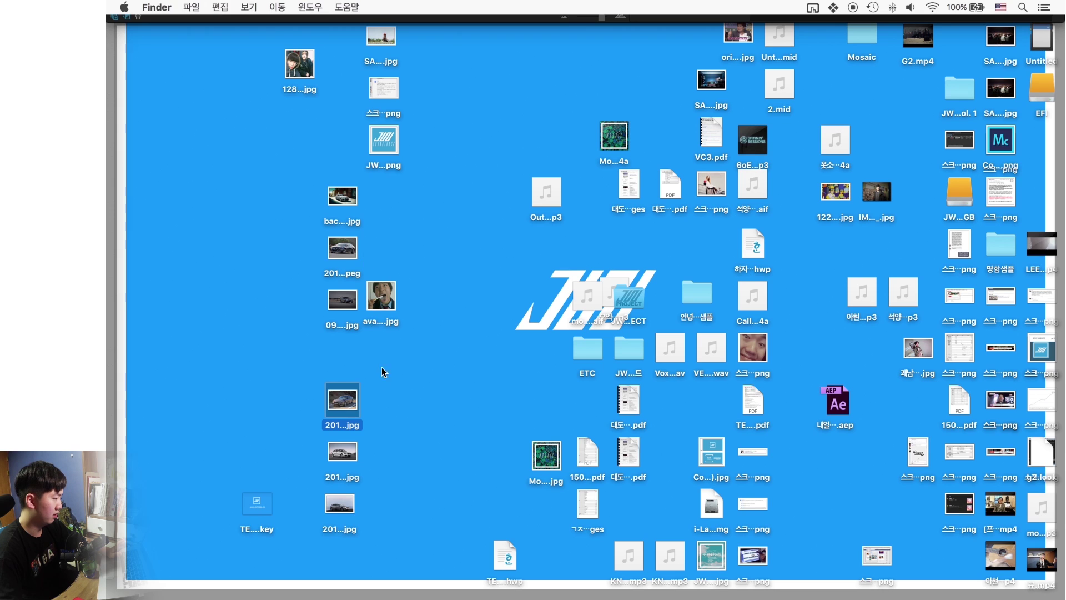
left_click_drag(352, 398, 147, 407)
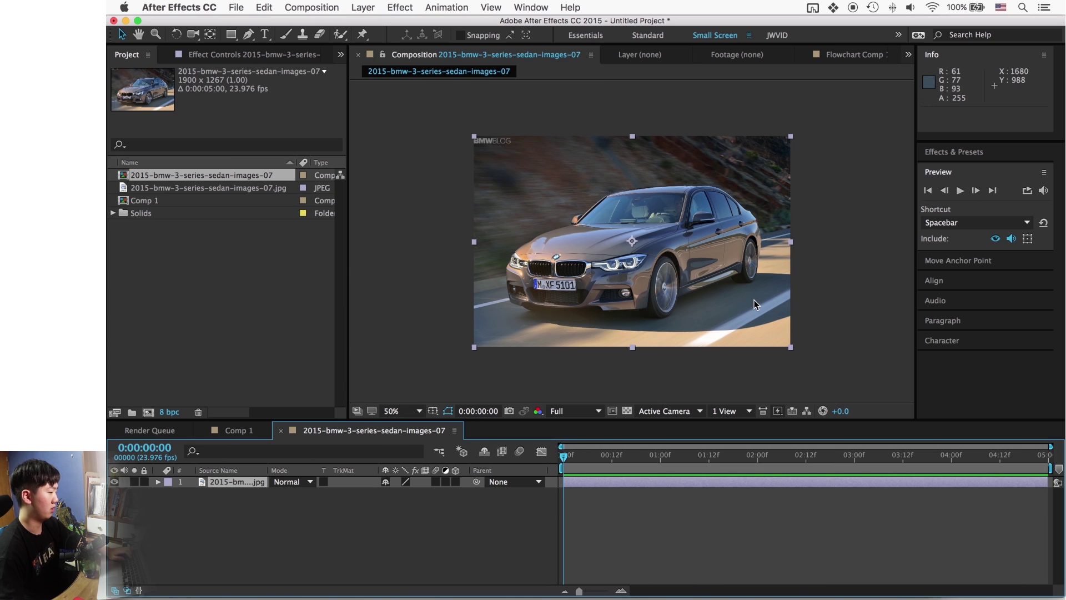
Step: Nest Comp 1 centred above the car image in the image's composition, and scale it to 81% at 0:00:03:12
left_click(143, 203)
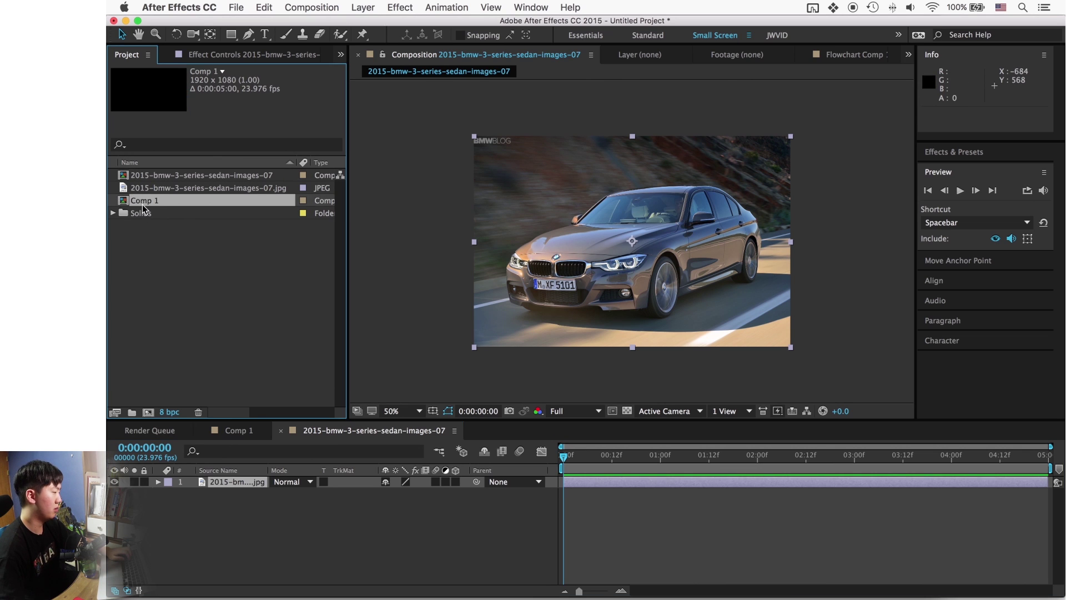
left_click(239, 431)
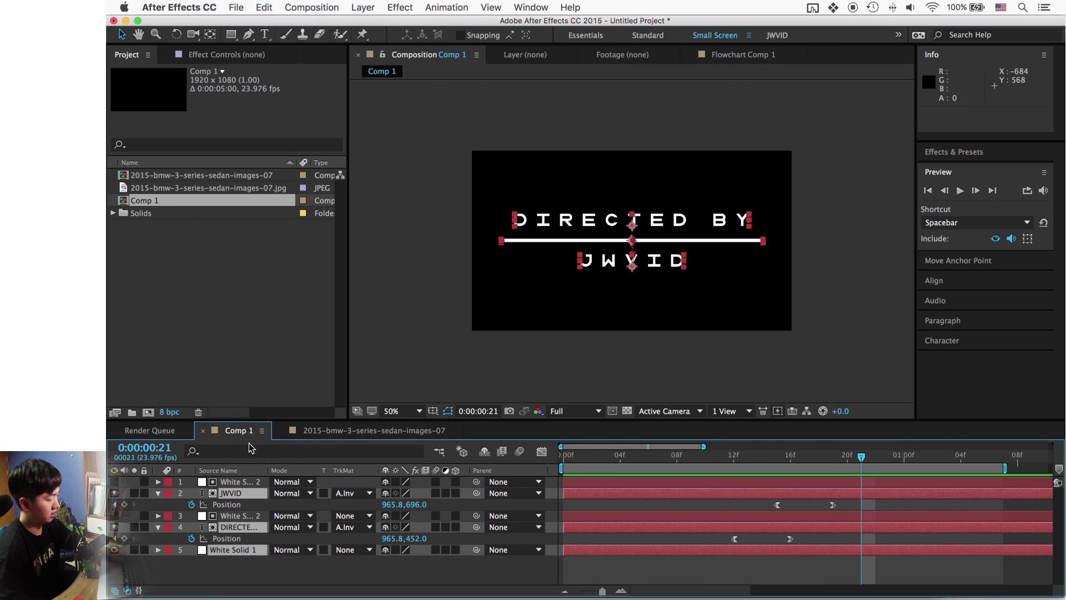
left_click(373, 431)
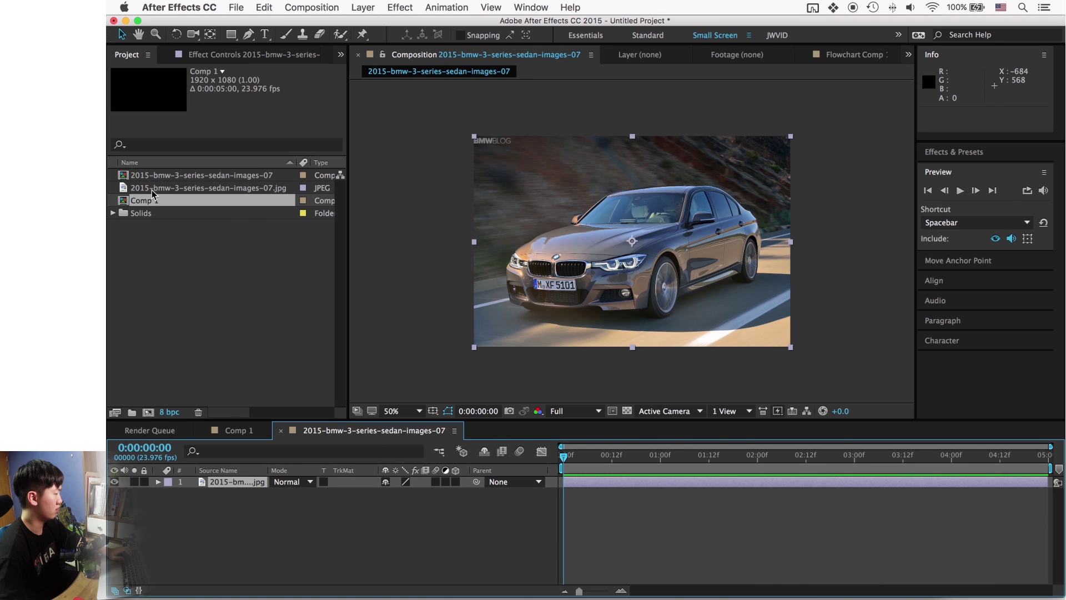
left_click_drag(142, 205, 633, 242)
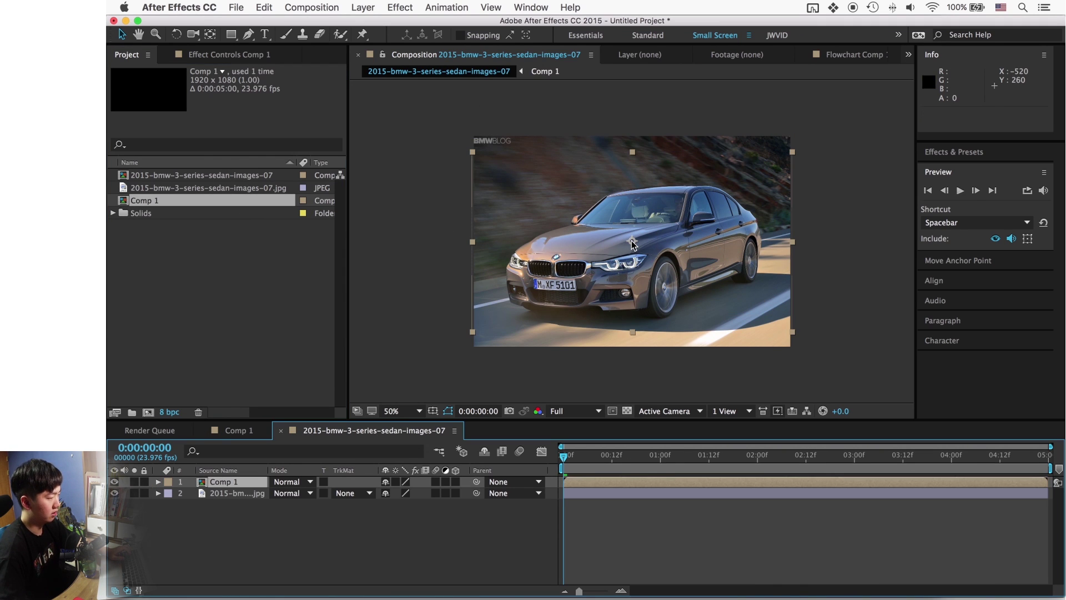
left_click_drag(572, 456, 902, 472)
left_click_drag(792, 332, 769, 315)
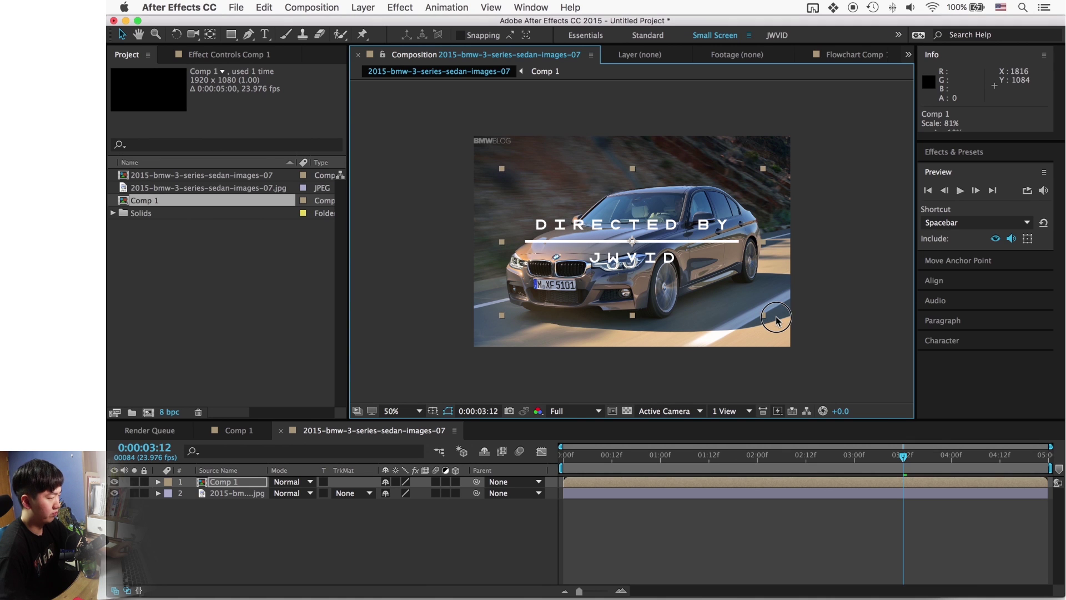
Step: Create a comp-sized black solid (000000, 1900 x 1267 px) and place it between Comp 1 and the car image
left_click(363, 7)
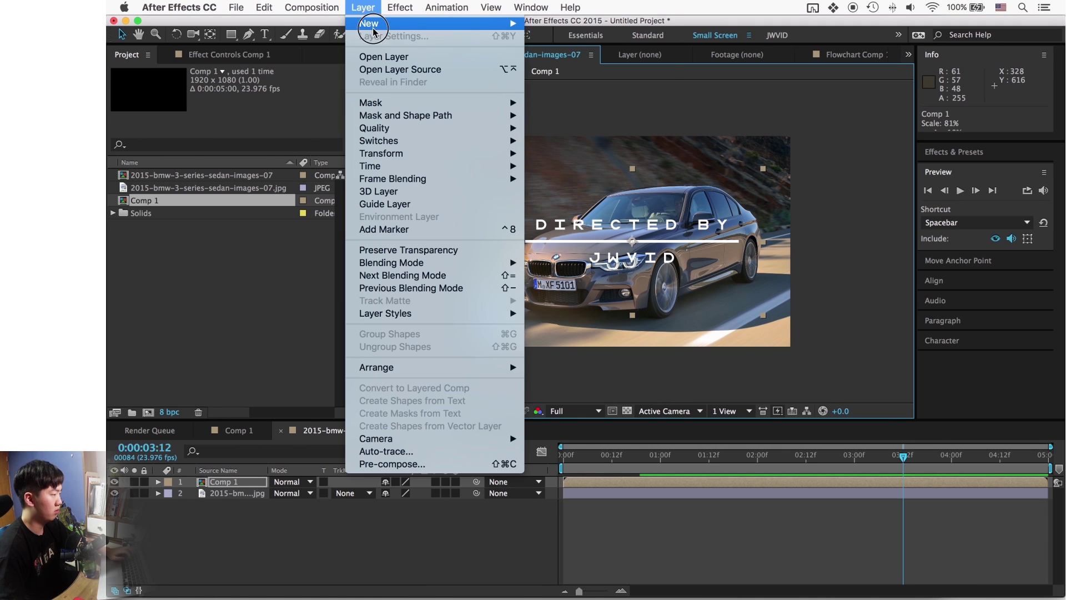
mouse_move(378, 21)
left_click(600, 40)
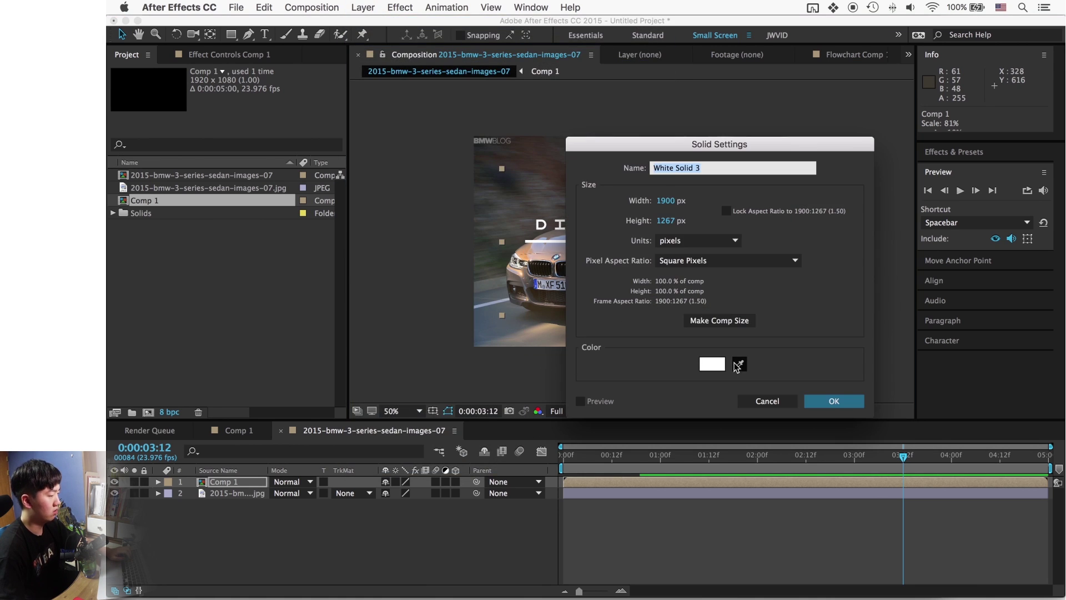
left_click(711, 364)
type("000000")
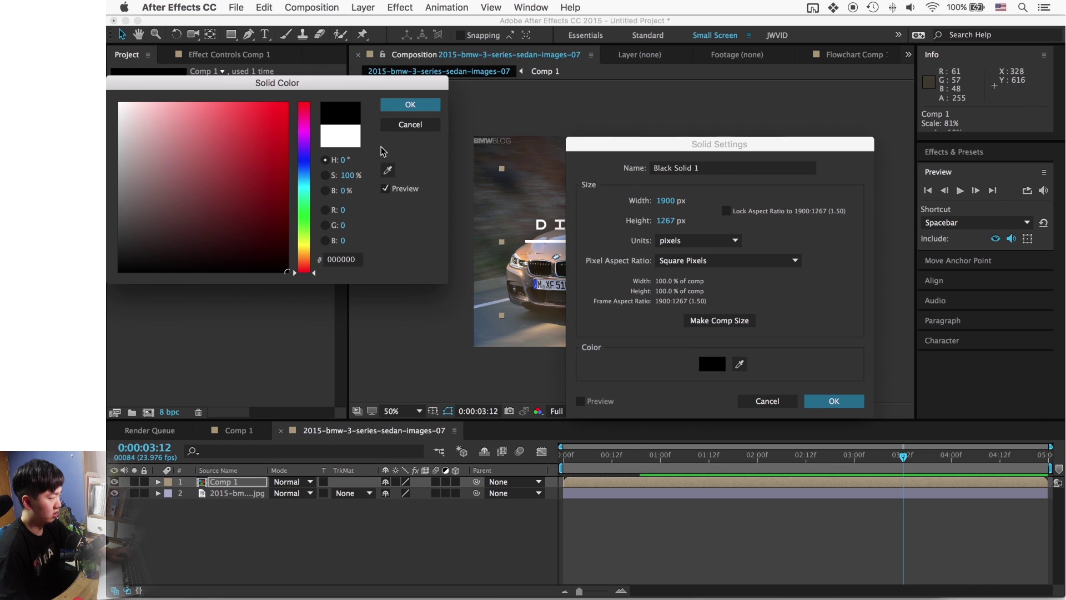
left_click(410, 104)
left_click(834, 401)
left_click_drag(248, 487, 248, 497)
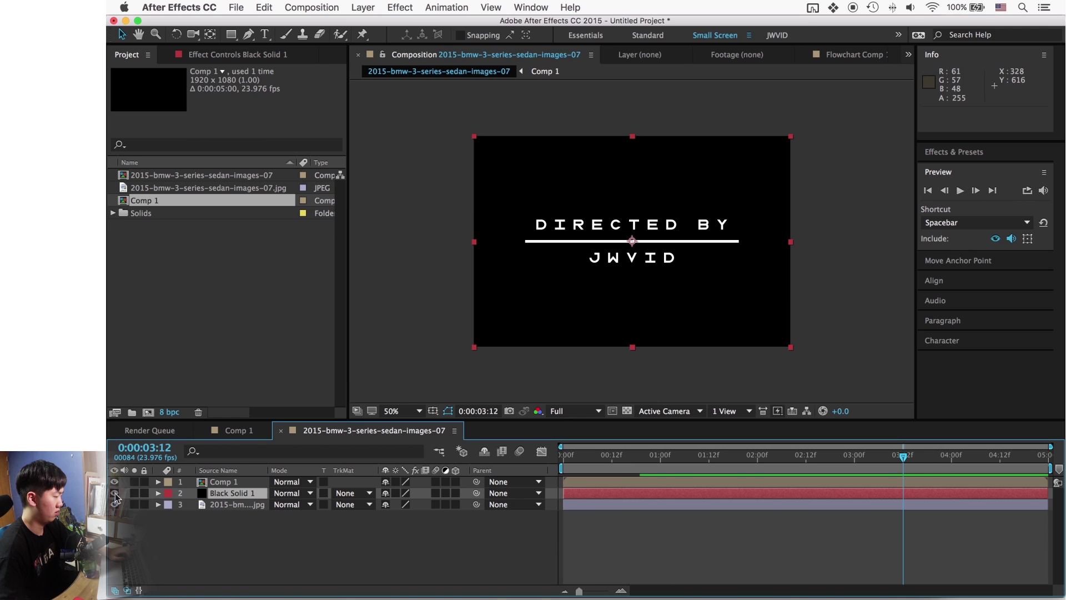
Step: Lower Black Solid 1's Opacity to 41% and preview the title over the darkened car image
left_click(158, 493)
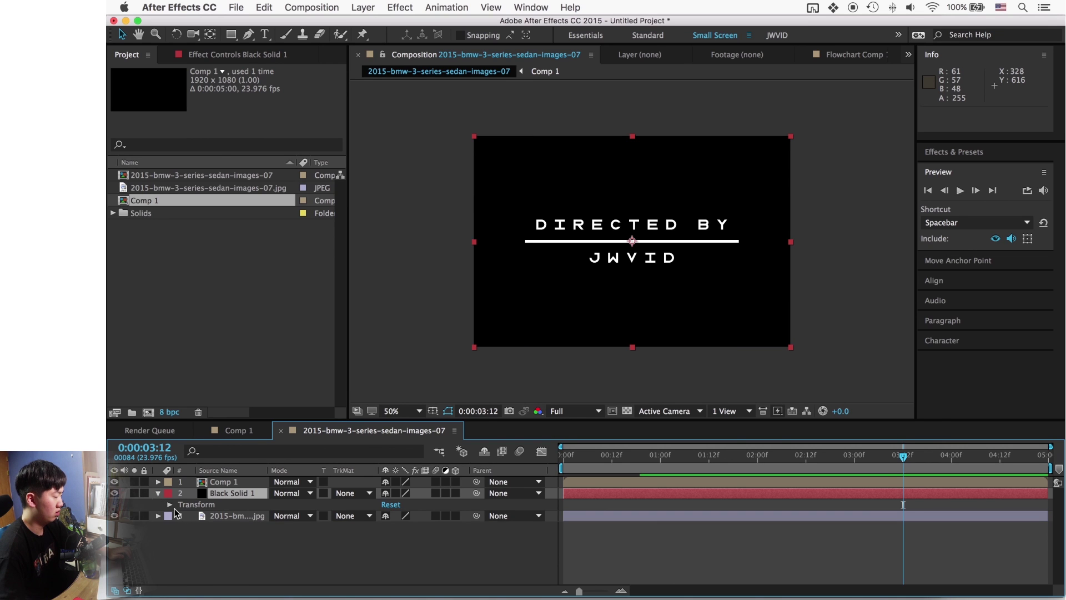
left_click(170, 505)
left_click_drag(392, 562, 357, 570)
left_click_drag(659, 449, 720, 453)
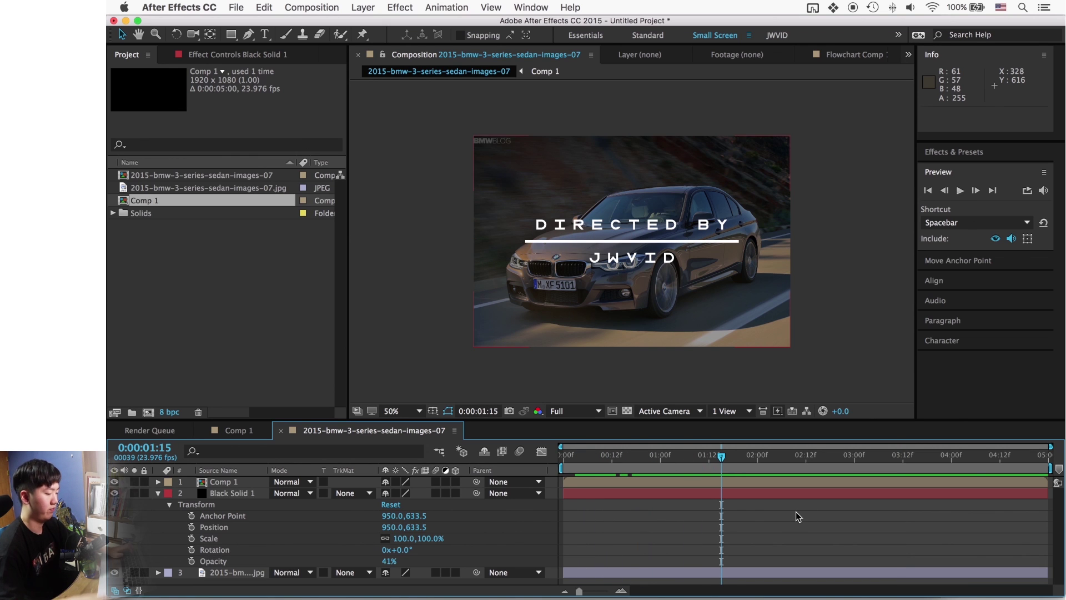
key("space")
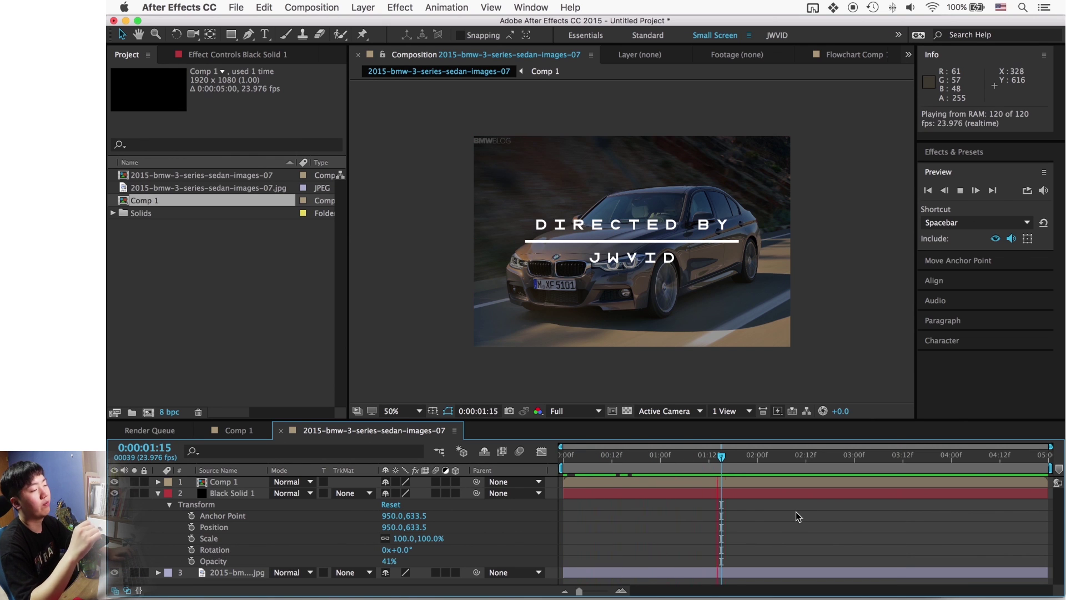
key("space")
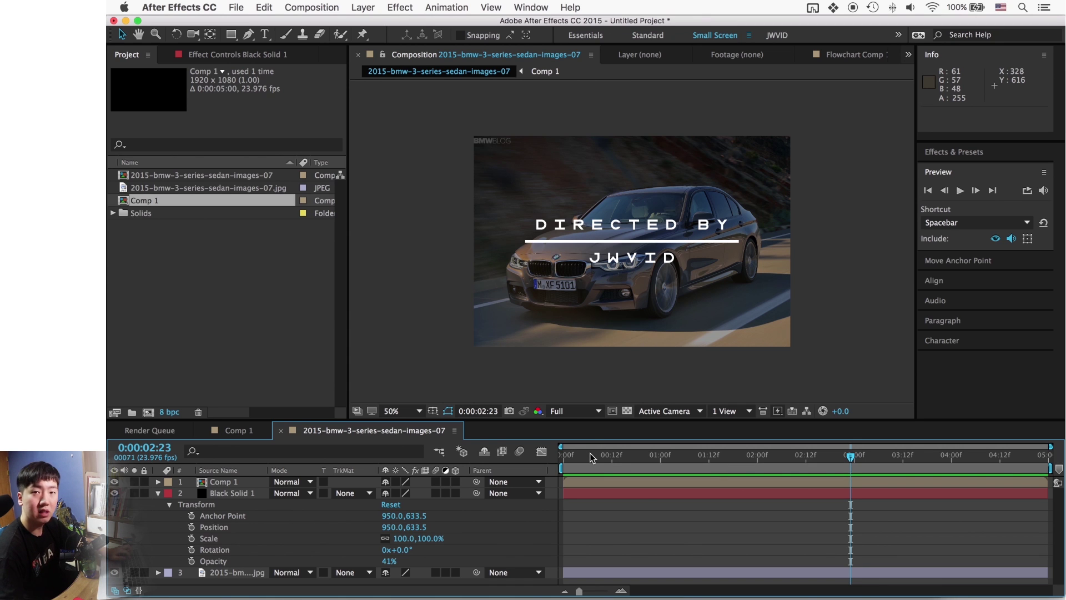
Step: Split the Comp 1 layer at 0:00:01:00 and delete the part after that point
left_click(608, 455)
left_click_drag(609, 461, 663, 496)
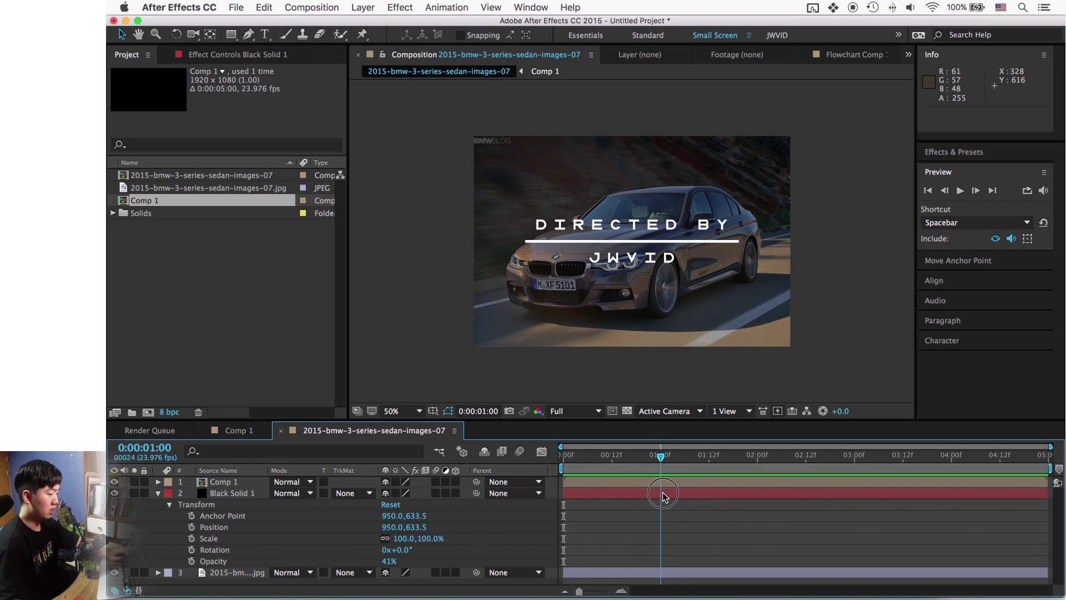
left_click(667, 482)
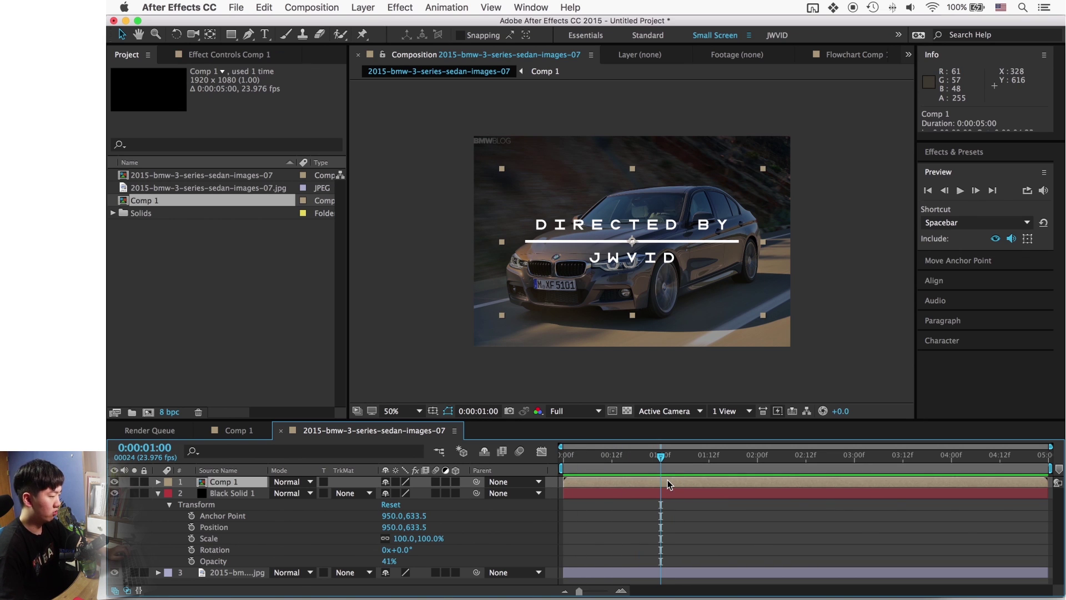
key("super+shift+d")
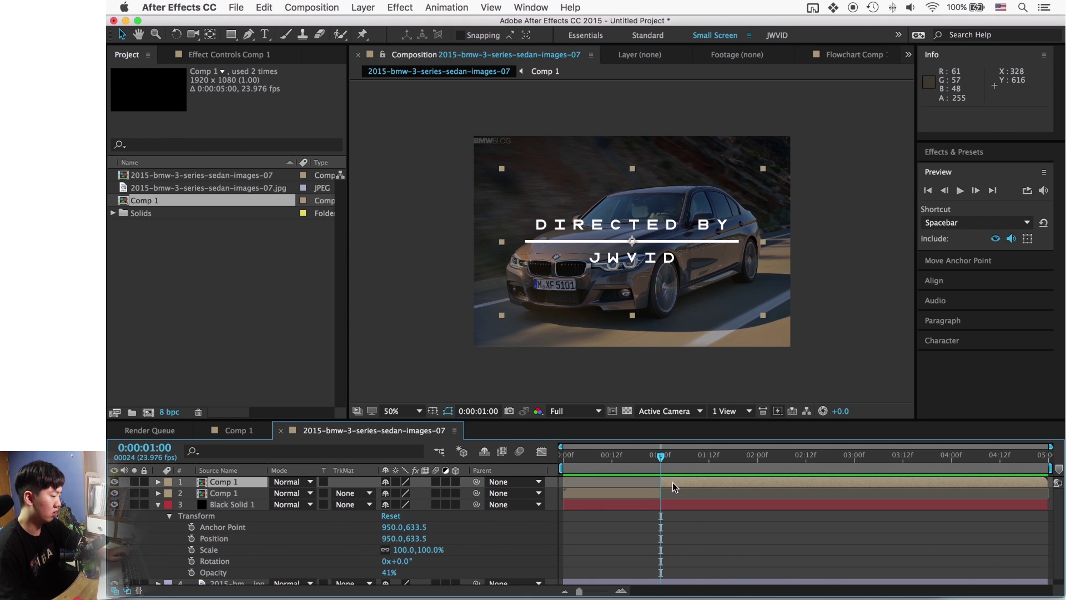
key("Delete")
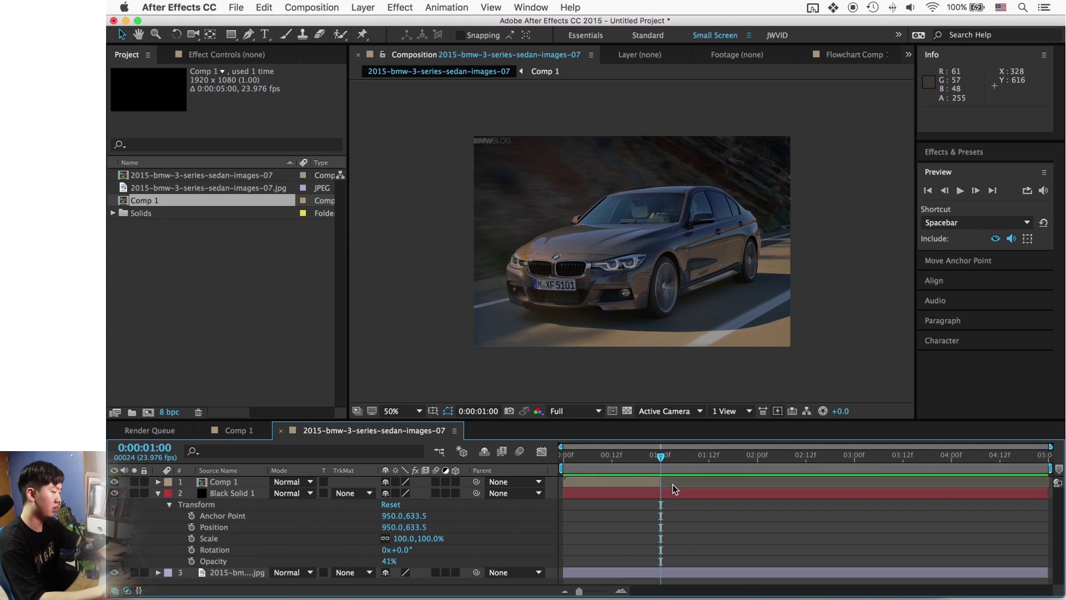
Step: Duplicate the shortened Comp 1 layer and apply Time-Reverse Layer to the upper copy
left_click(244, 482)
left_click_drag(673, 464, 666, 519)
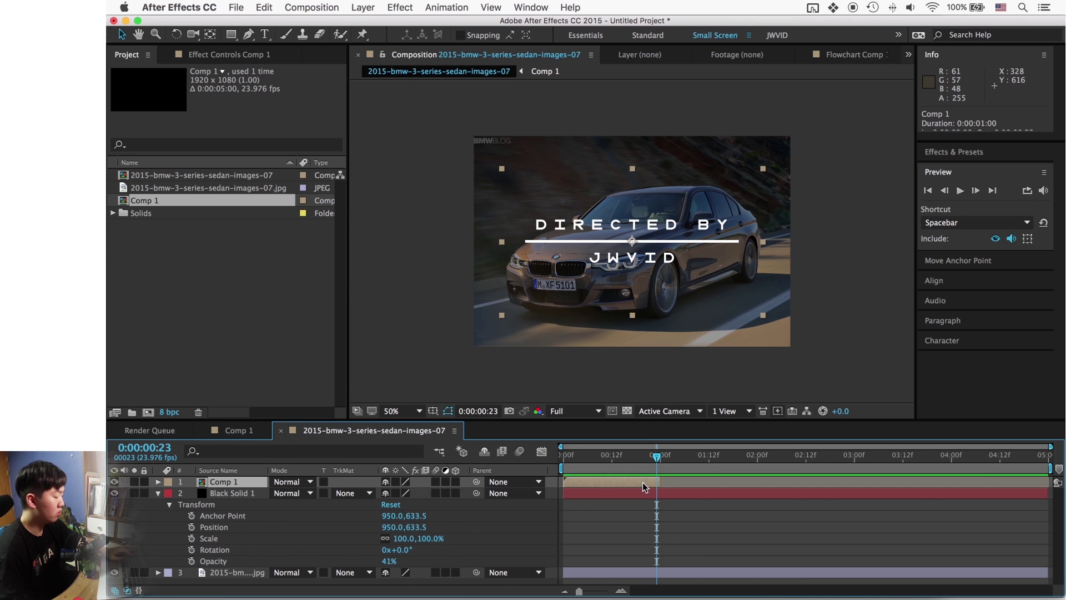
key("super+d")
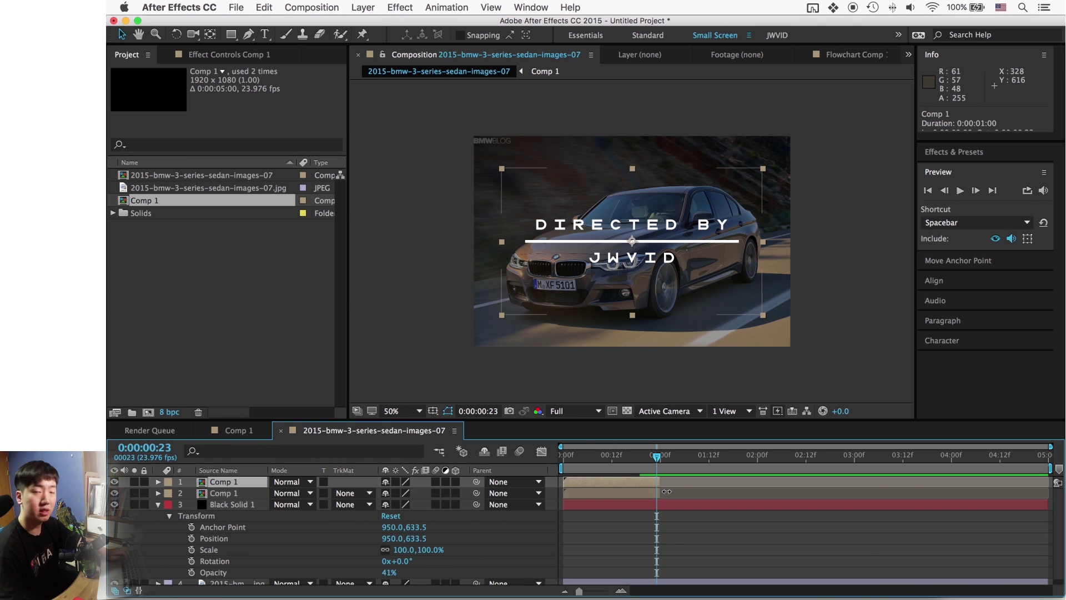
right_click(647, 482)
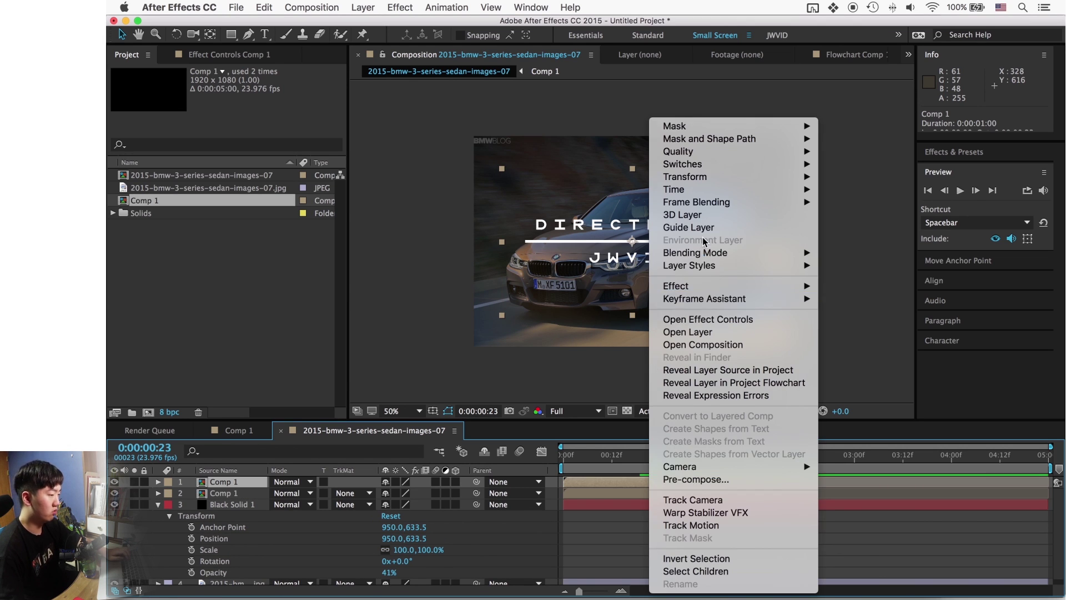
mouse_move(716, 197)
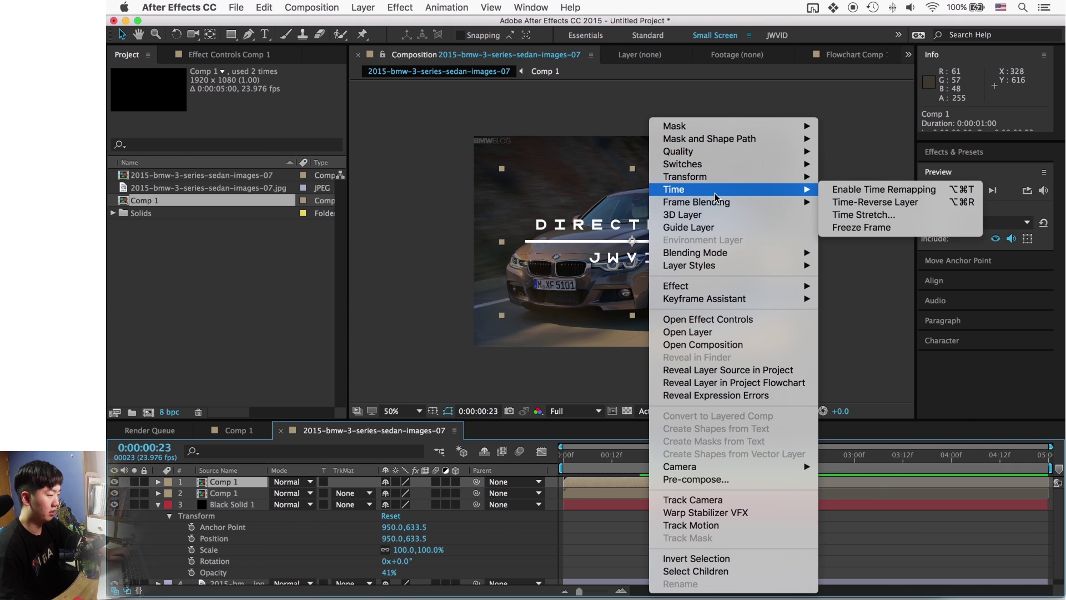
left_click(851, 203)
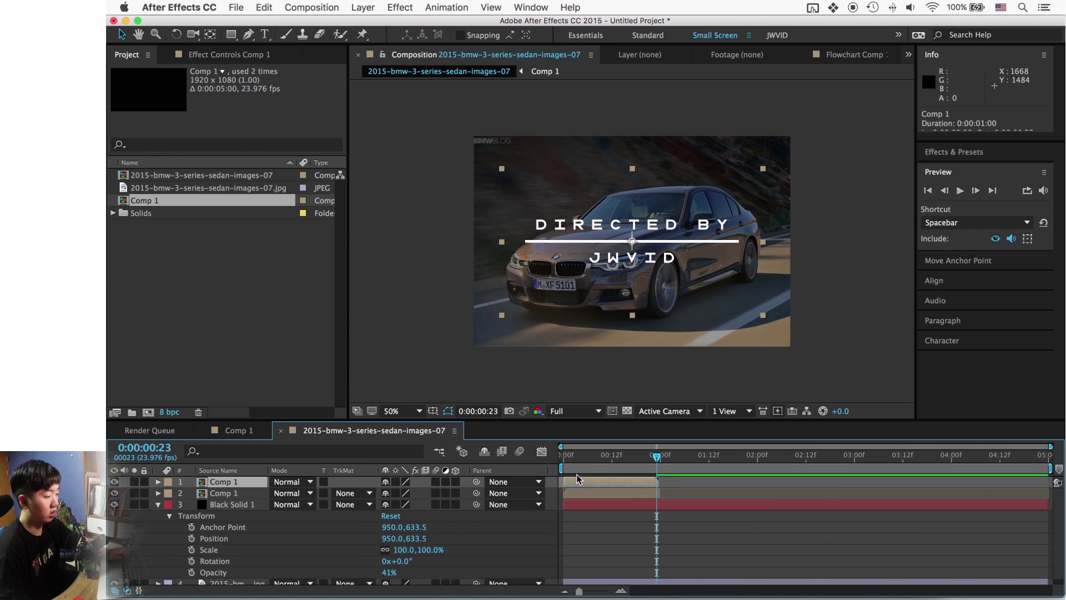
Step: Shift the reversed Comp 1 copy to start where the original ends, end the work area at 0:00:02:03, and preview the animation
left_click_drag(605, 483, 769, 505)
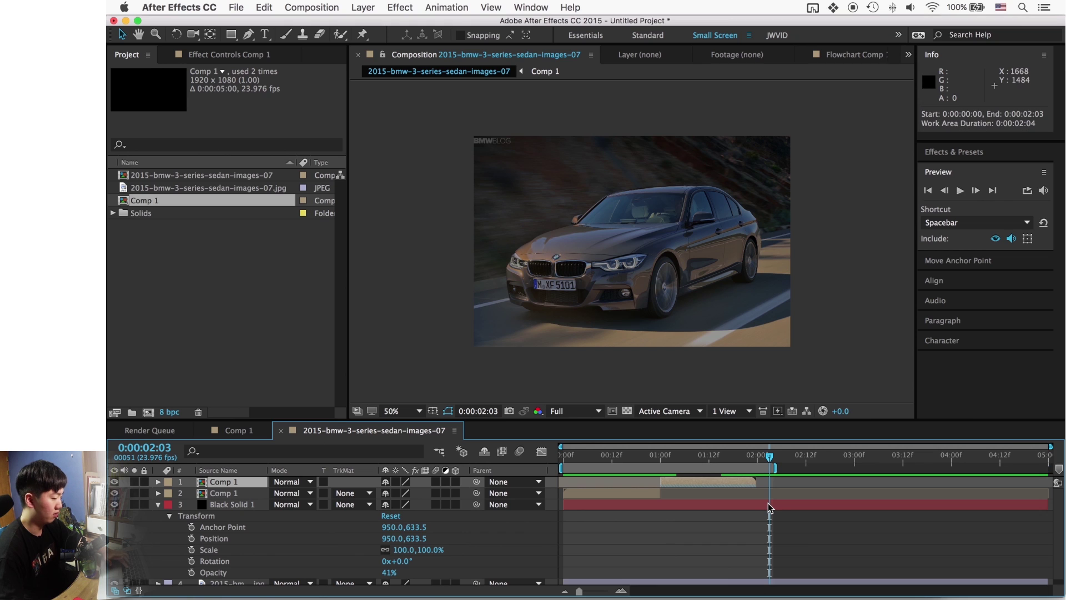
left_click(960, 191)
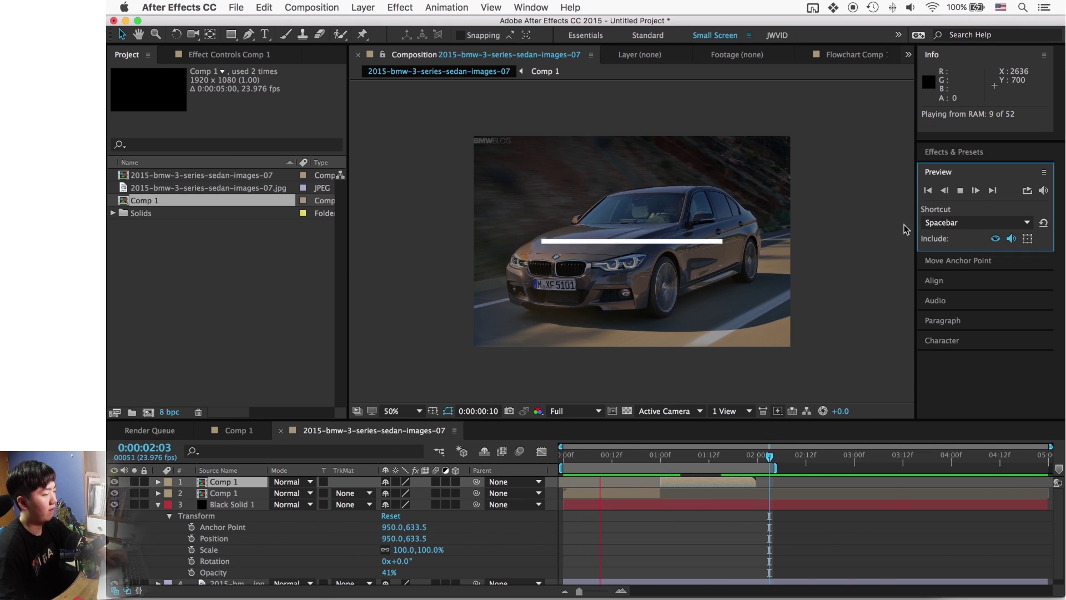